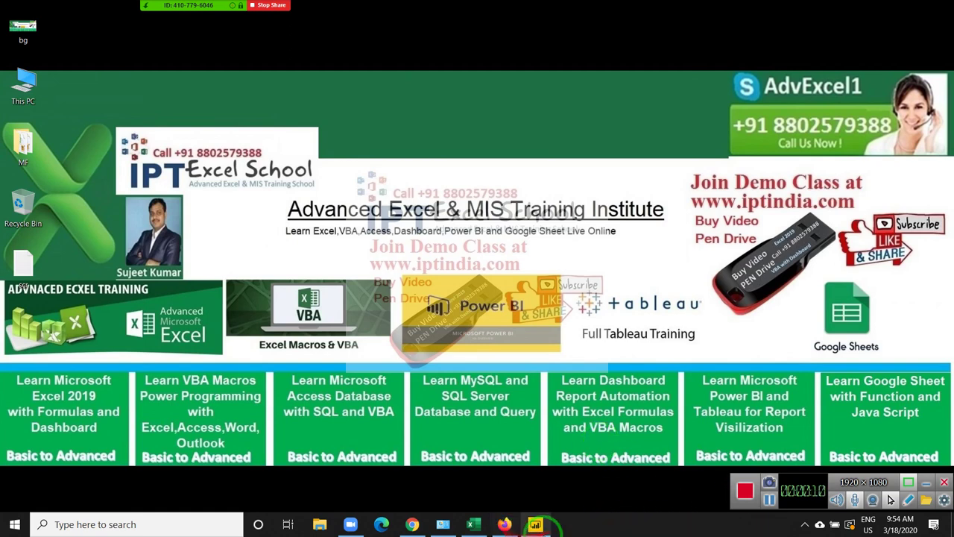
Bring Power BI Desktop to the front and close its welcome screen, leaving a blank report.
left_click(536, 525)
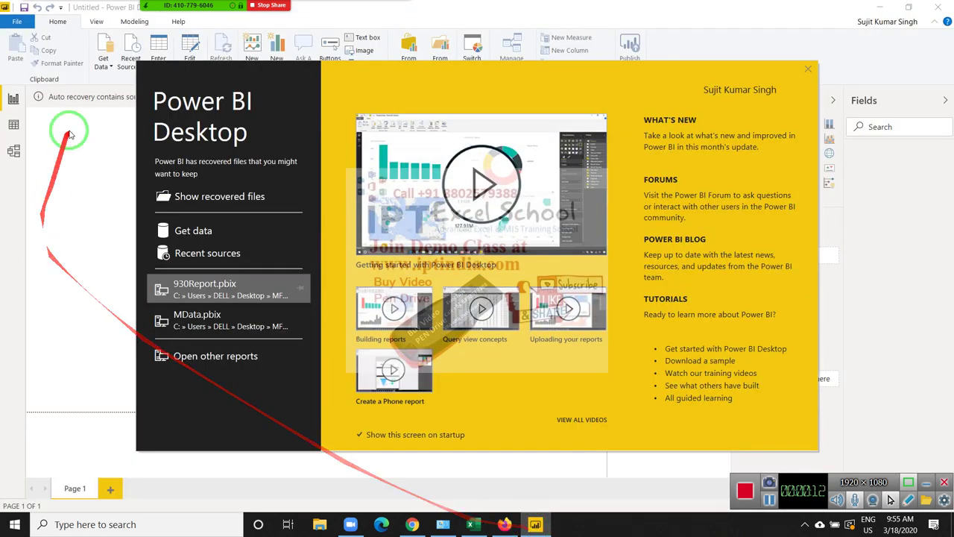
left_click(808, 69)
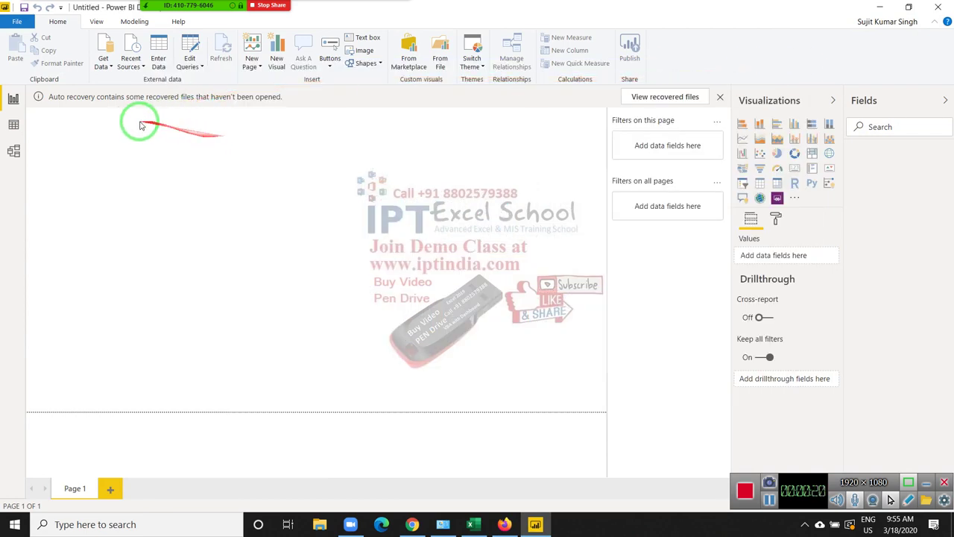
Start an Excel workbook import from Get Data, then cancel the file choice.
left_click(113, 69)
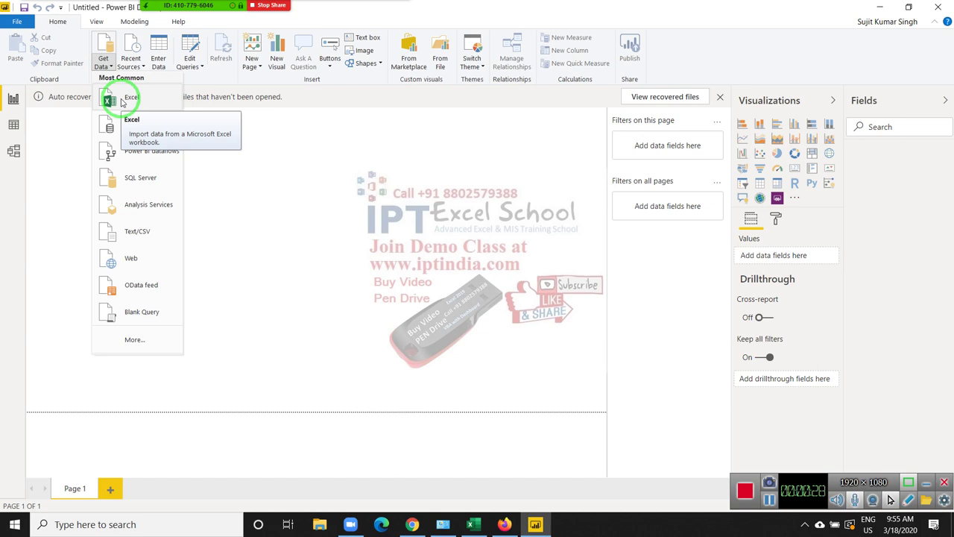
left_click(122, 102)
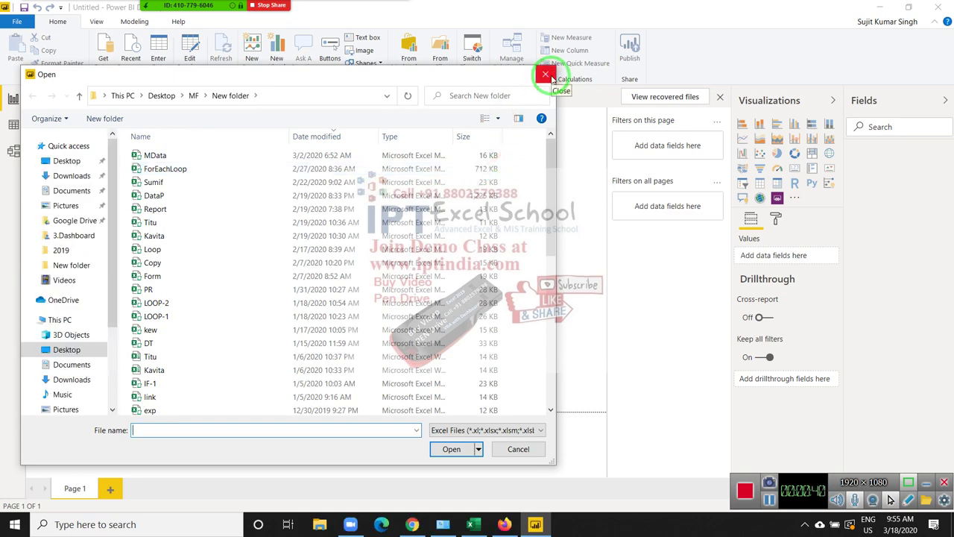
left_click(552, 77)
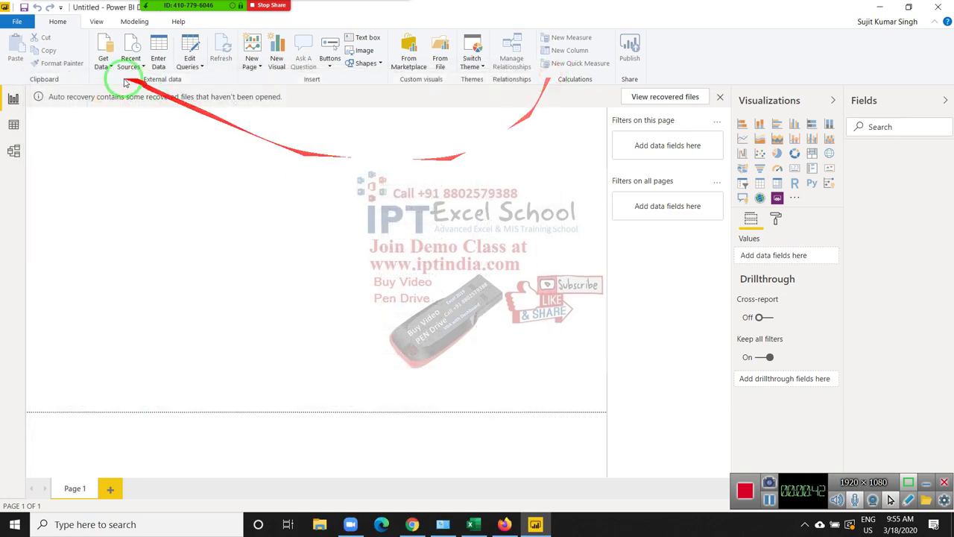
From the full connector catalogue, connect via File > Text/CSV and select the Data text document.
left_click(105, 64)
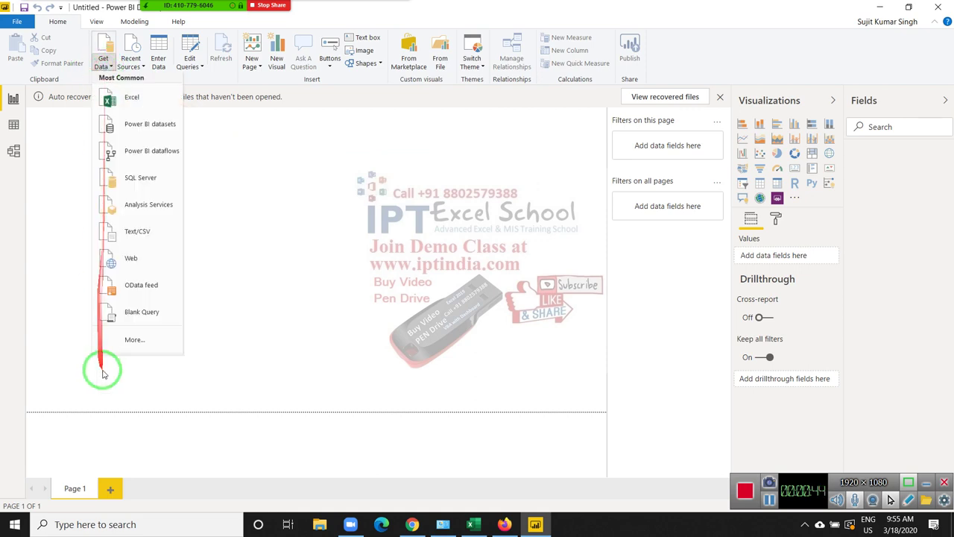
left_click(135, 339)
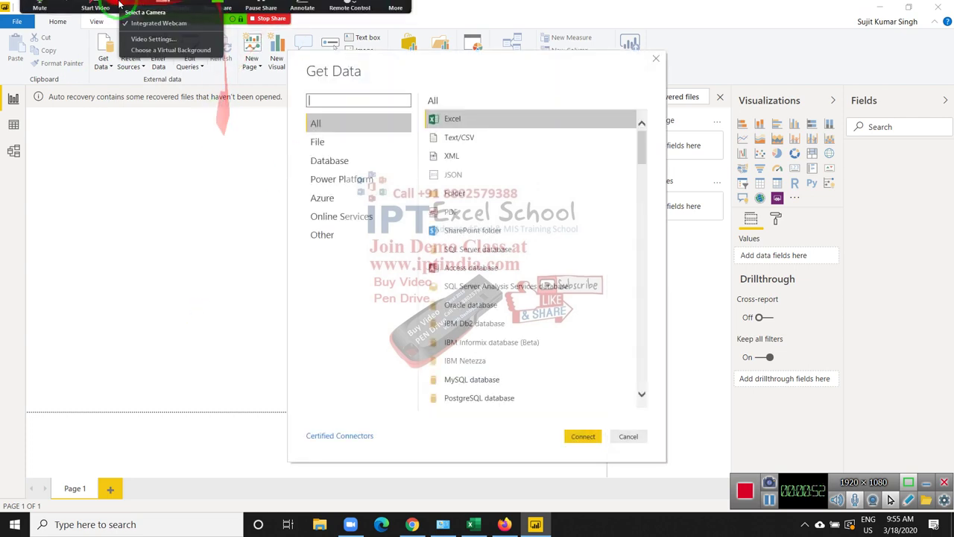
left_click(165, 8)
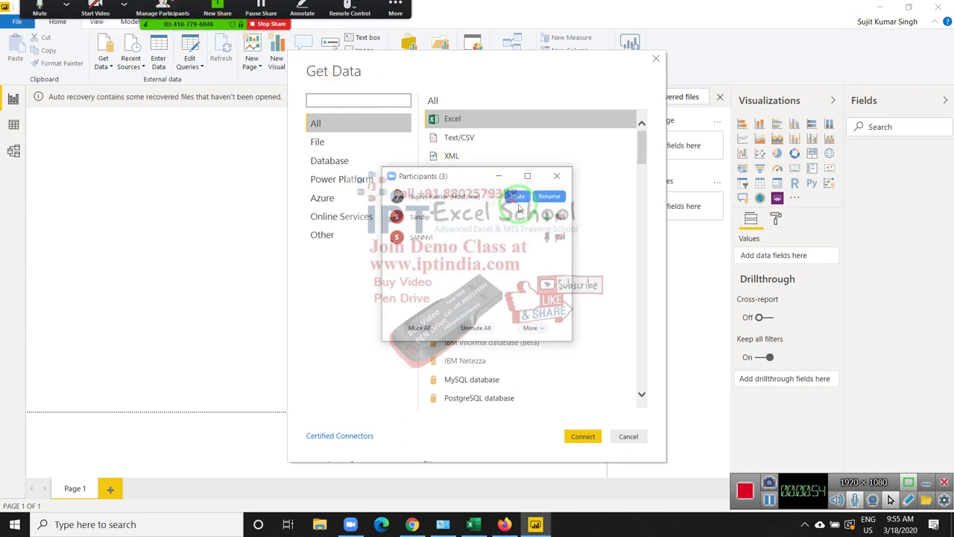
left_click(557, 176)
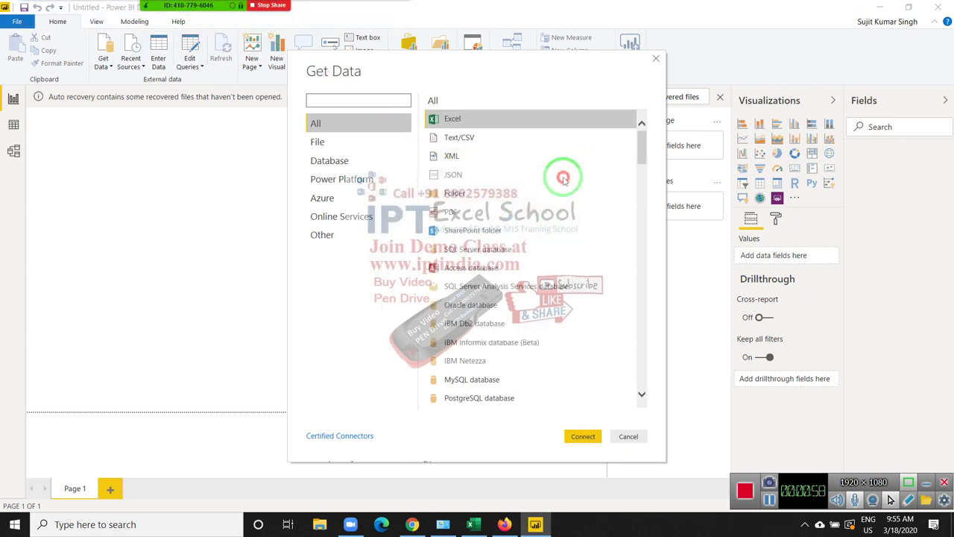
left_click(336, 142)
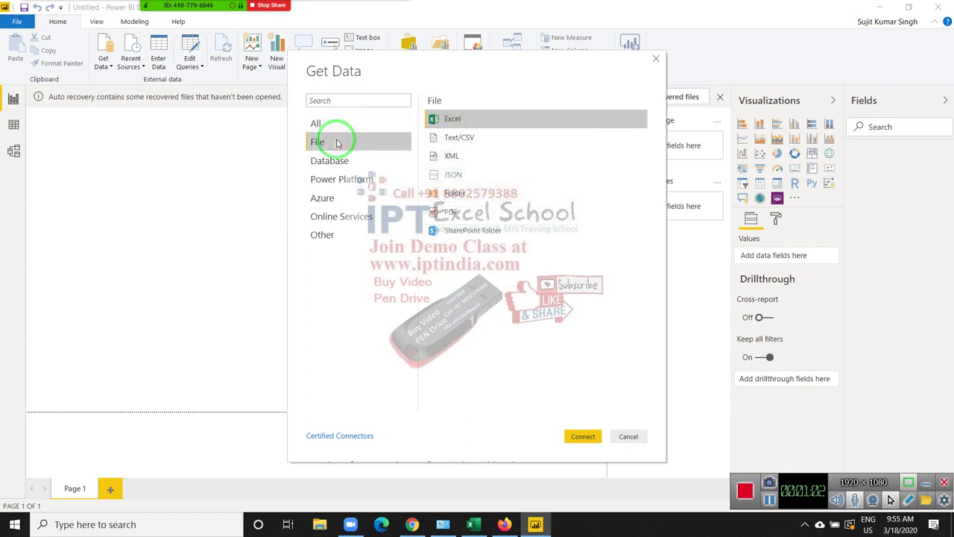
left_click(462, 140)
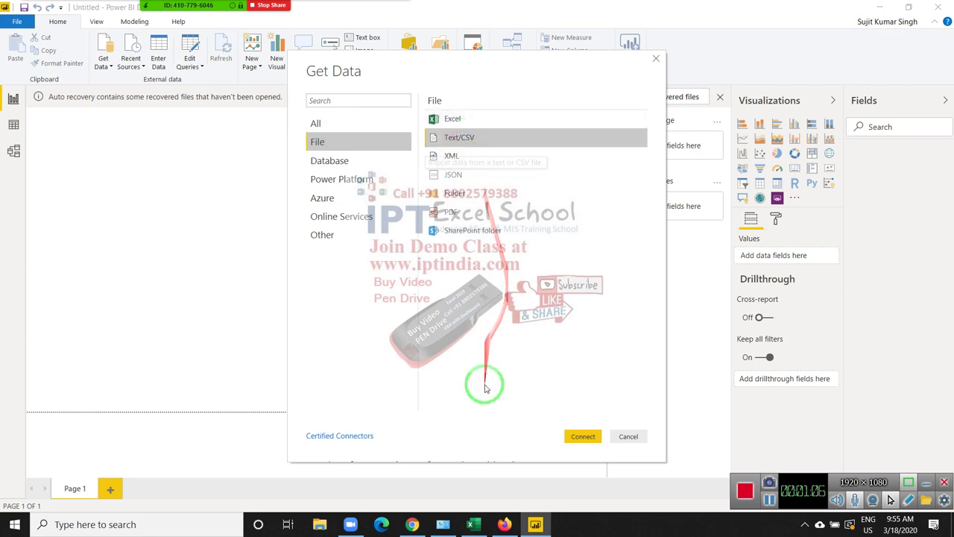
left_click(583, 436)
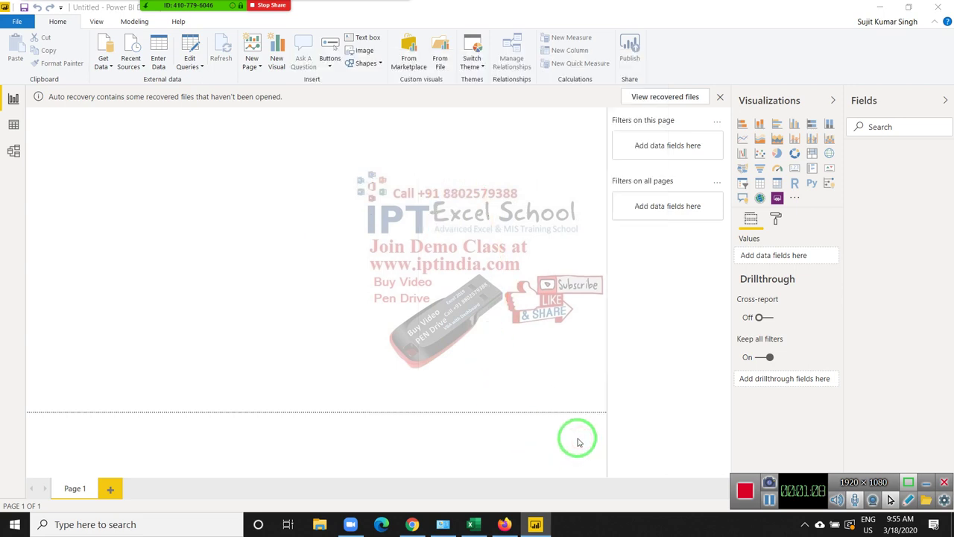
left_click(151, 184)
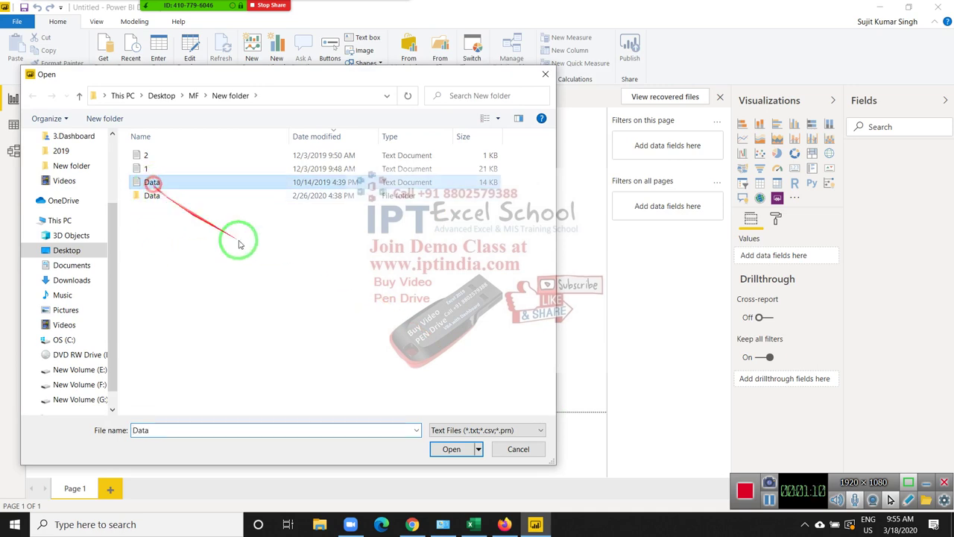
Open Data.txt to preview its team, product, region and sales columns.
left_click(452, 449)
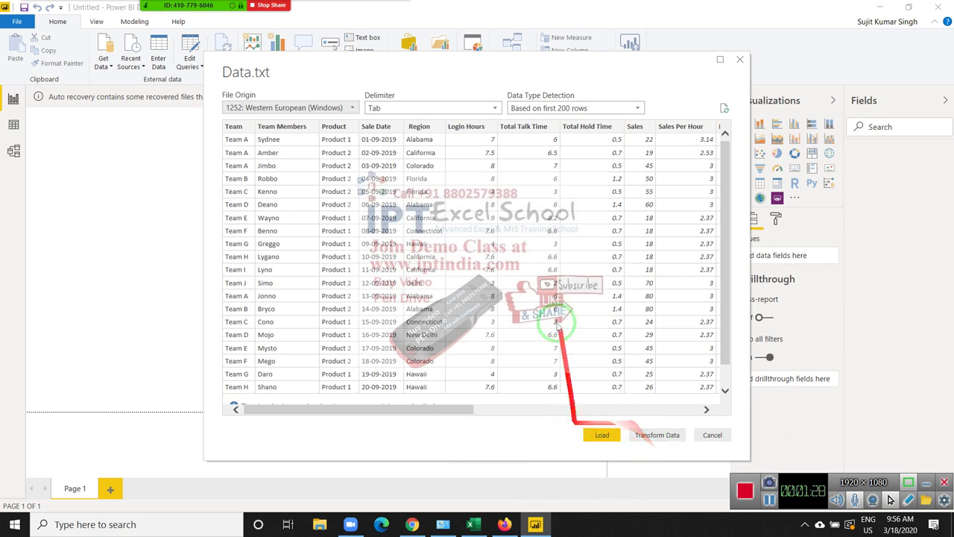
left_click(439, 112)
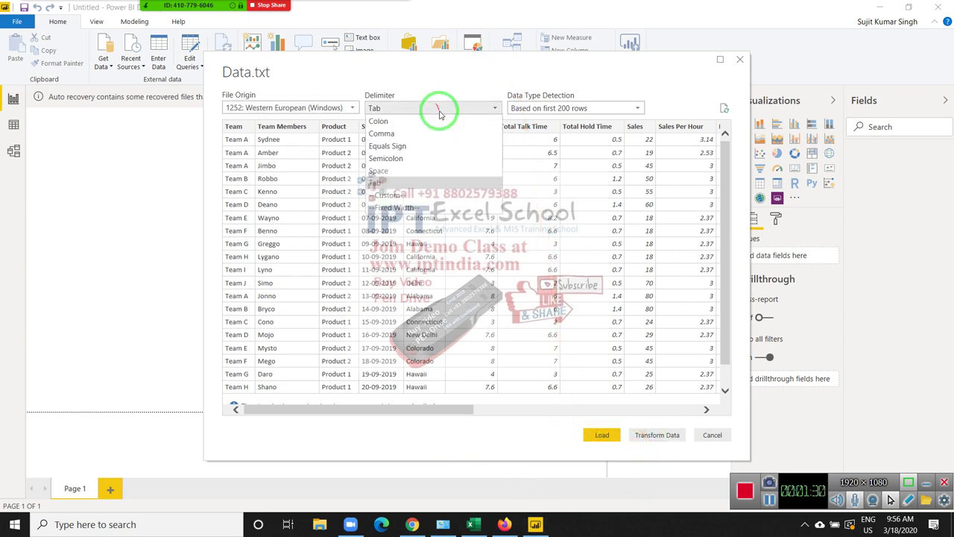
left_click(439, 99)
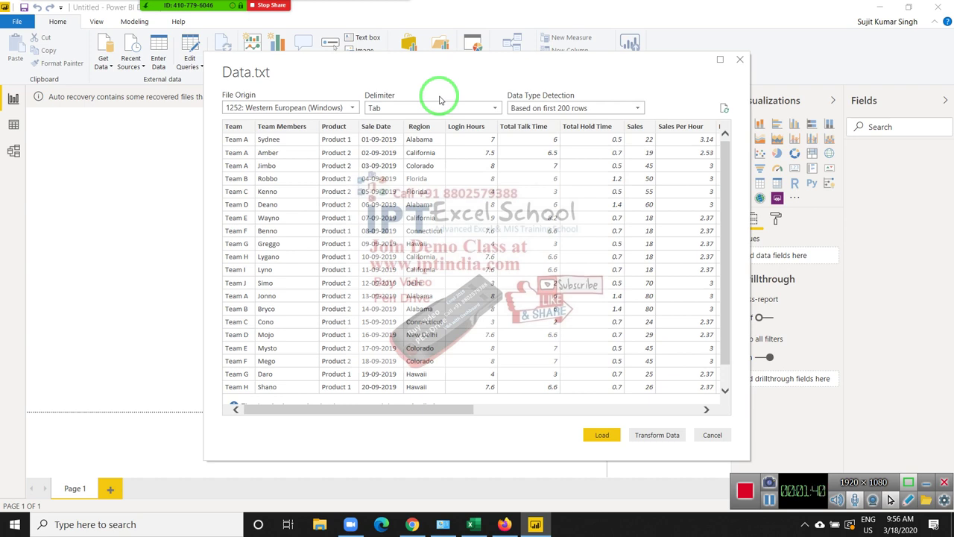
left_click(412, 109)
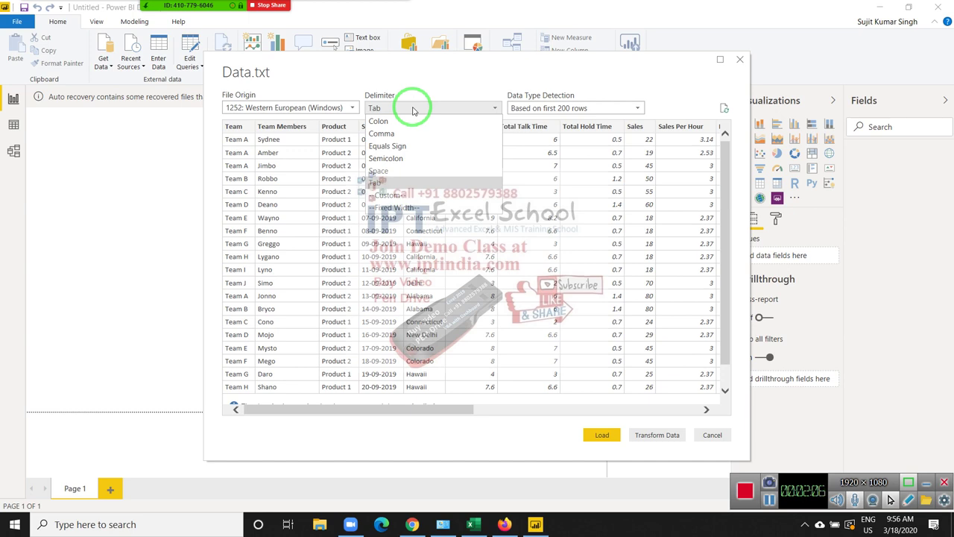
left_click(585, 436)
Load the tab-delimited Data.txt table into the report.
left_click(585, 436)
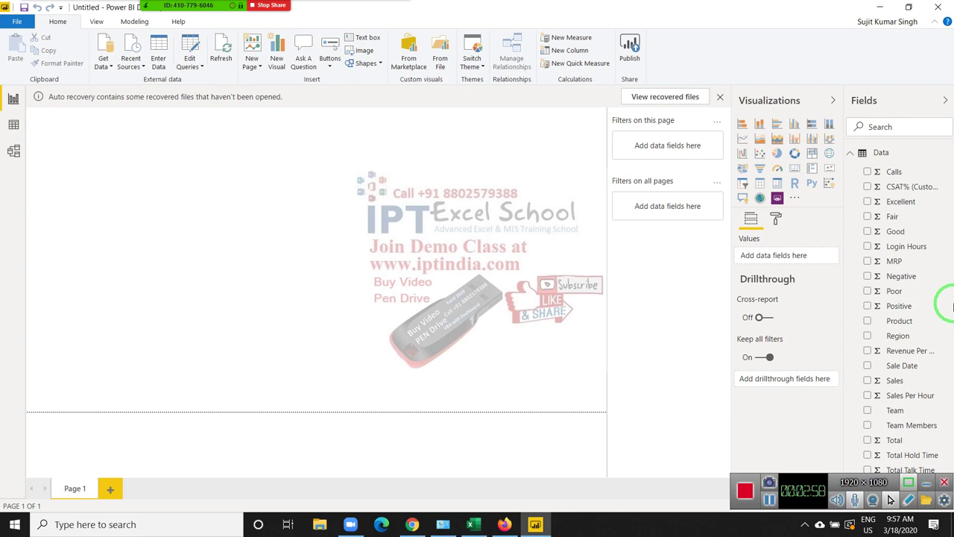
Switch to Excel and open the Data.xlsm workbook from the File > Open recent list.
left_click(468, 525)
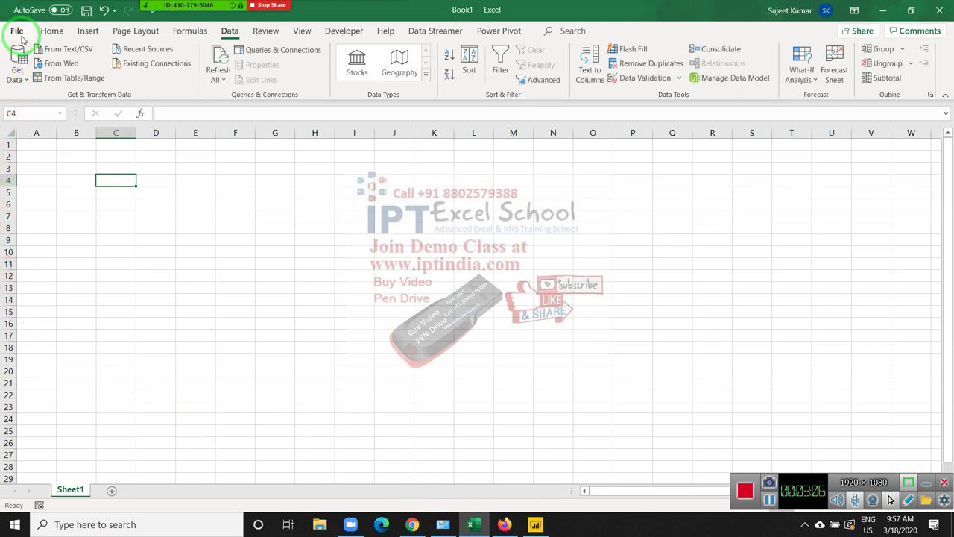
left_click(22, 37)
left_click(240, 288)
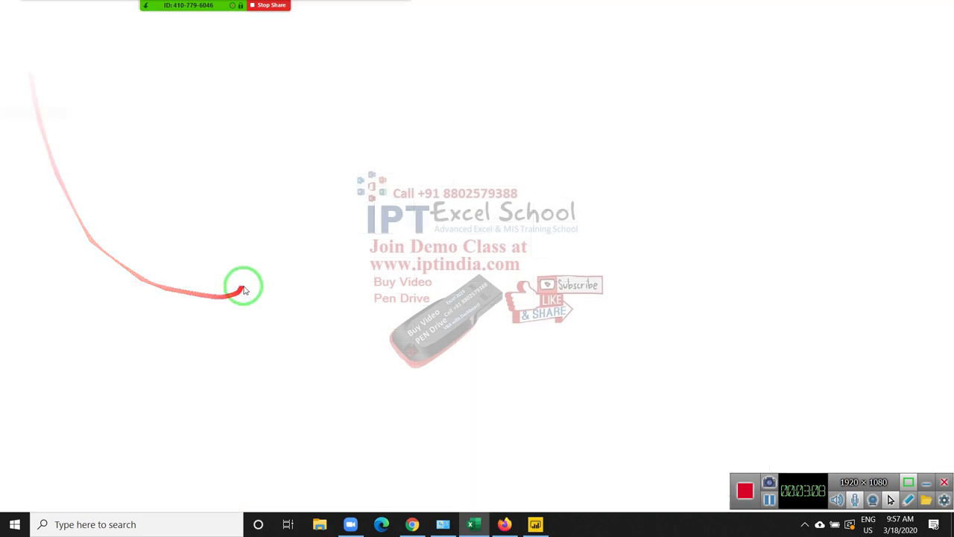
key("Escape")
left_click(17, 32)
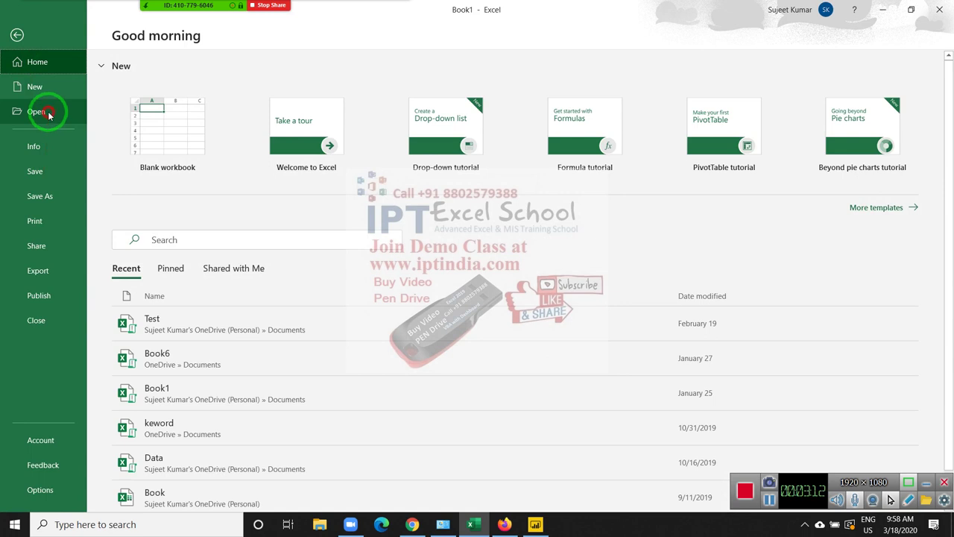
left_click(49, 115)
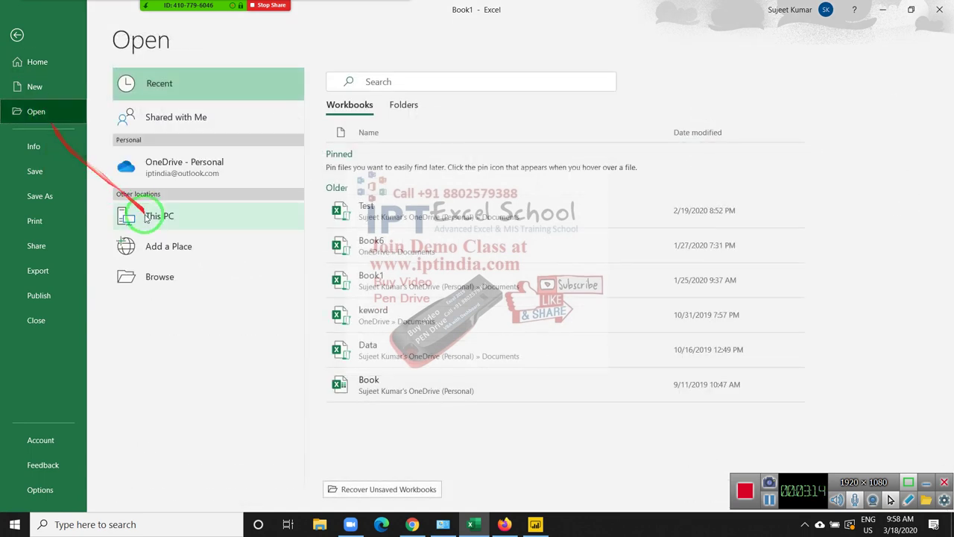
left_click(425, 357)
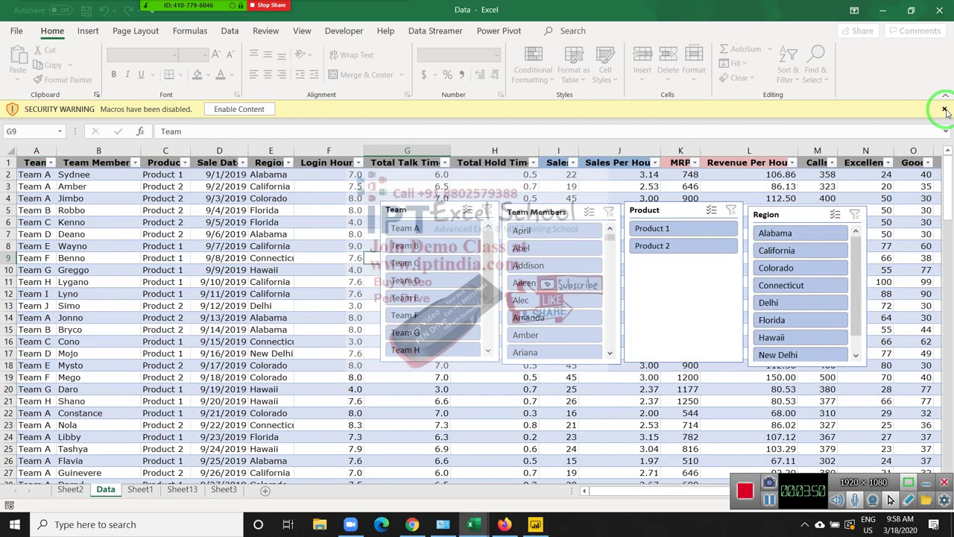
Dismiss the macro warning and convert the Data sheet's sales table to a normal range.
left_click(944, 110)
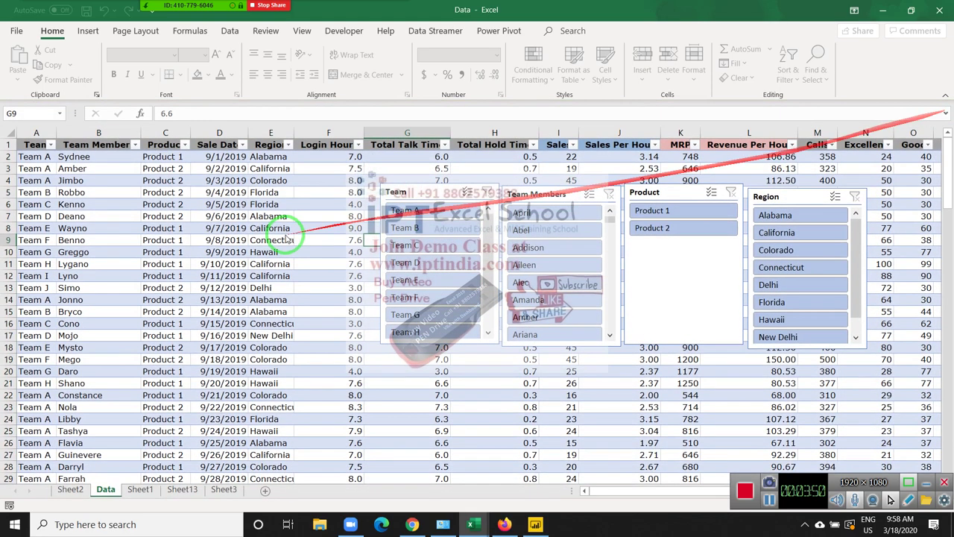
left_click(137, 489)
left_click(105, 489)
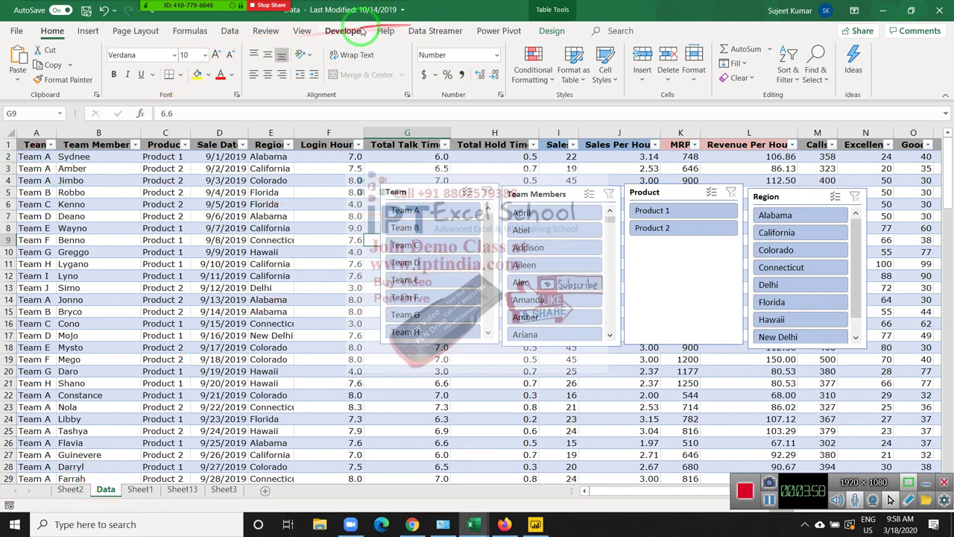
left_click(550, 31)
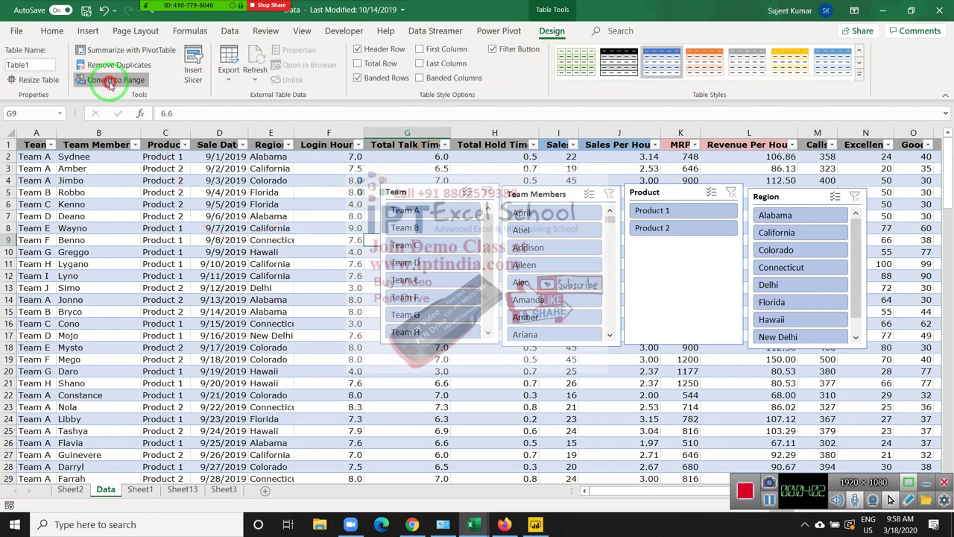
left_click_drag(160, 153, 410, 317)
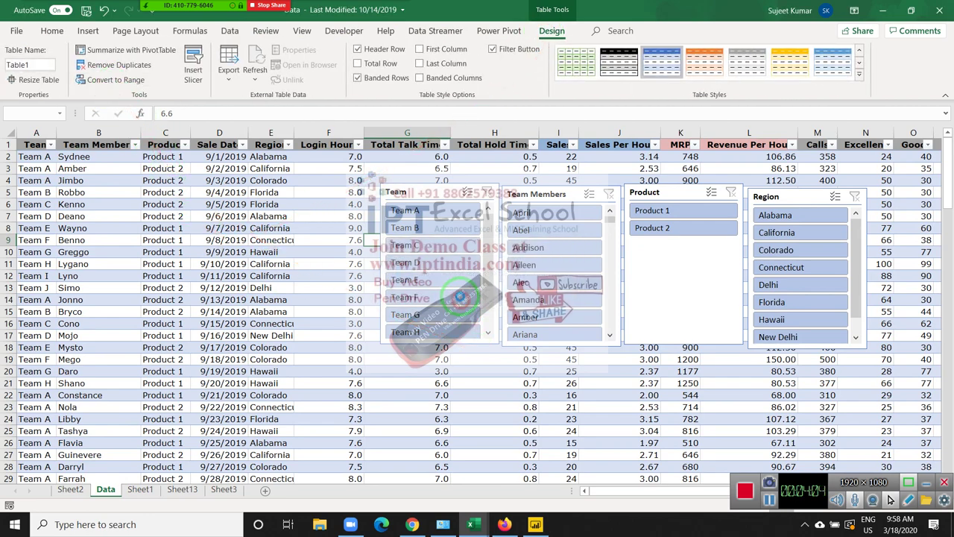
left_click(36, 154)
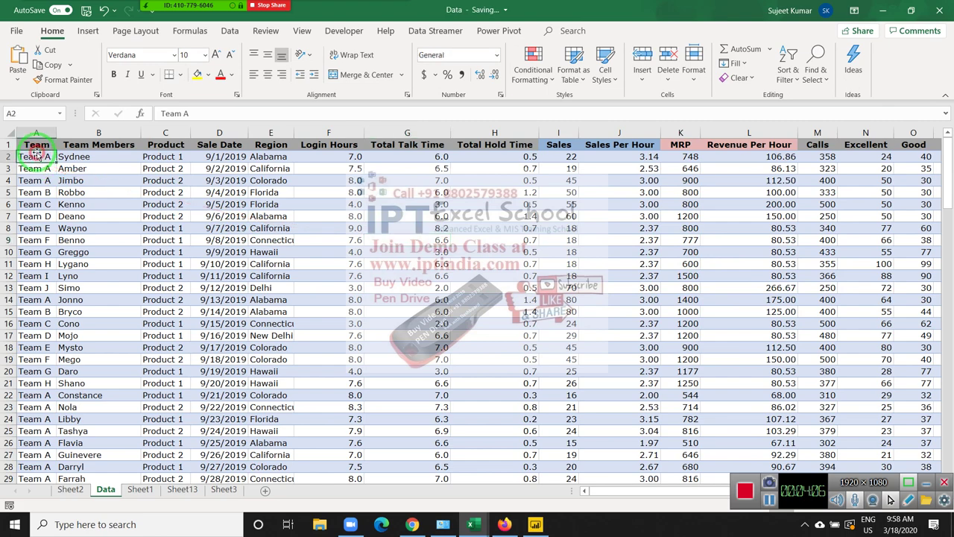
Copy the whole data block A1:U132 and start a new blank workbook.
key("Up")
key("ctrl+shift+Right")
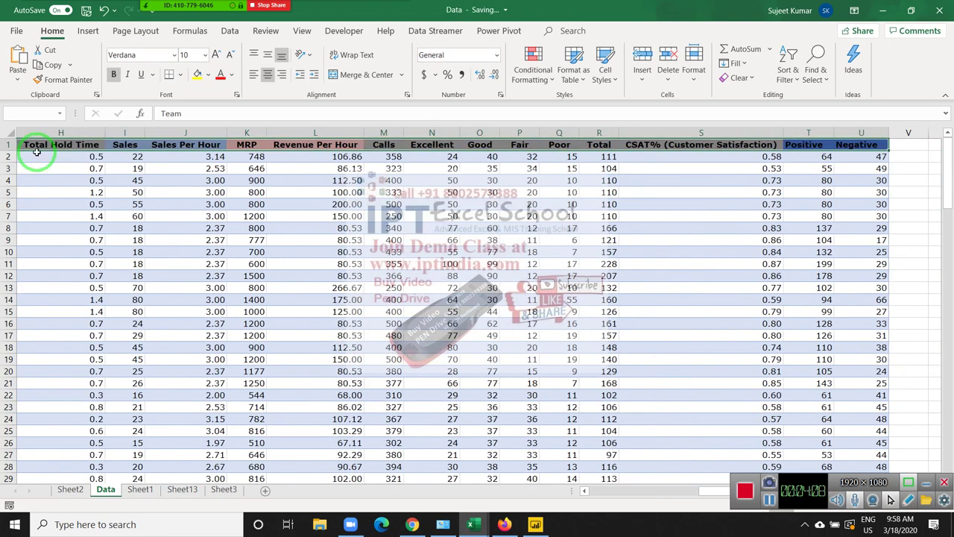
key("ctrl+shift+Down")
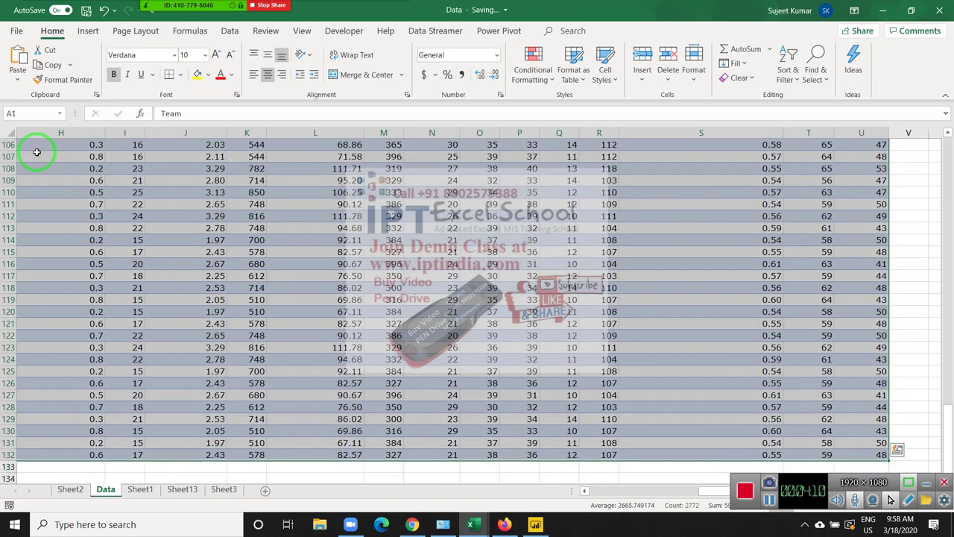
key("ctrl+c")
key("ctrl+n")
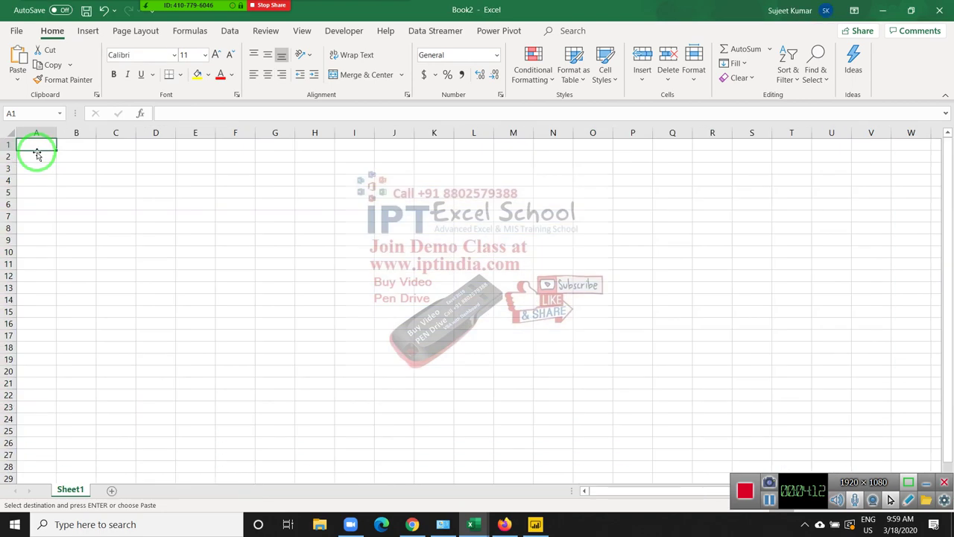
Paste the copied table into the new sheet and choose XML Spreadsheet 2003 as the save type.
key("ctrl+v")
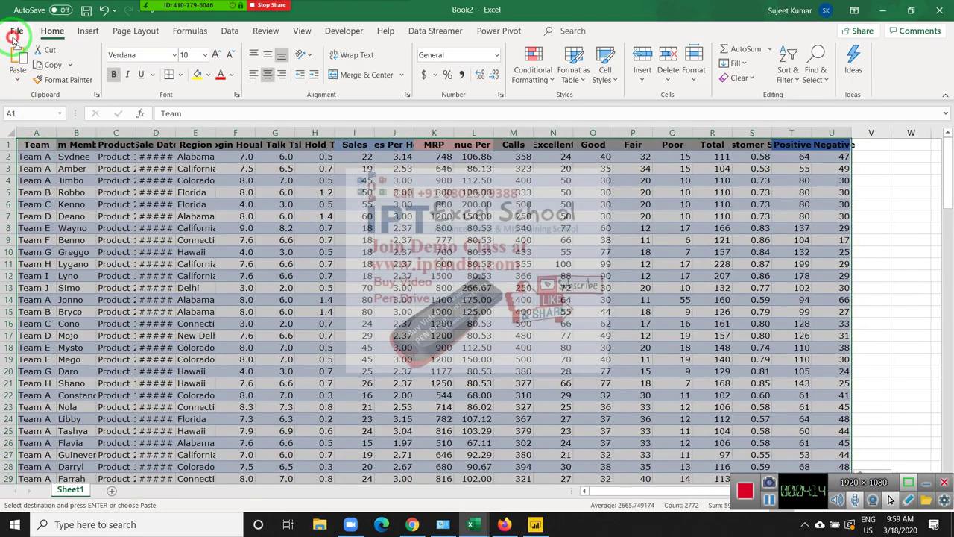
left_click(15, 31)
left_click(32, 196)
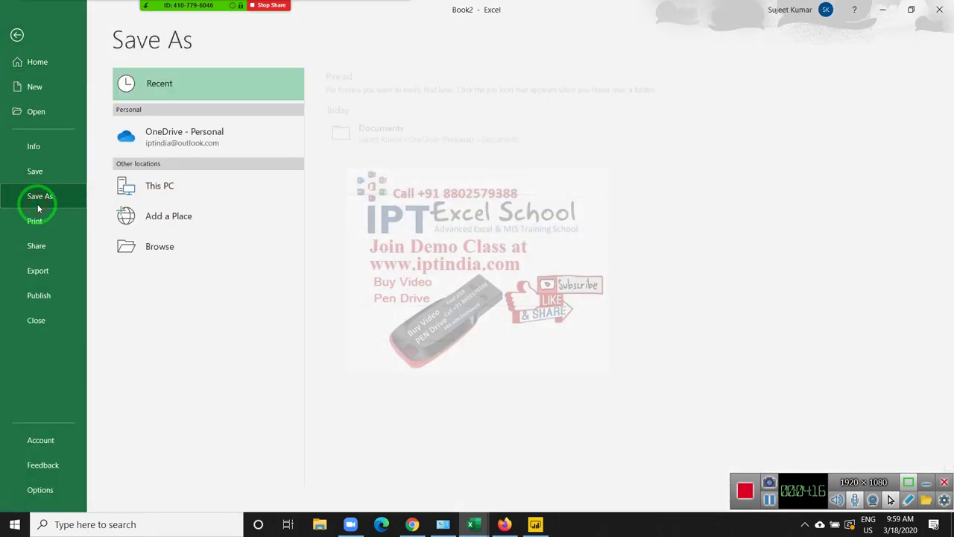
left_click(165, 250)
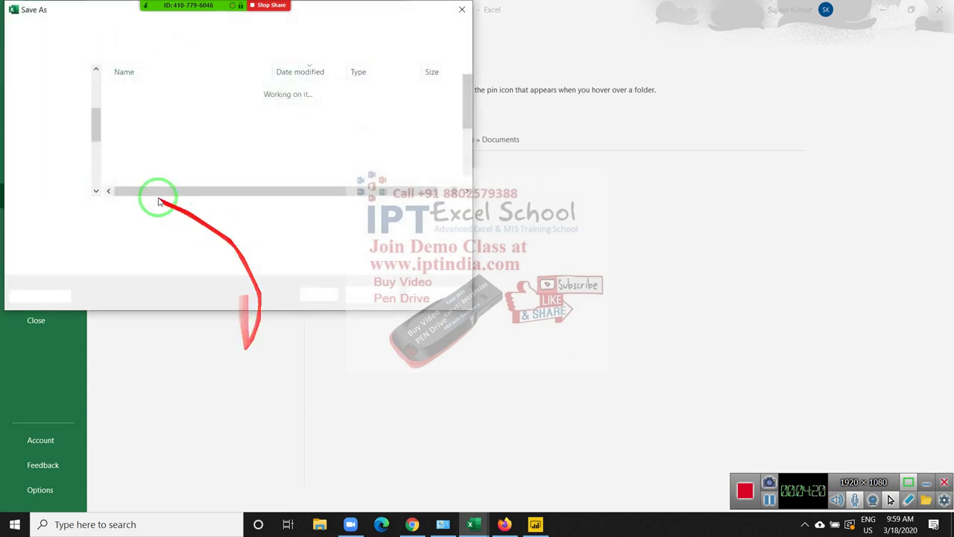
left_click(170, 229)
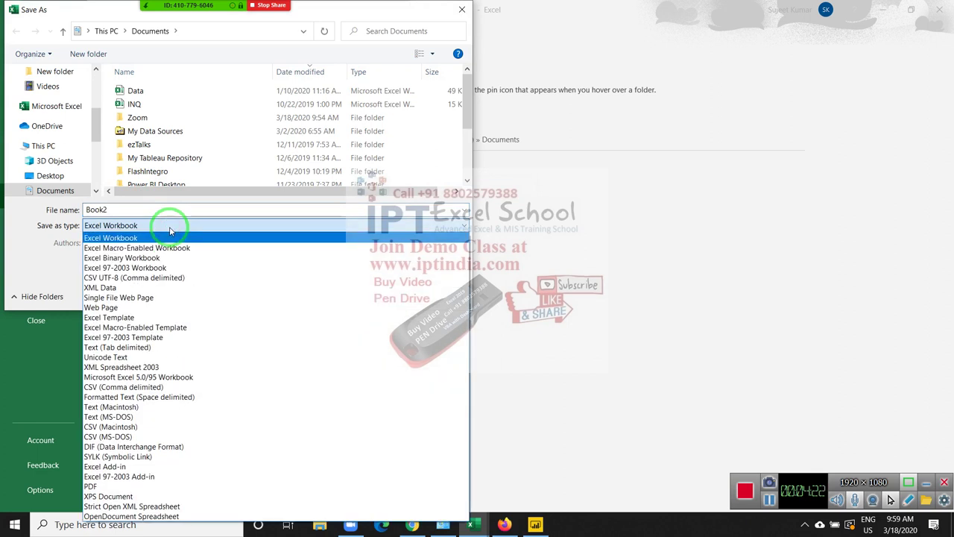
left_click(150, 362)
Save the file as DAta in Desktop\MF\Data, keeping the XML Spreadsheet 2003 format.
left_click(124, 209)
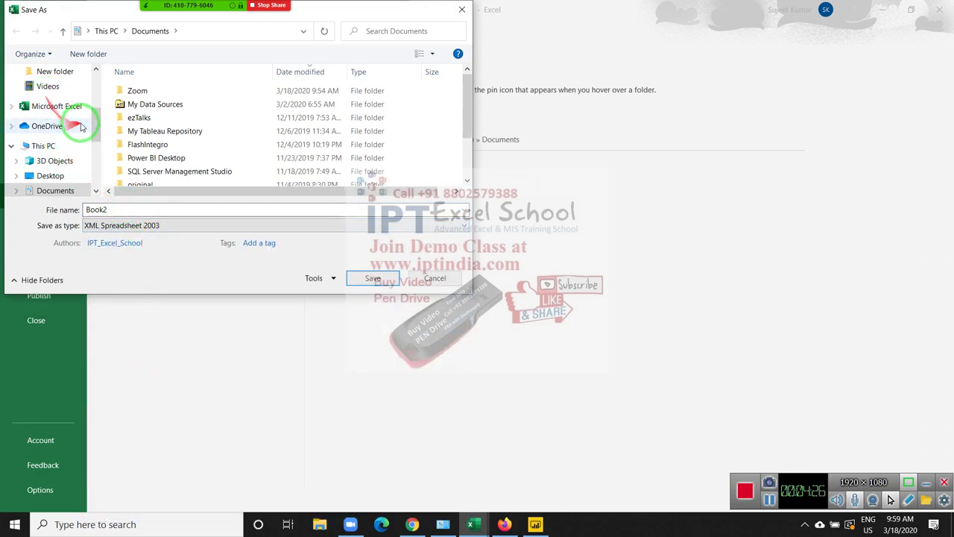
left_click_drag(95, 123, 95, 84)
left_click(52, 96)
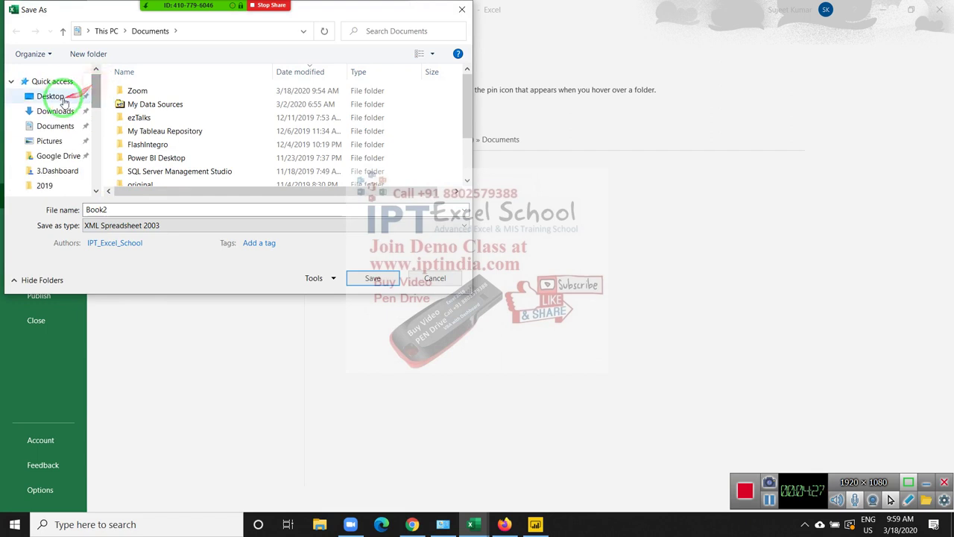
double_click(108, 211)
type("DAMA")
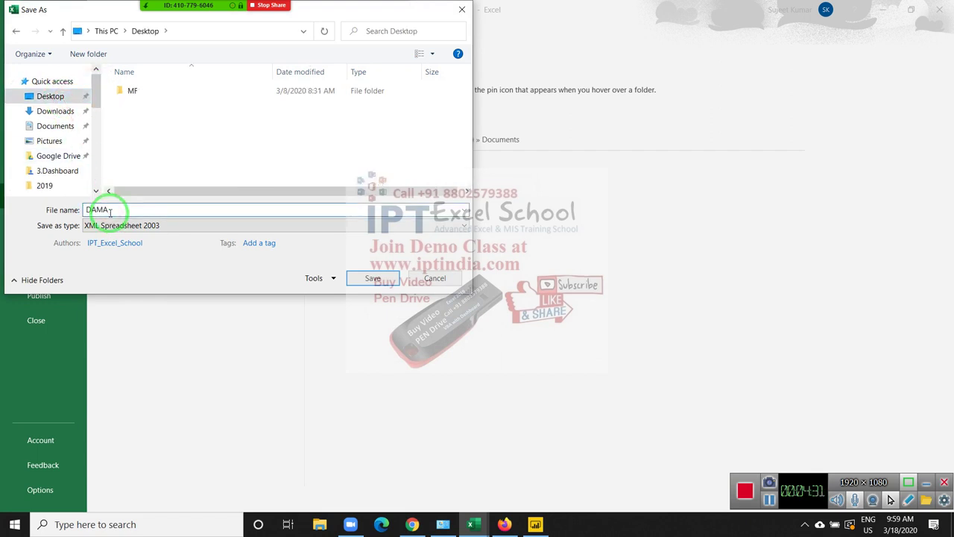
left_click(119, 136)
type("ta")
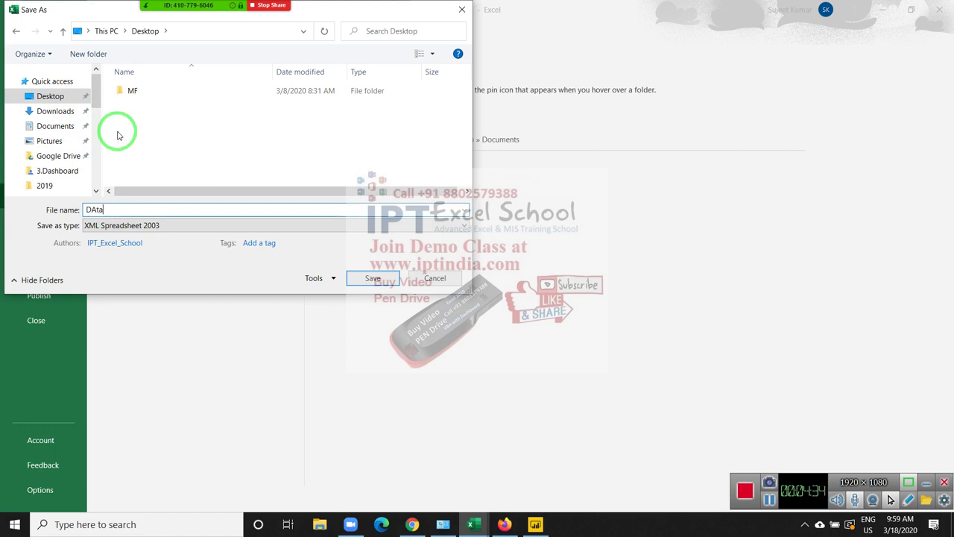
double_click(134, 91)
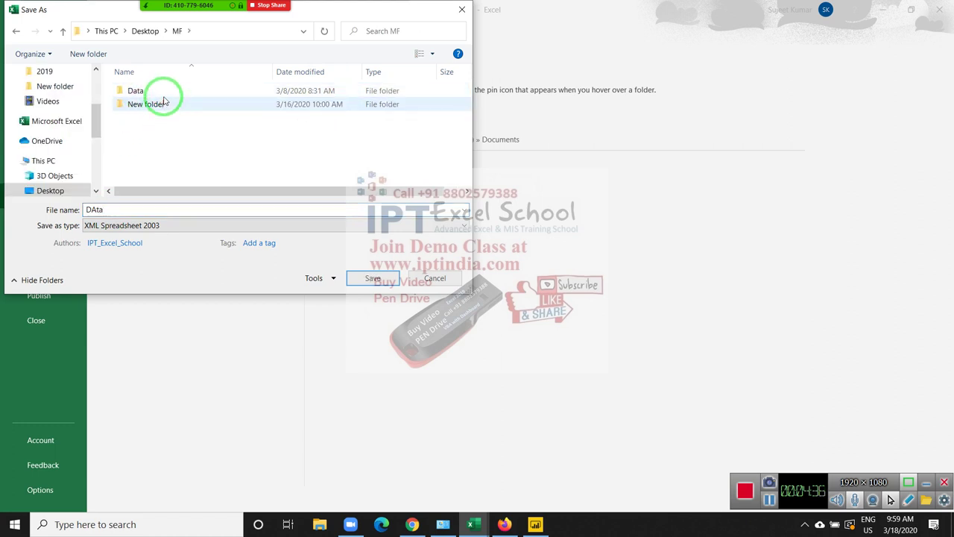
double_click(149, 91)
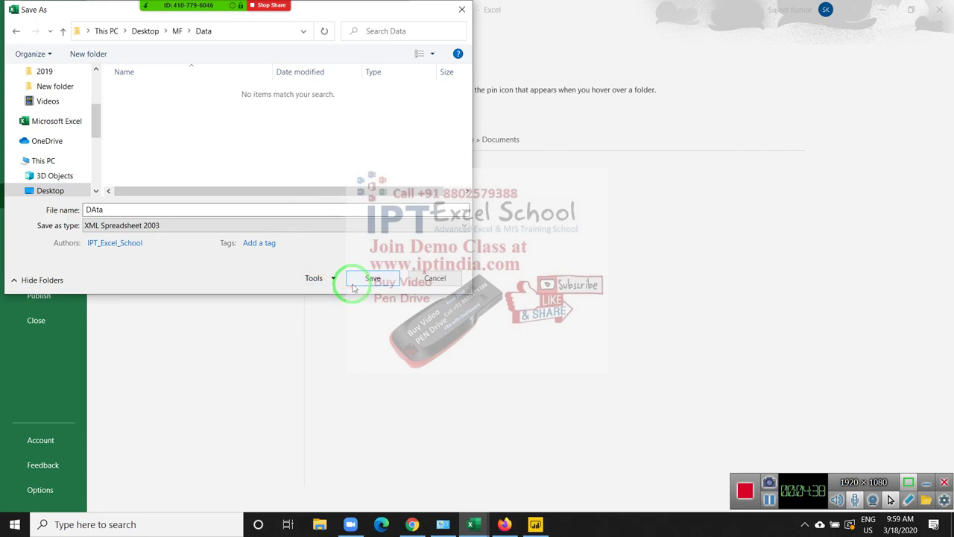
left_click(355, 281)
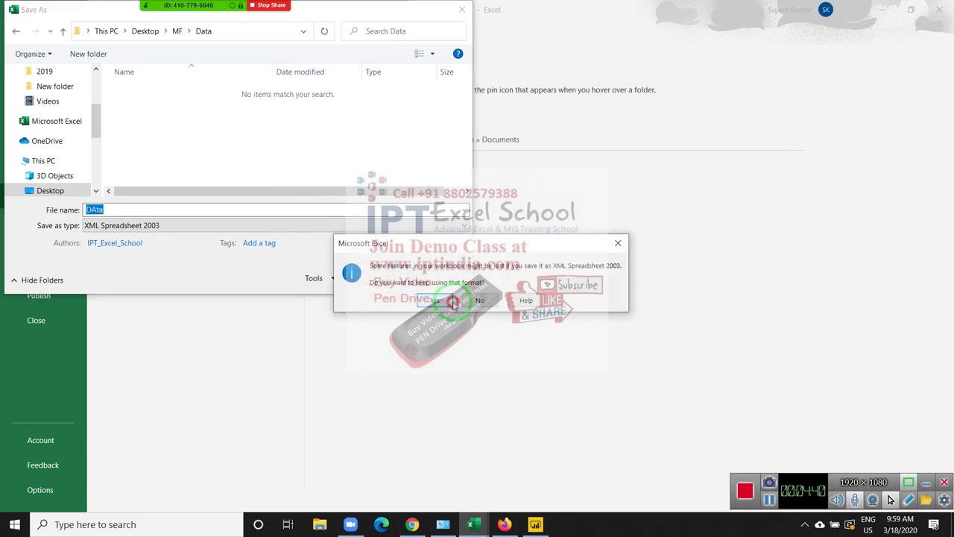
left_click(451, 301)
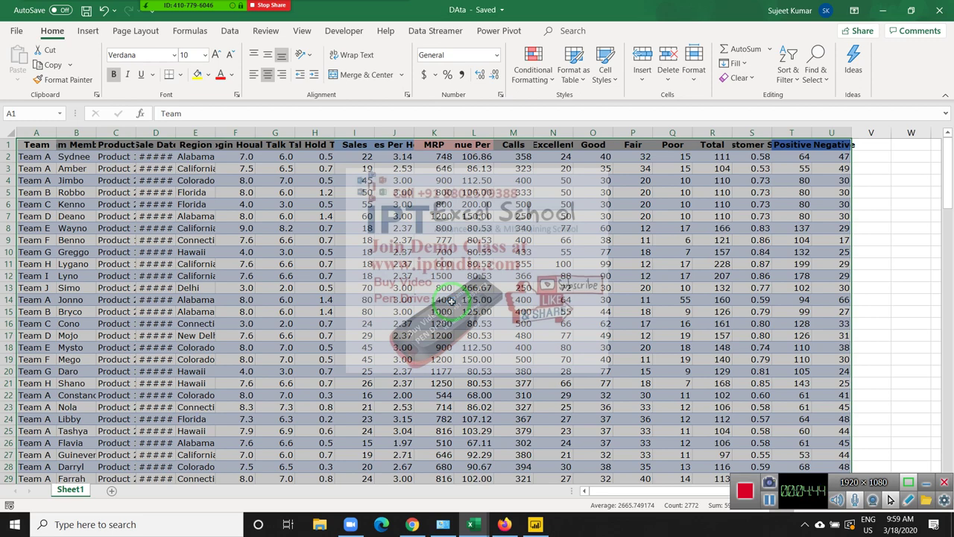
left_click(451, 301)
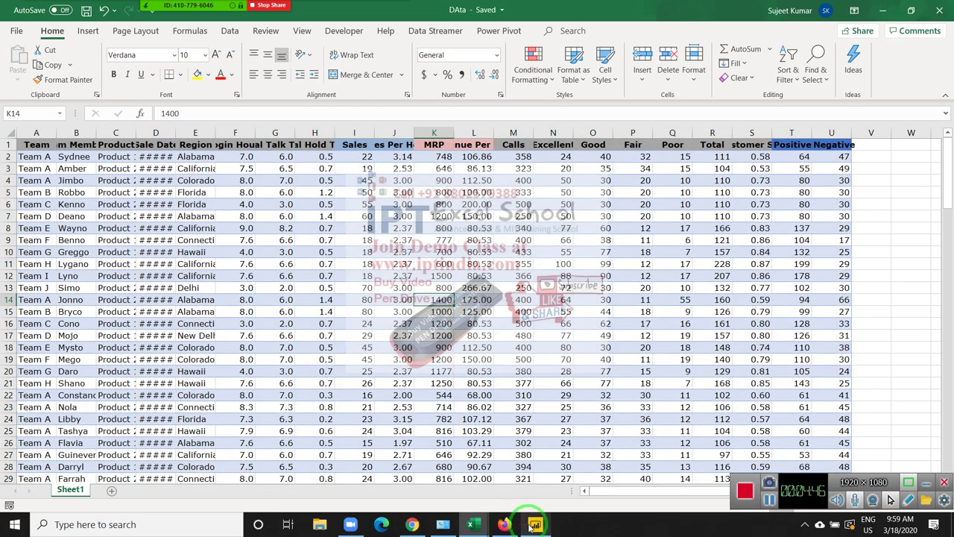
In Power BI, browse the Excel import to the MF\Data folder, then cancel without importing.
left_click(535, 524)
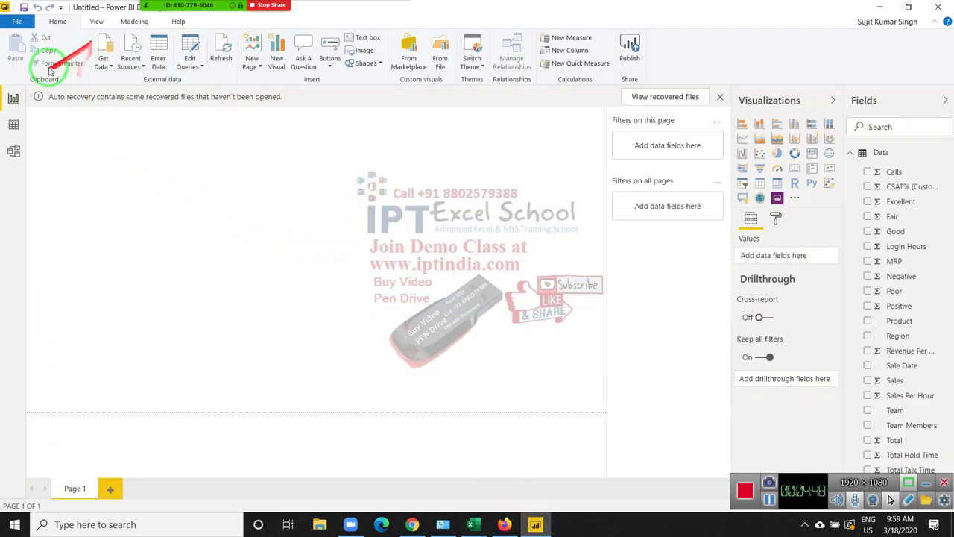
left_click(104, 50)
left_click(123, 97)
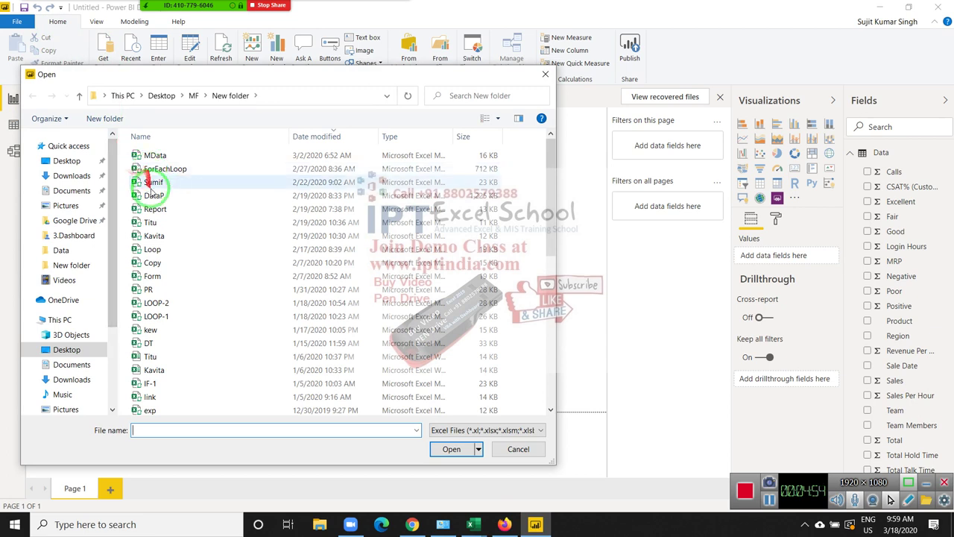
left_click(194, 97)
double_click(157, 155)
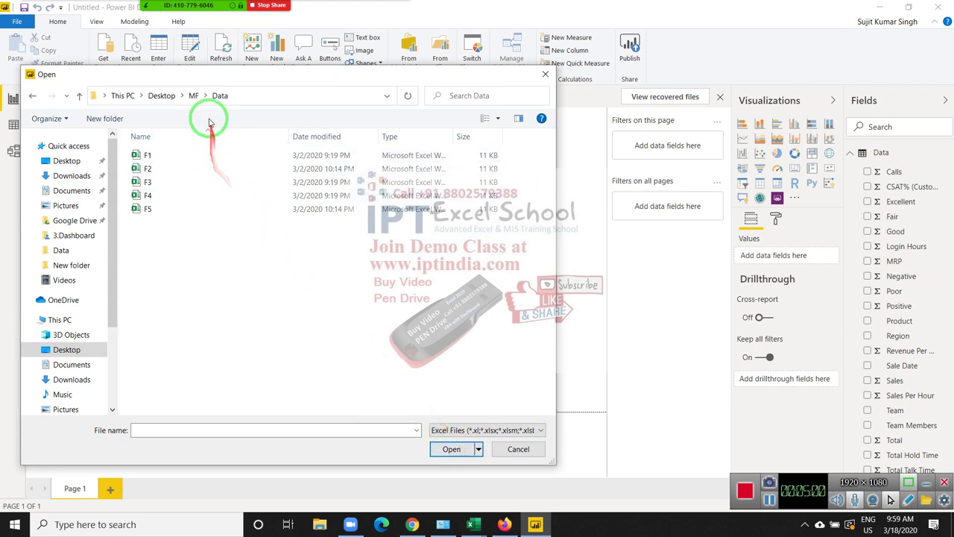
key("Escape")
Bring up the full Get Data connector catalogue.
left_click(104, 63)
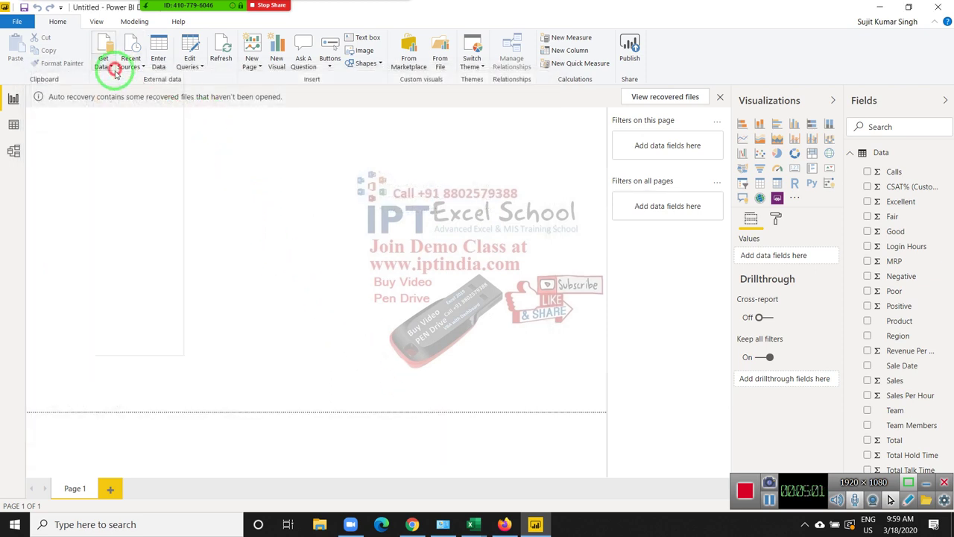
left_click(134, 340)
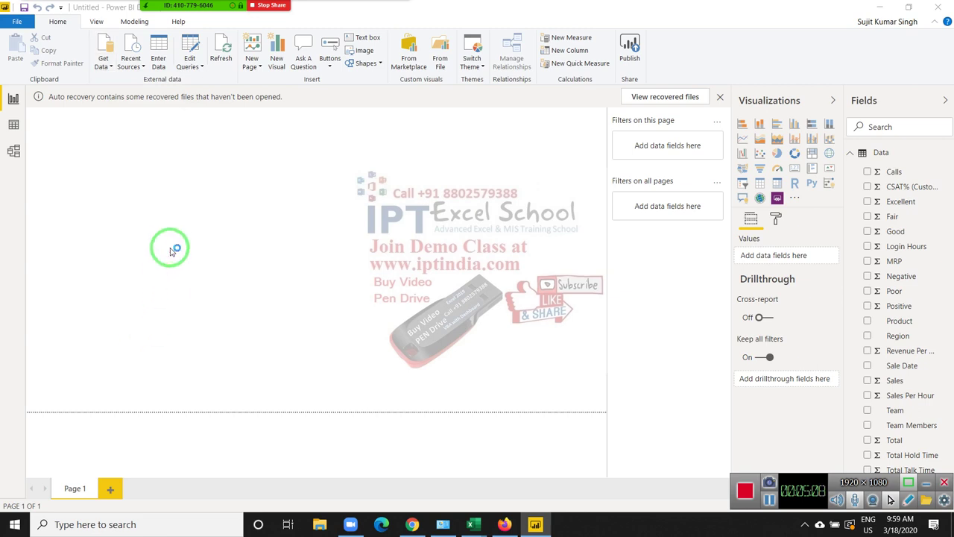
mouse_move(175, 248)
left_mouse_down()
mouse_move(286, 214)
mouse_move(317, 144)
left_mouse_up()
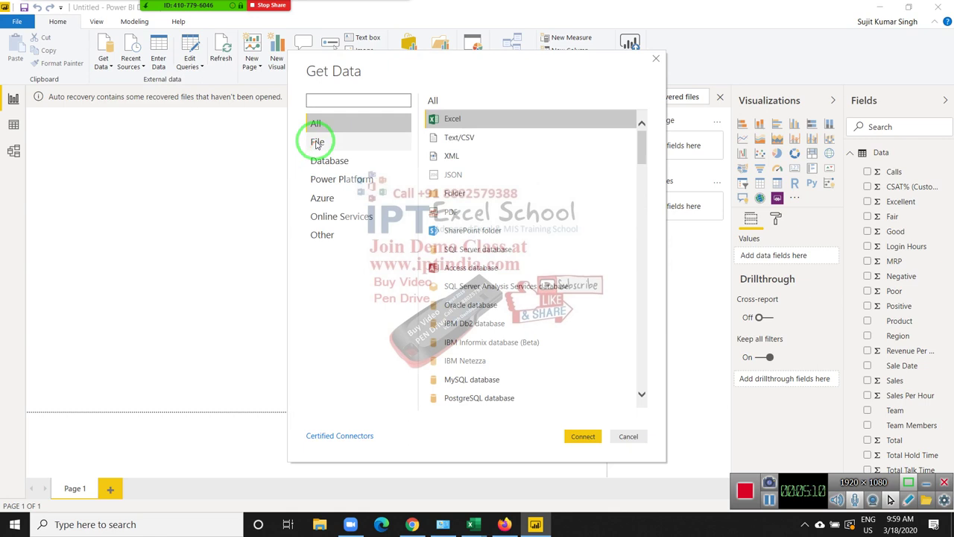
Choose the XML connector and browse New folder's files with all types shown, sorted by type.
left_click(431, 155)
left_click(585, 436)
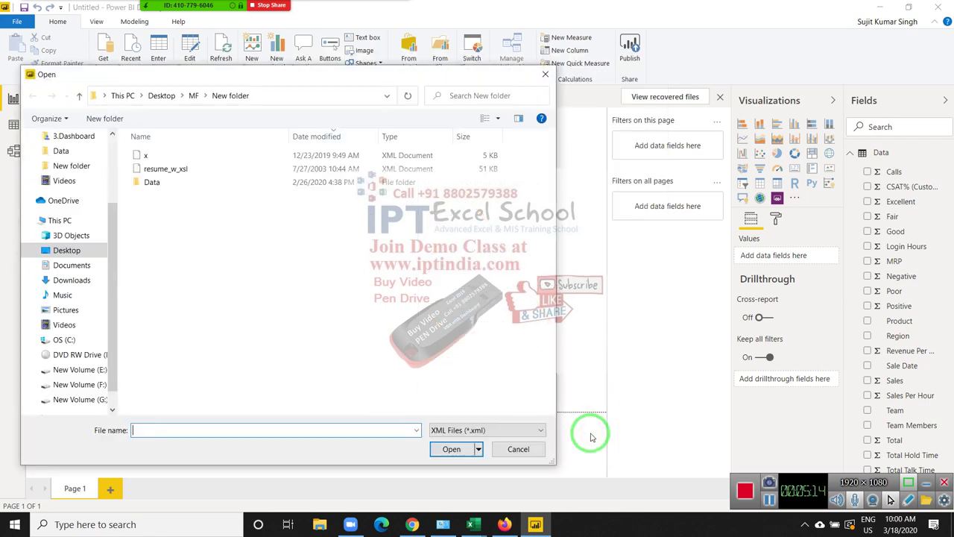
double_click(161, 182)
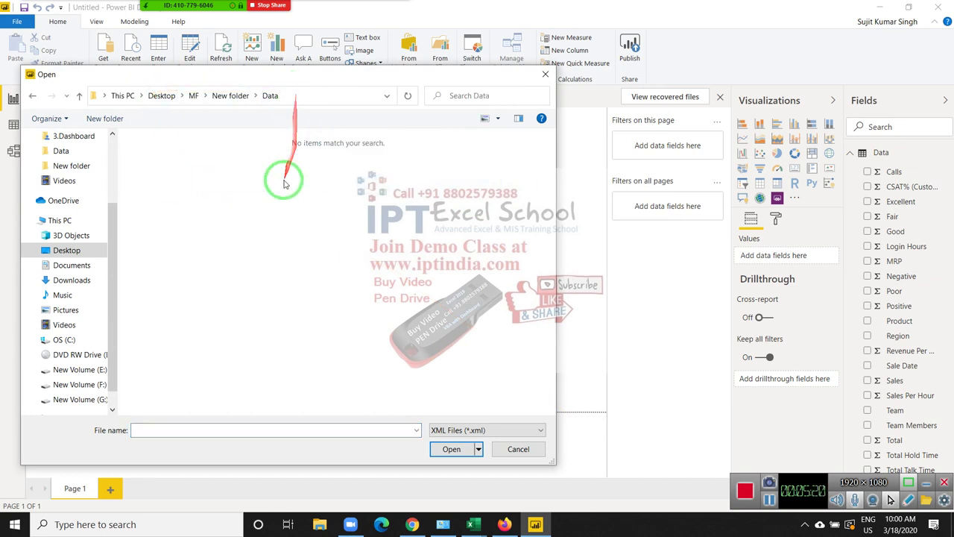
left_click(456, 430)
left_click(460, 454)
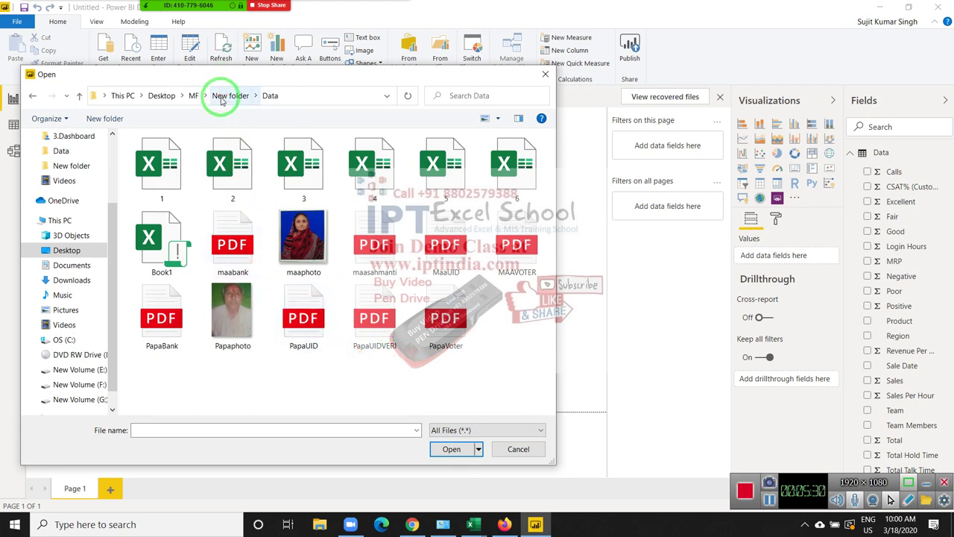
left_click(222, 101)
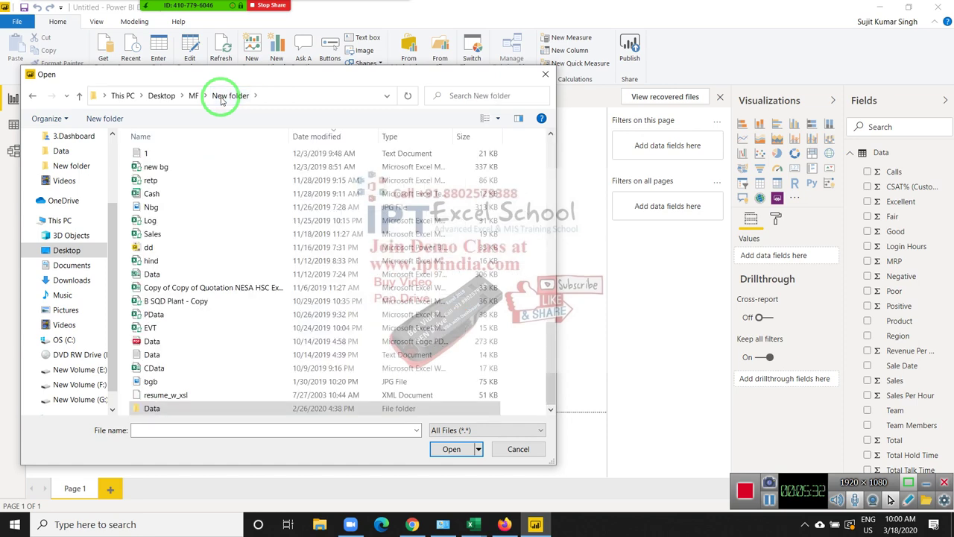
left_click(213, 166)
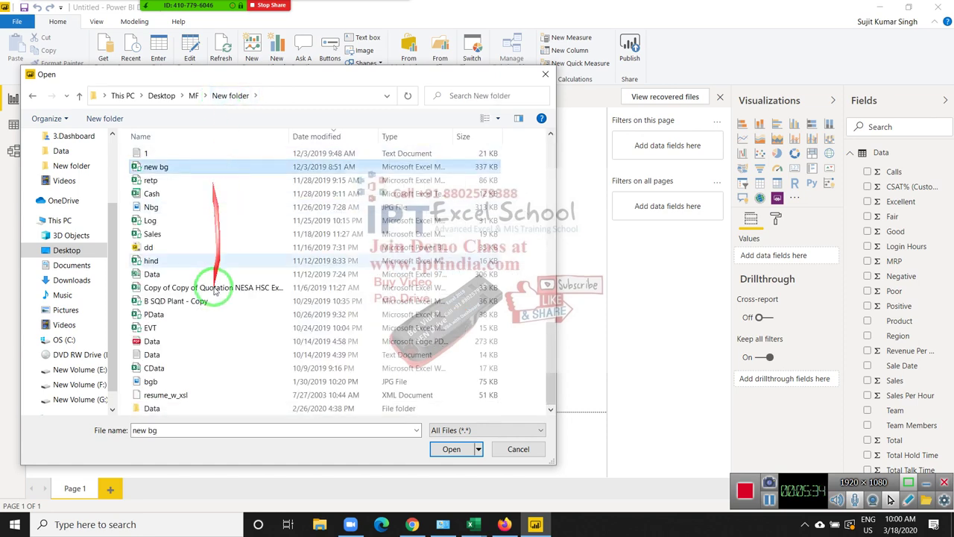
left_click(211, 356)
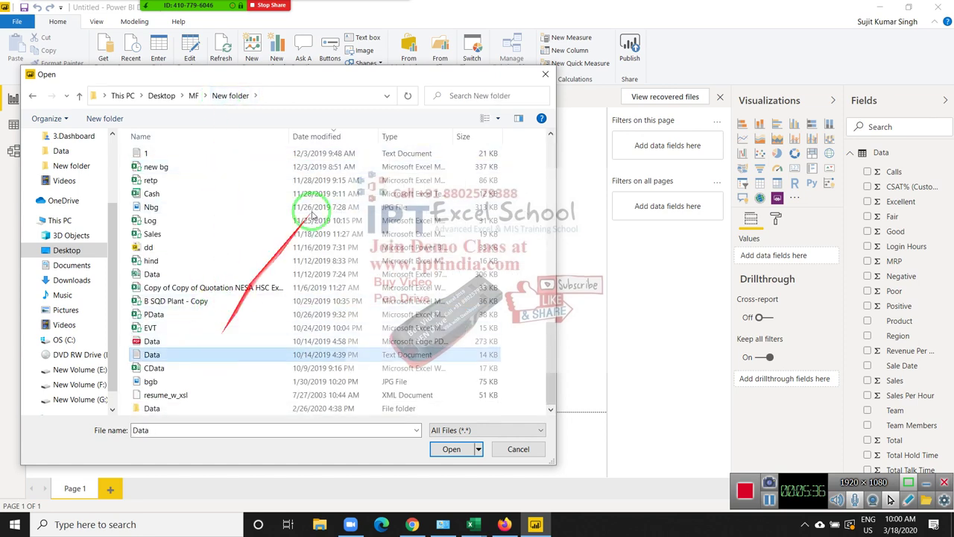
left_click(396, 136)
scroll(415, 192, "down", 1)
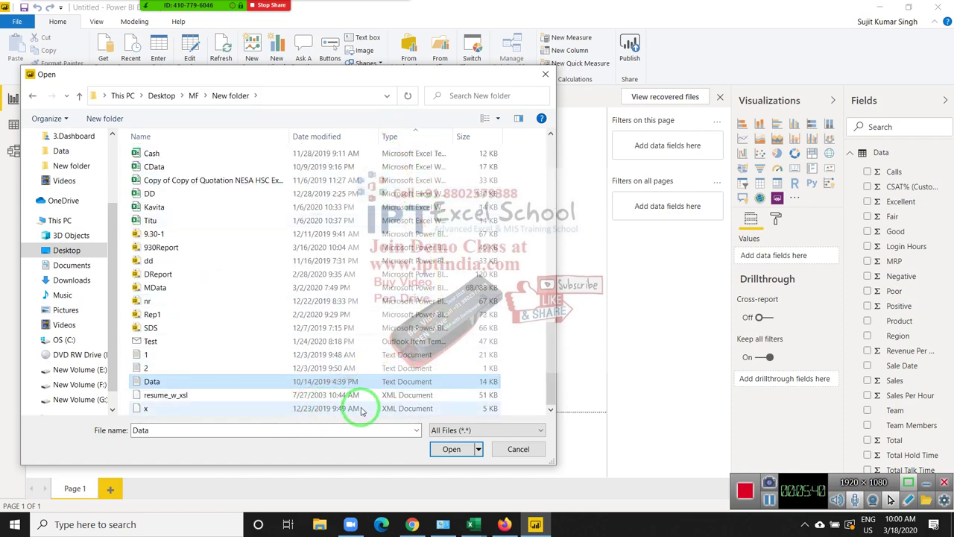
scroll(397, 346, "up", 4)
scroll(397, 347, "up", 3)
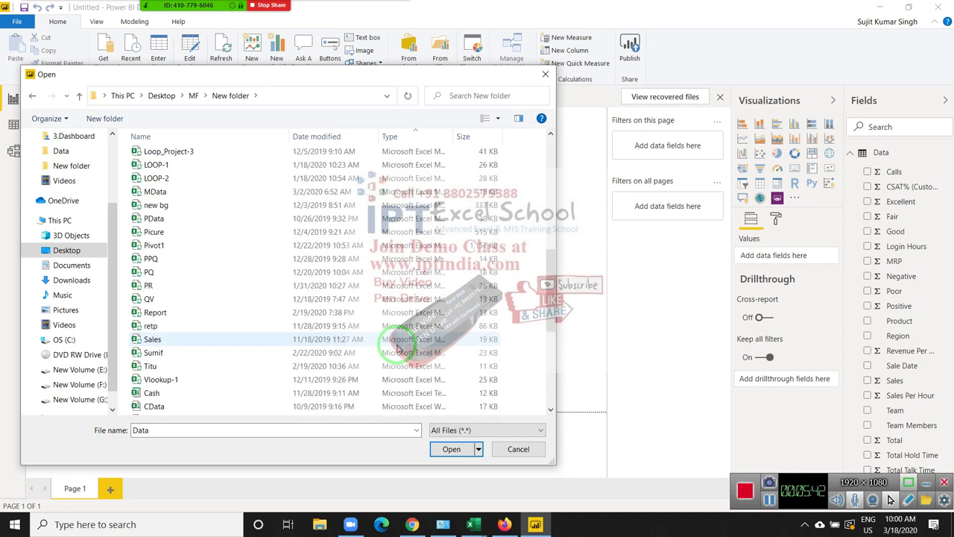
scroll(395, 343, "up", 3)
scroll(395, 343, "up", 3)
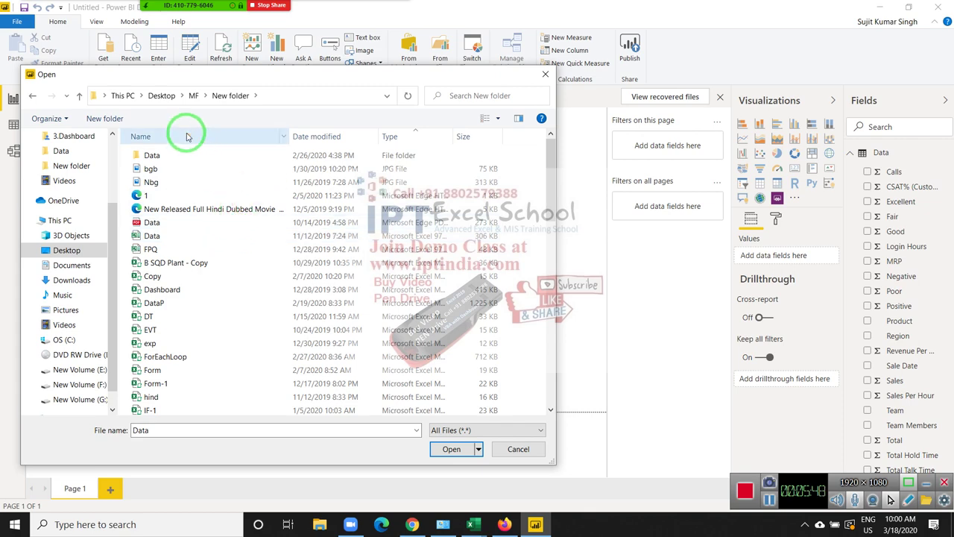
Go to Desktop\MF\Data, filter to XML Files and open DAta.
double_click(188, 156)
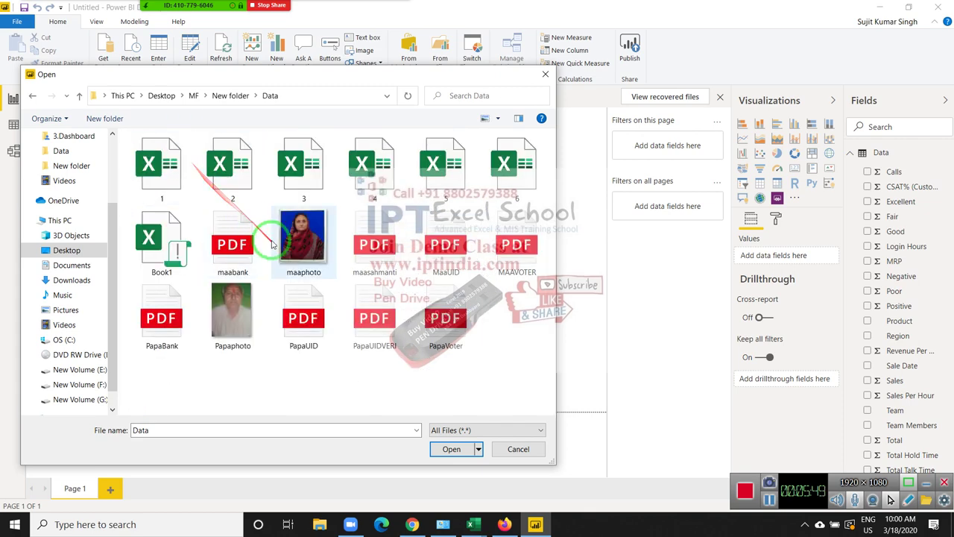
left_click(193, 96)
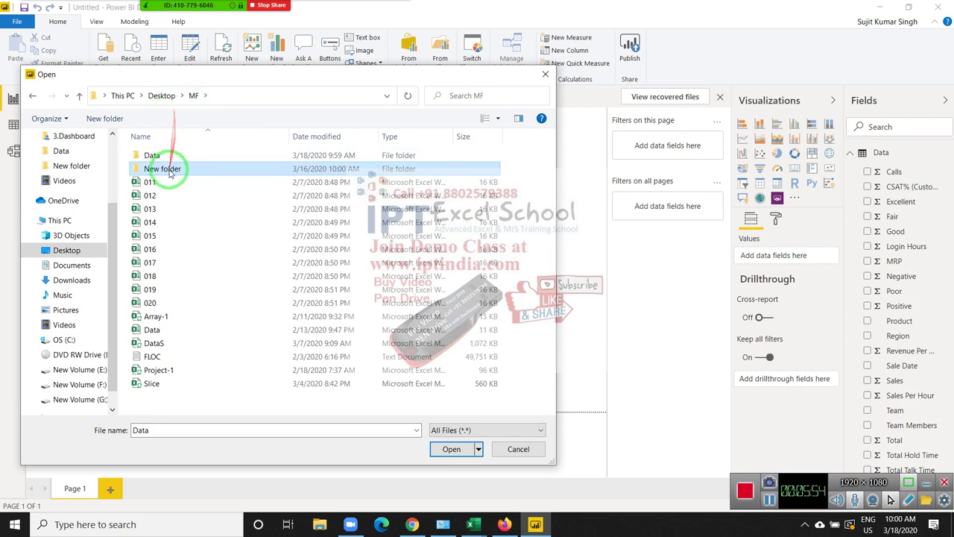
double_click(172, 161)
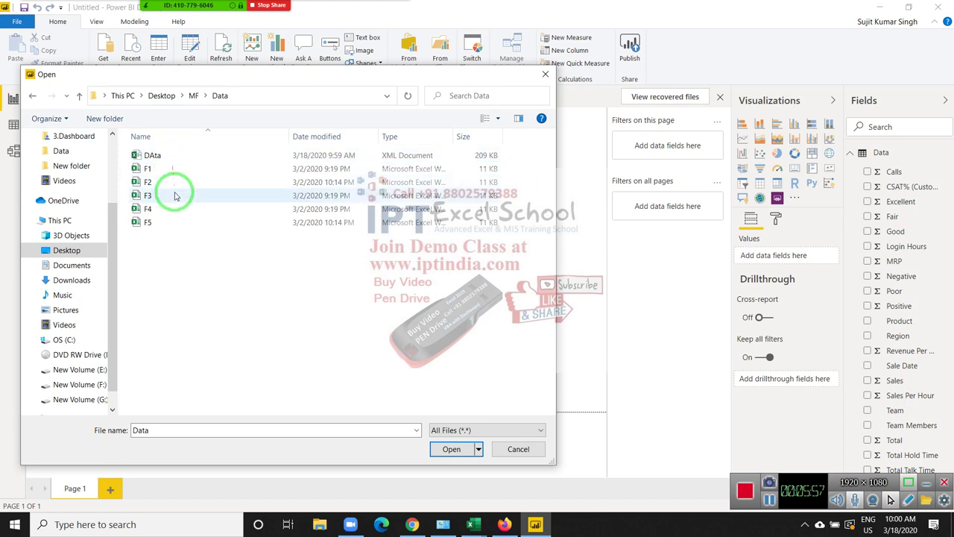
left_click(164, 155)
left_click(462, 430)
left_click(449, 443)
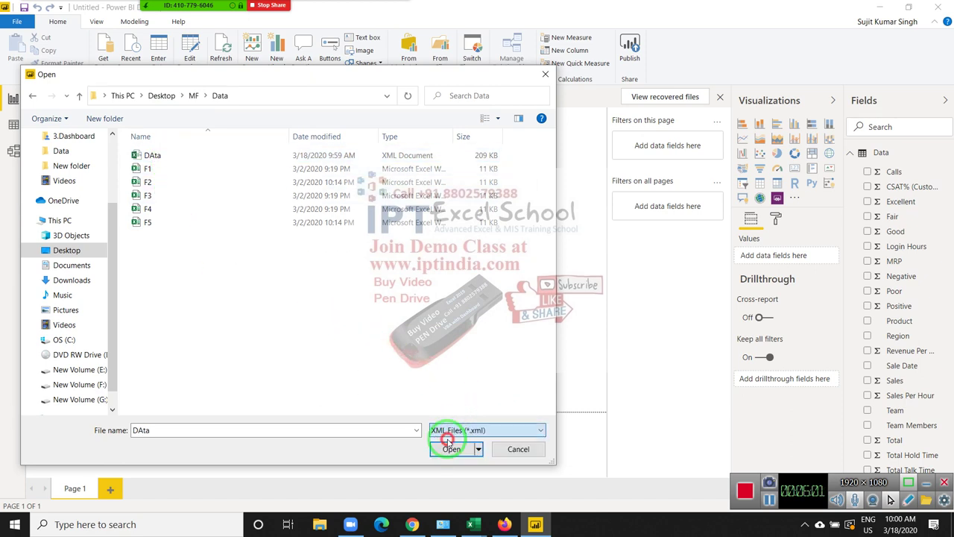
left_click(152, 157)
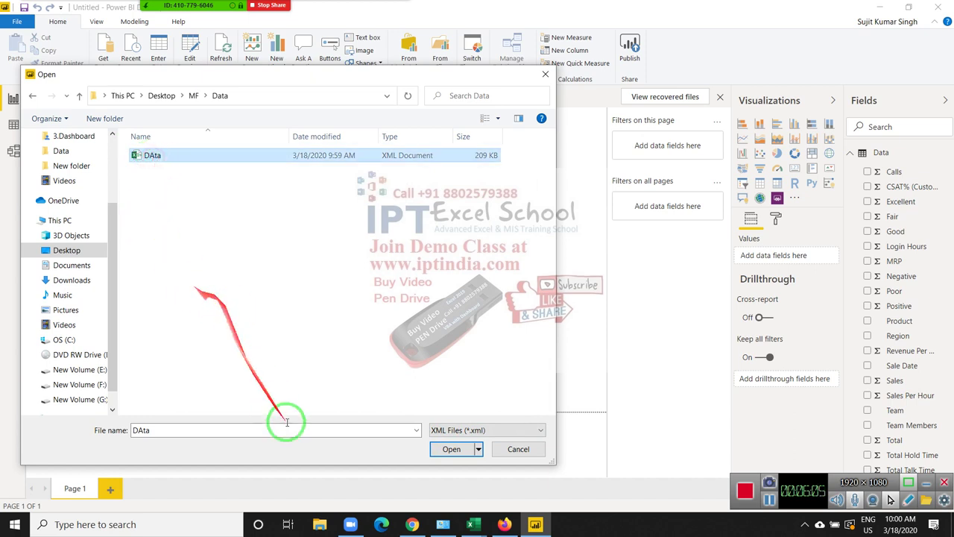
left_click(450, 451)
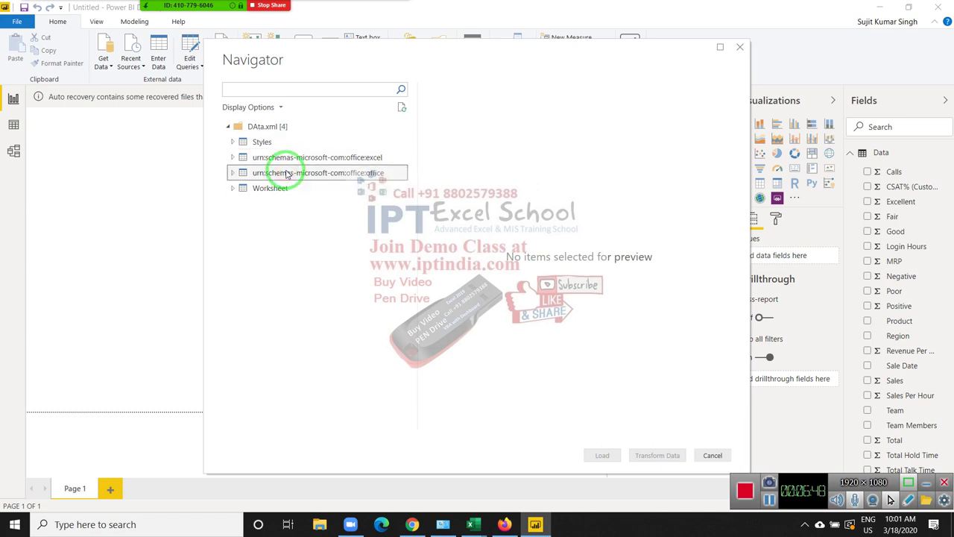
Expand Worksheet and its Table, previewing Row and the two schema attribute tables.
left_click(232, 189)
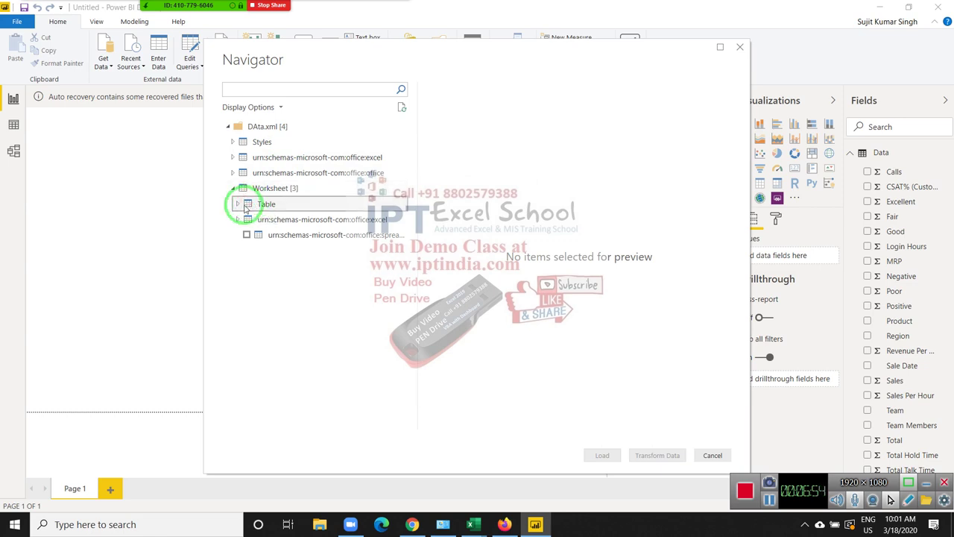
left_click(239, 205)
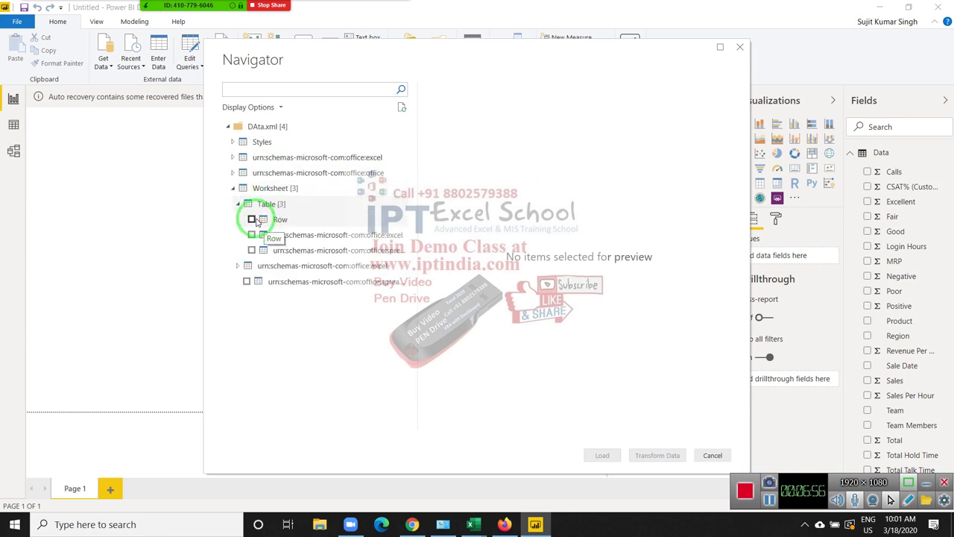
left_click(272, 220)
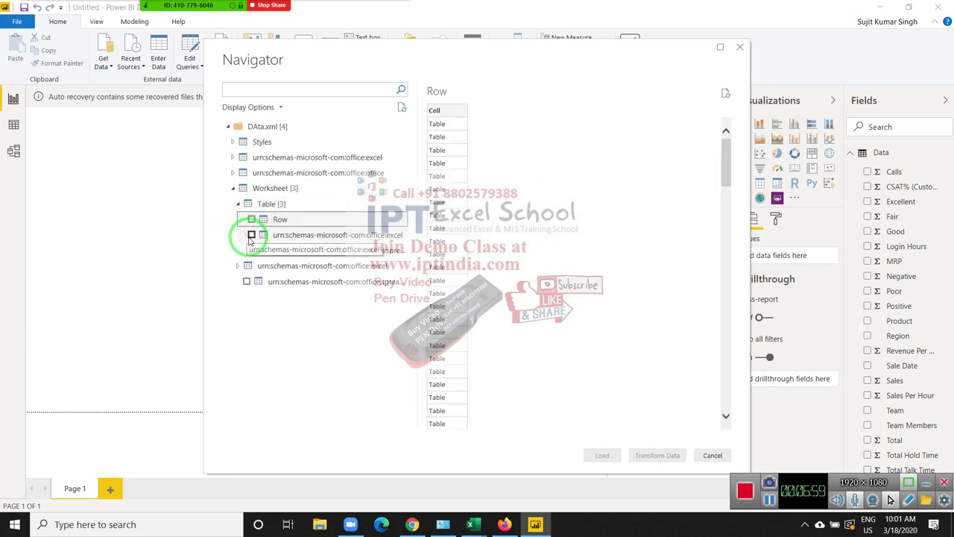
left_click(278, 235)
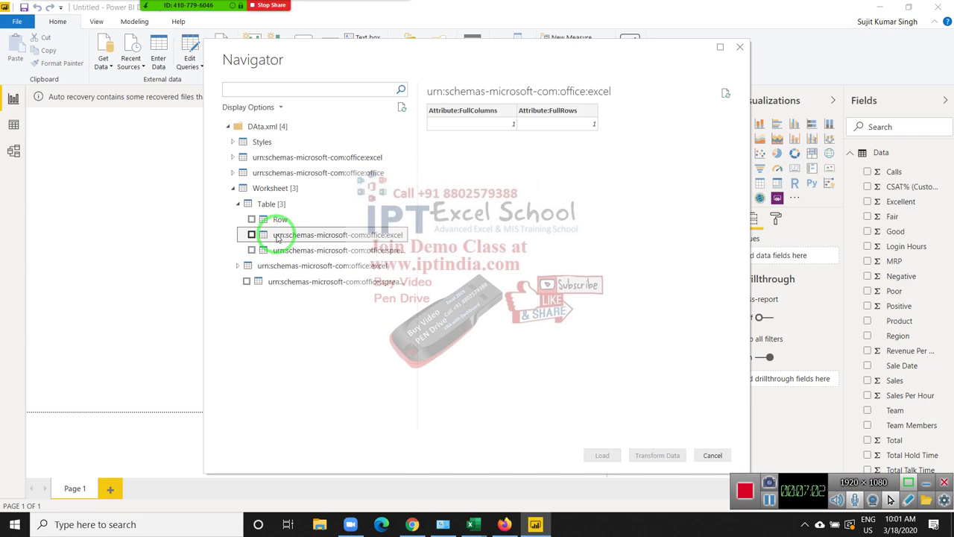
left_click(271, 251)
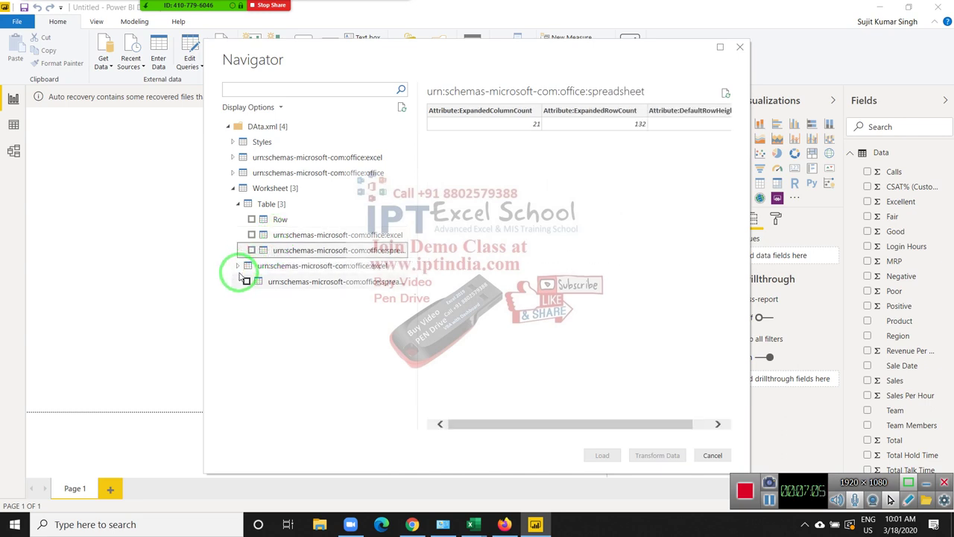
Expand the office:excel node, preview WorksheetOptions and the Sheet1 table, then select Styles.
left_click(238, 265)
left_click(272, 282)
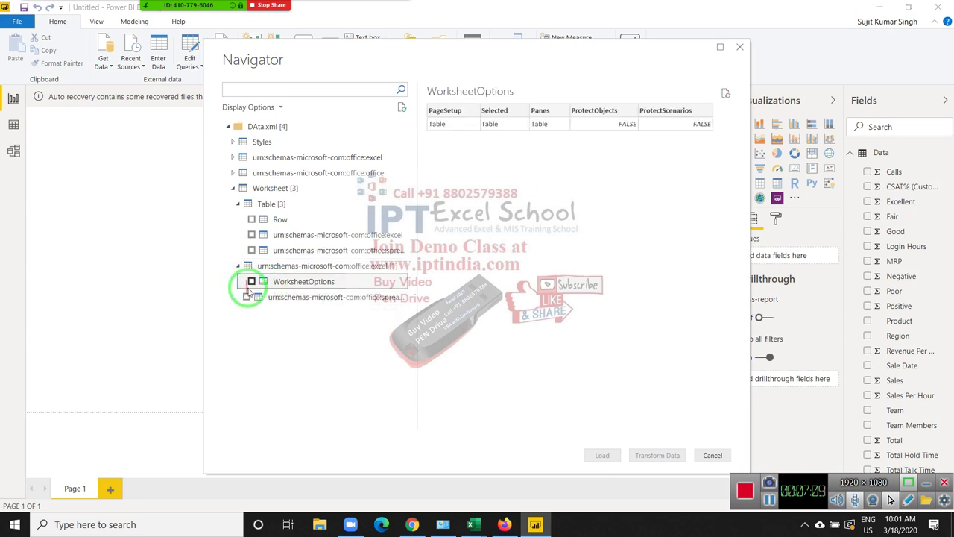
left_click(277, 297)
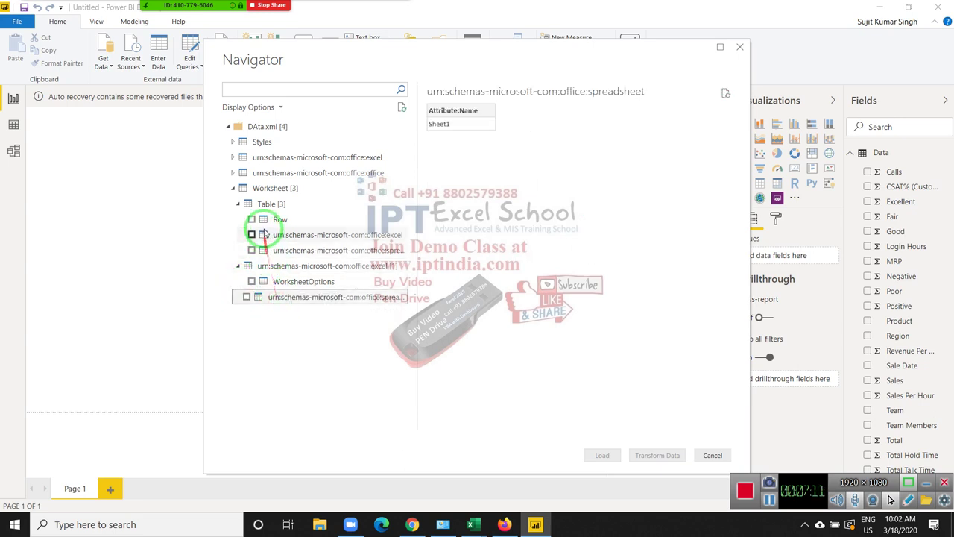
left_click(233, 149)
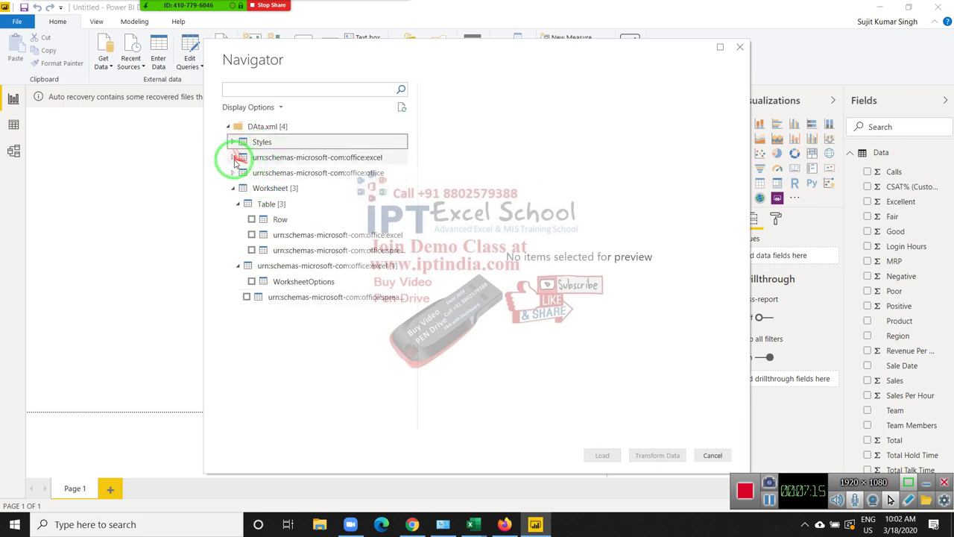
Preview the ExcelWorkbook, DocumentProperties and OfficeDocumentSettings/AllowPNG tables from DAta.xml.
left_click(232, 158)
left_click(273, 174)
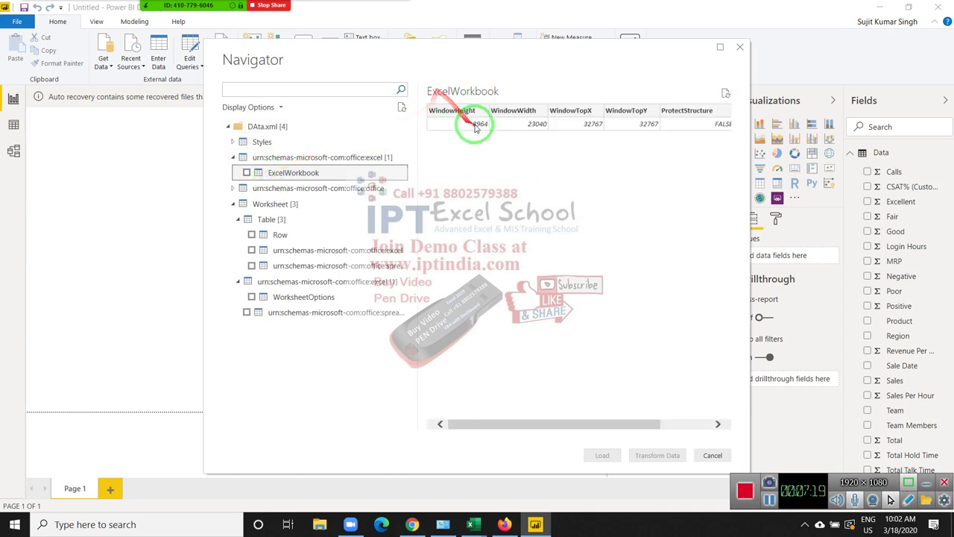
left_click_drag(495, 119, 718, 113)
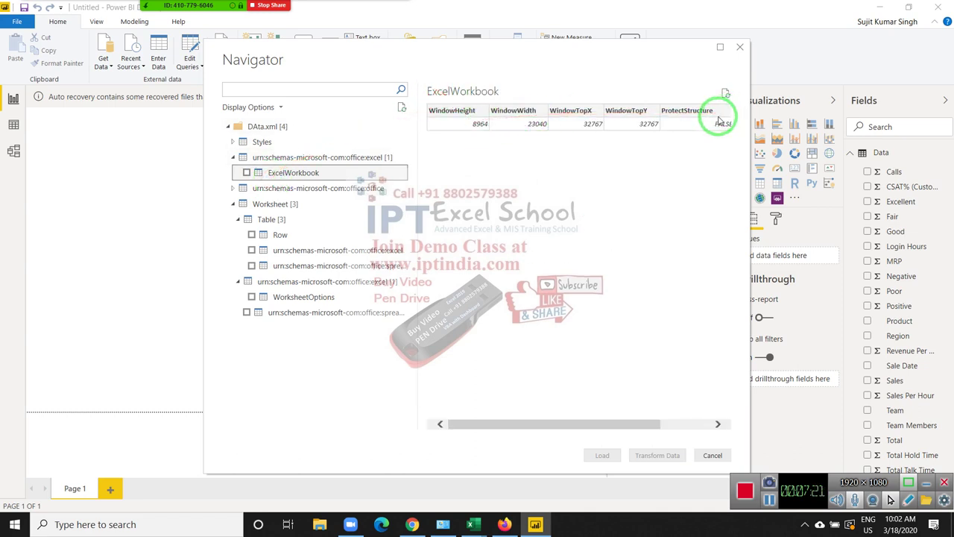
left_click(233, 188)
left_click(243, 188)
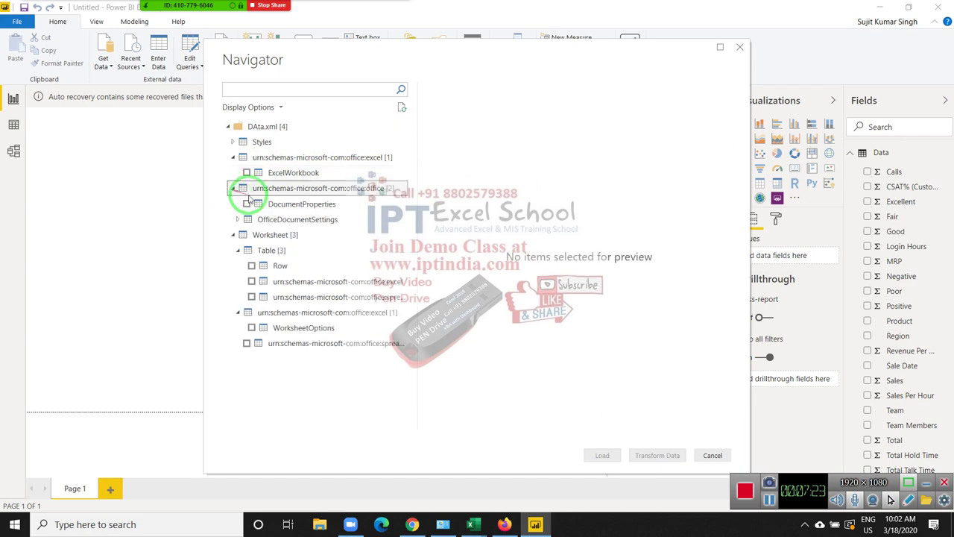
left_click(281, 206)
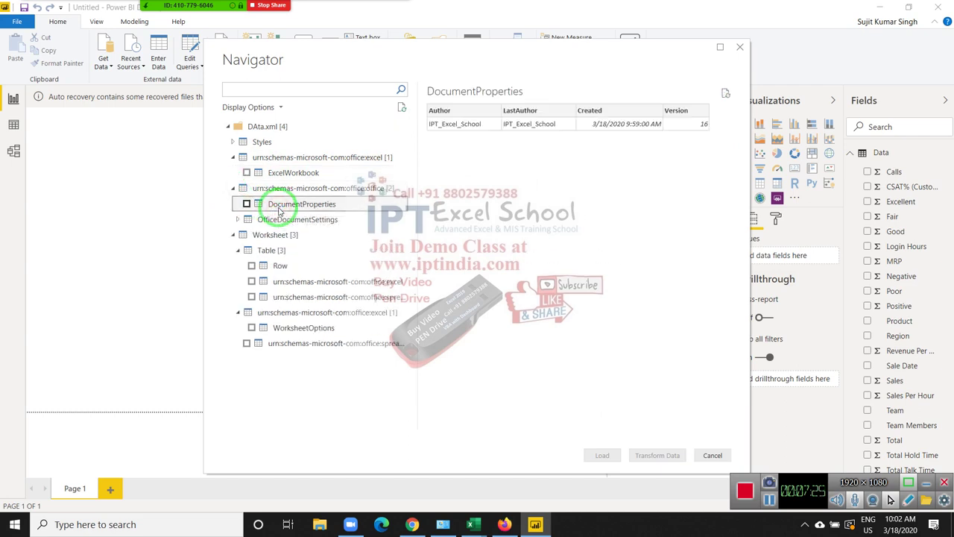
left_click(251, 221)
left_click(239, 220)
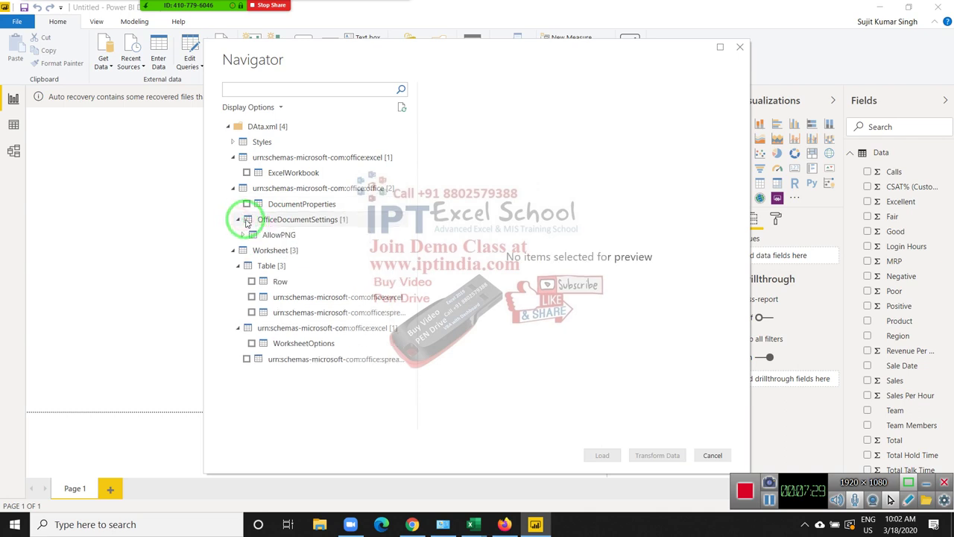
left_click(277, 237)
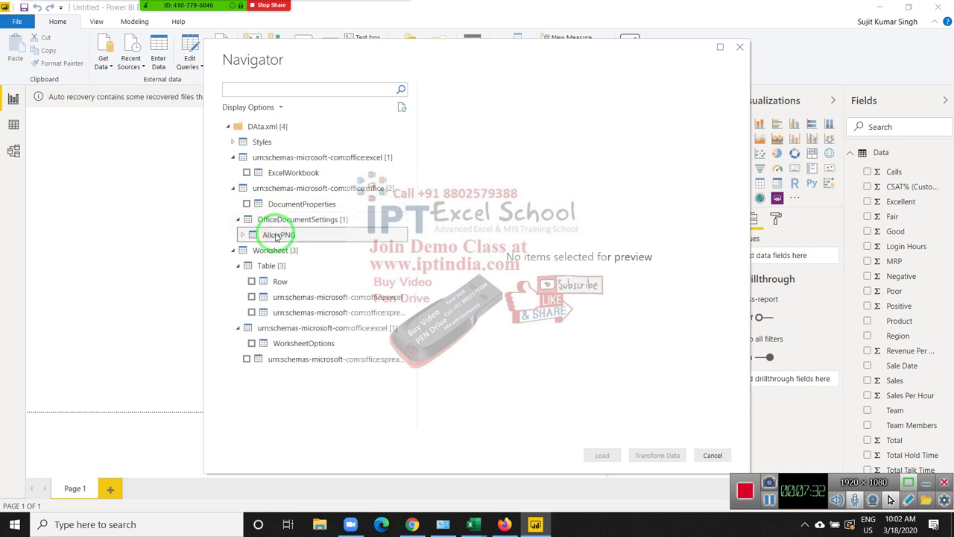
Expand Worksheet > Table and preview the Row table and its excel and spreadsheet attributes.
left_click(233, 251)
left_click(233, 251)
left_click(238, 266)
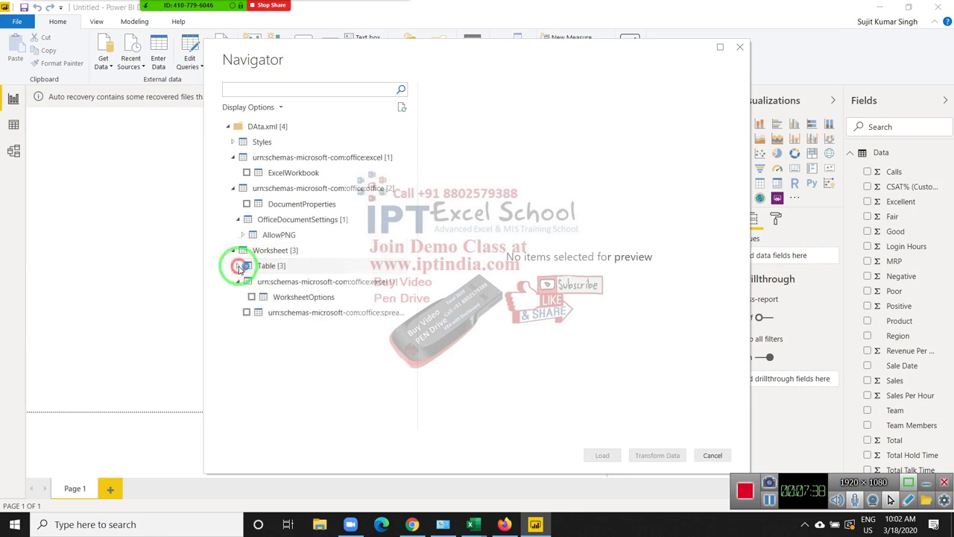
left_click(238, 267)
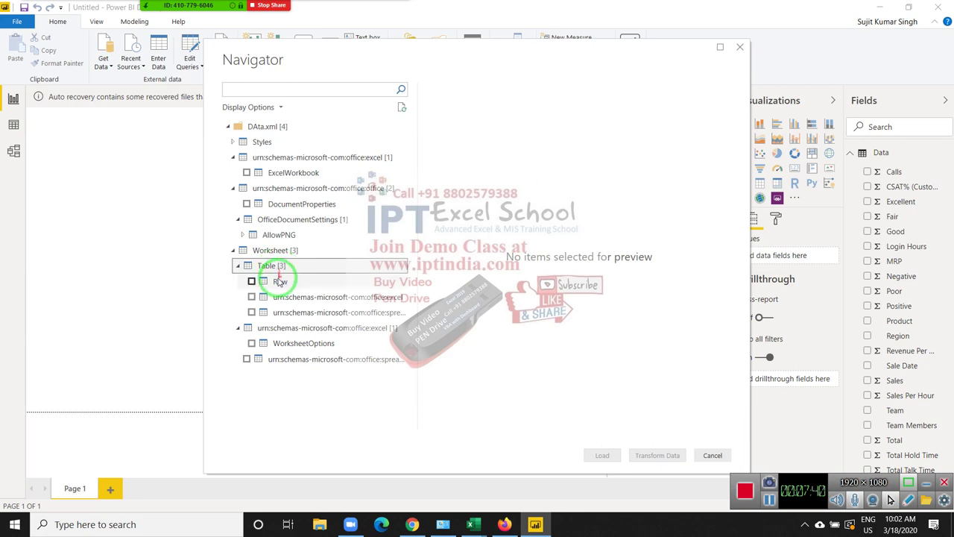
left_click(280, 282)
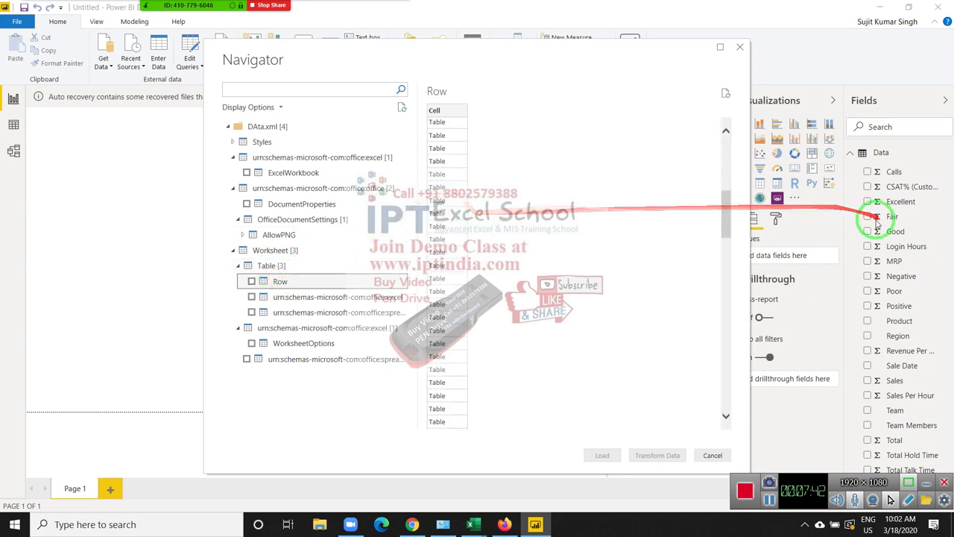
mouse_move(726, 222)
left_mouse_down()
mouse_move(724, 132)
mouse_move(714, 425)
left_mouse_up()
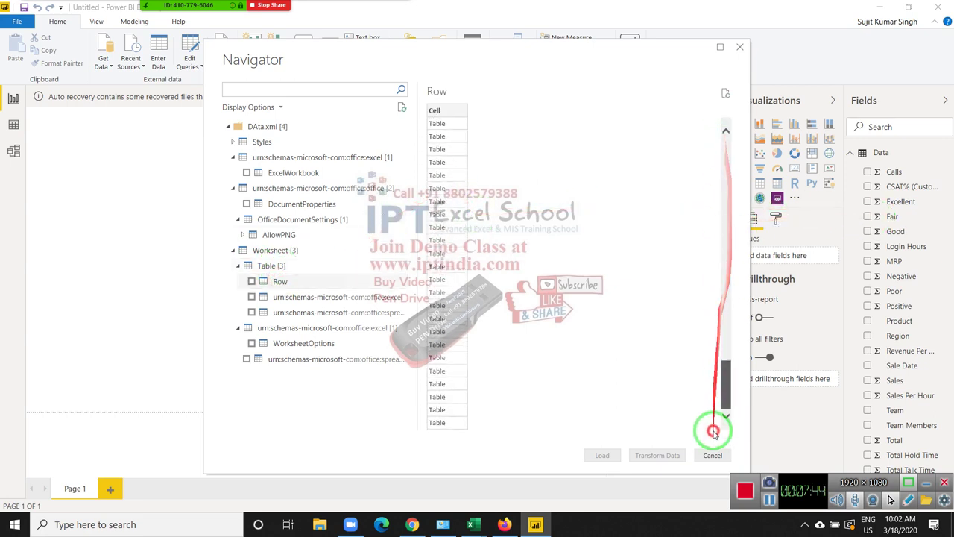
left_click(284, 298)
left_click(280, 312)
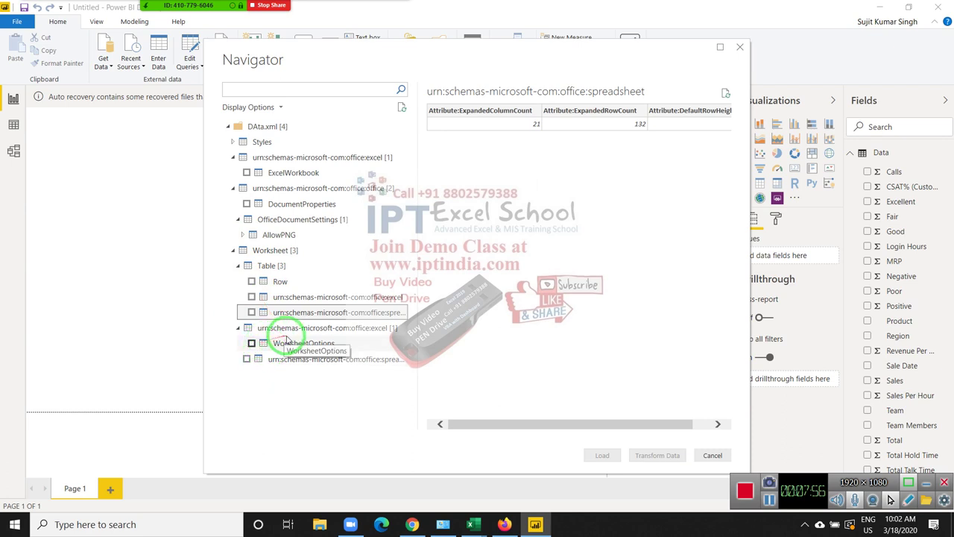
left_click(285, 359)
left_click(278, 281)
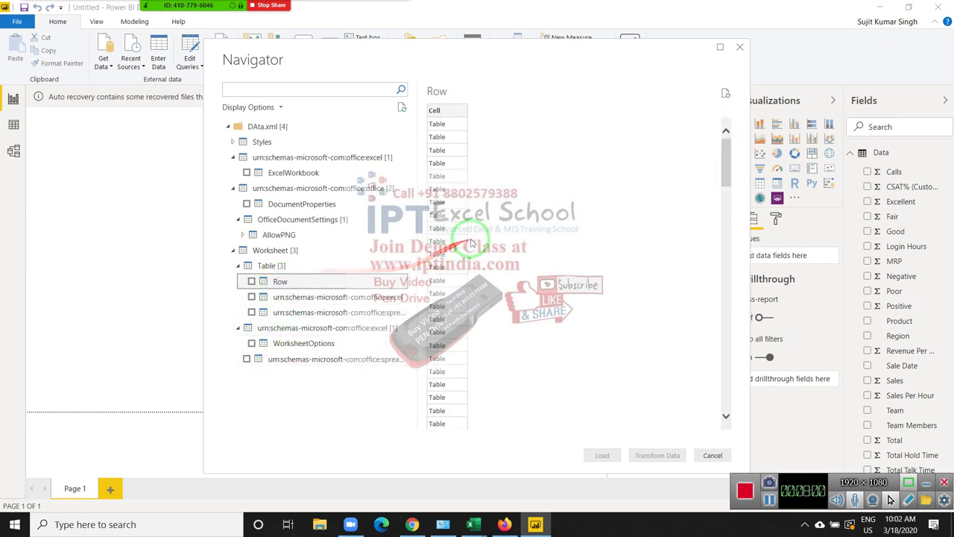
scroll(472, 254, "down", 3)
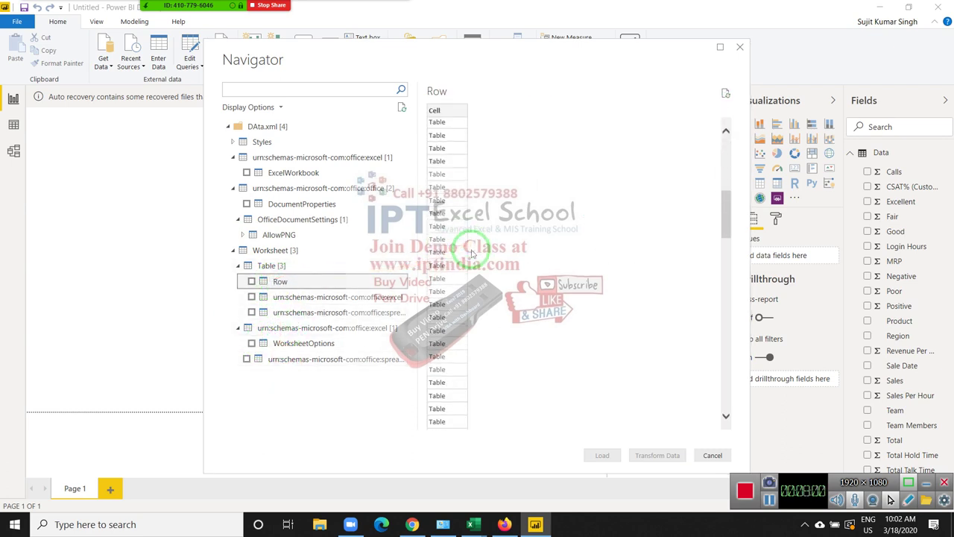
Re-preview Row and the office:excel and office:spreadsheet tables, then bring Excel workbooks forward.
left_click(298, 296)
left_click(268, 269)
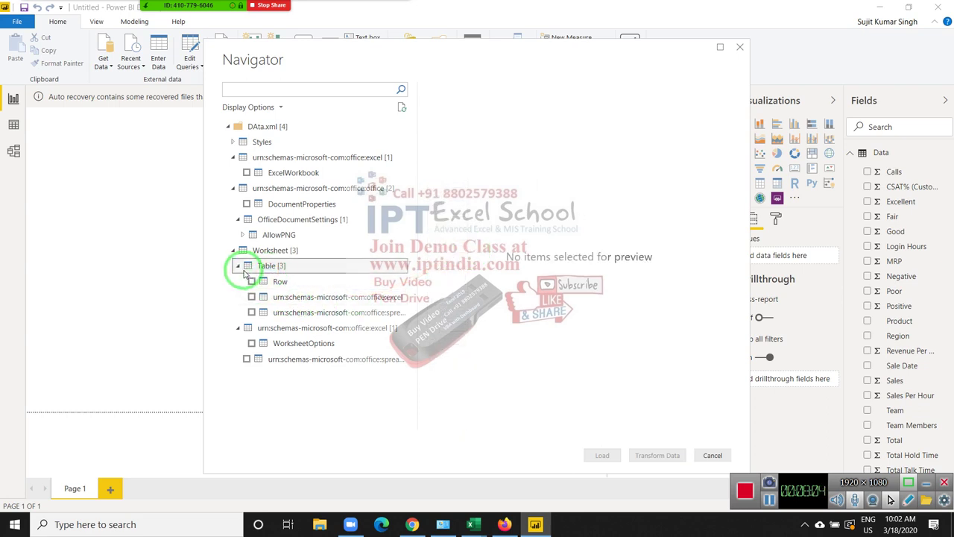
left_click(237, 267)
left_click(236, 267)
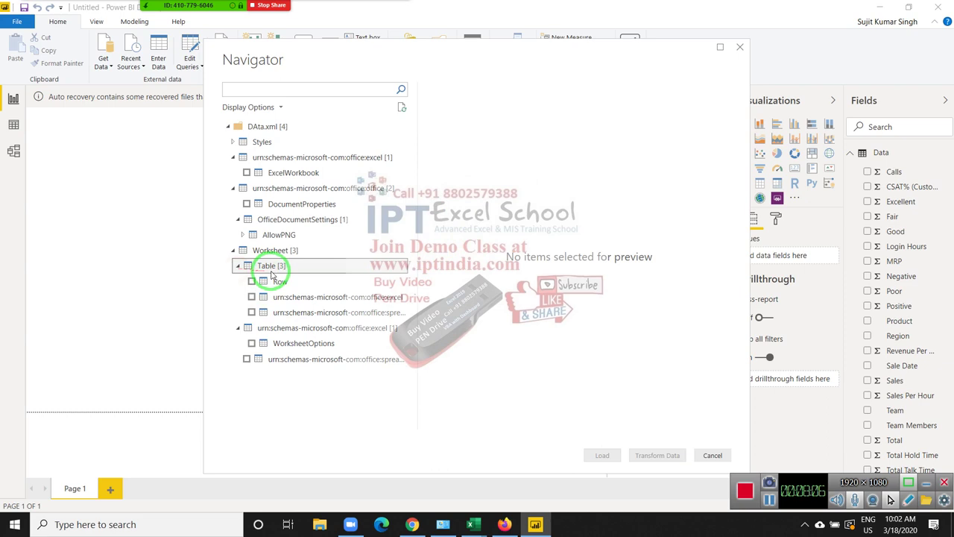
left_click(257, 281)
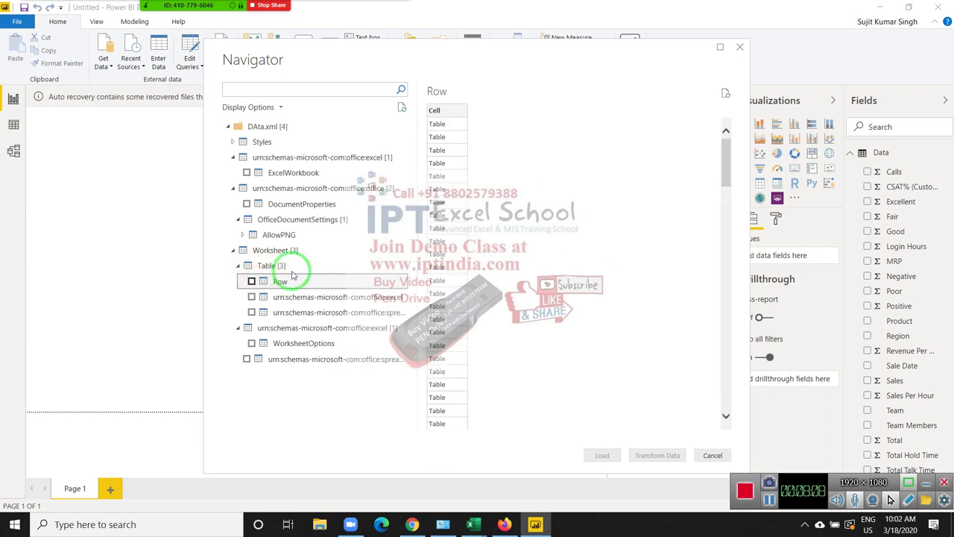
left_click(252, 299)
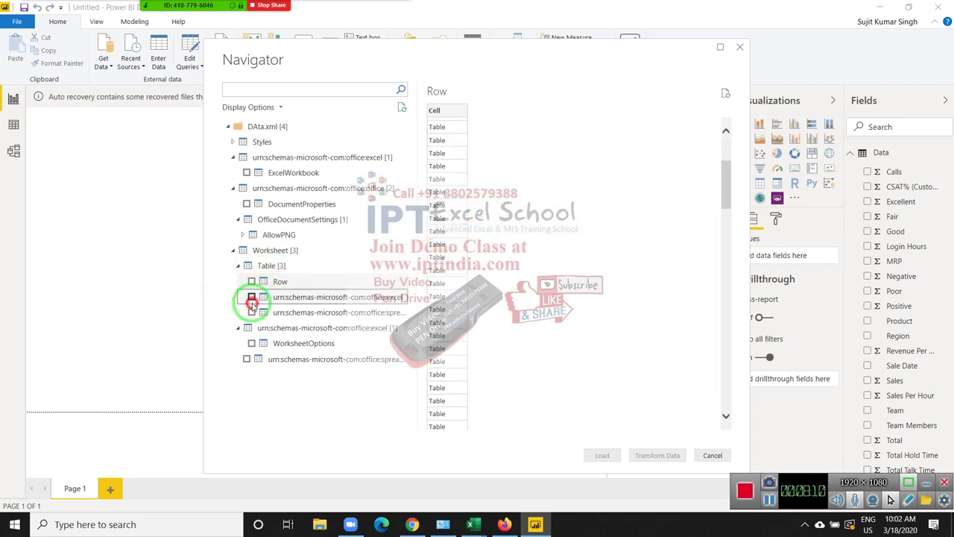
left_click(254, 312)
left_click(477, 524)
left_click(514, 481)
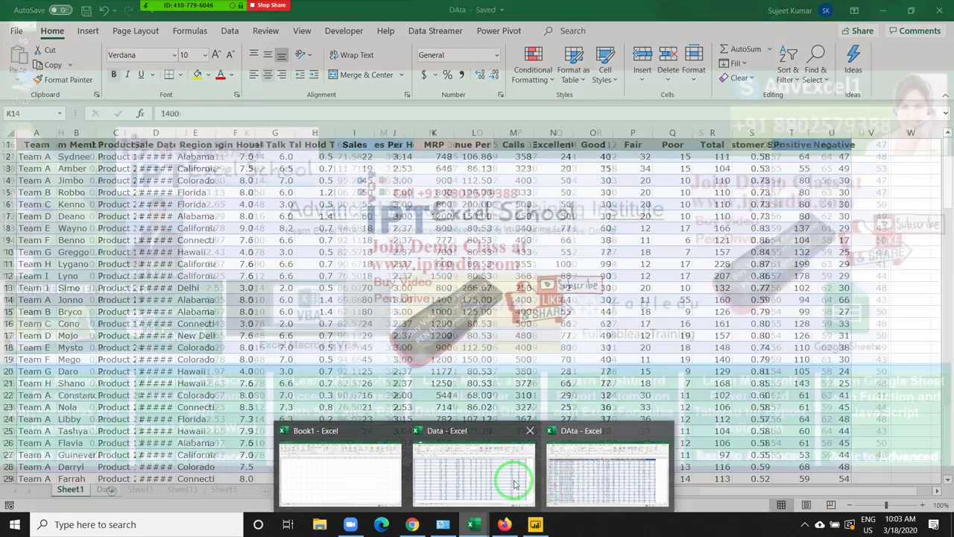
Widen column D in the DAta workbook so the Sale Dates show.
left_click(561, 486)
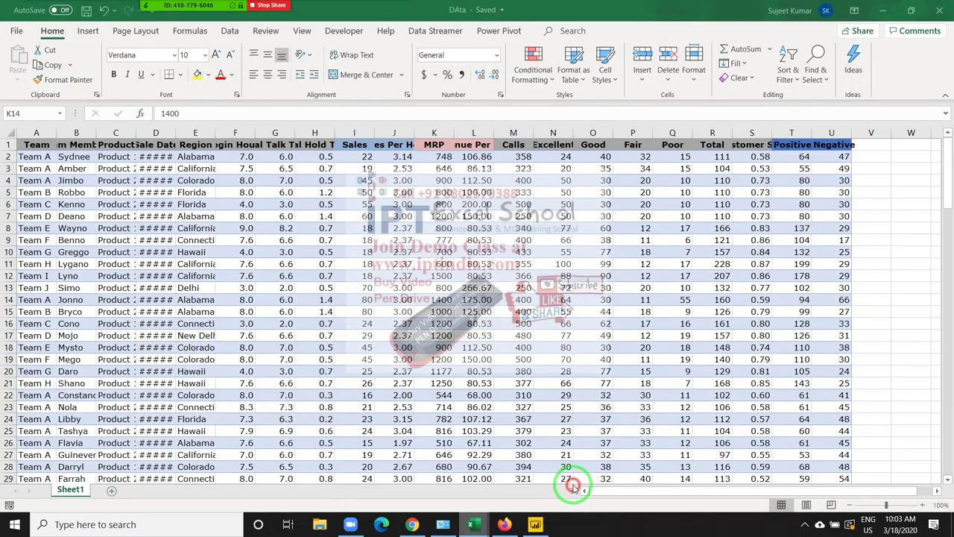
left_click(187, 180)
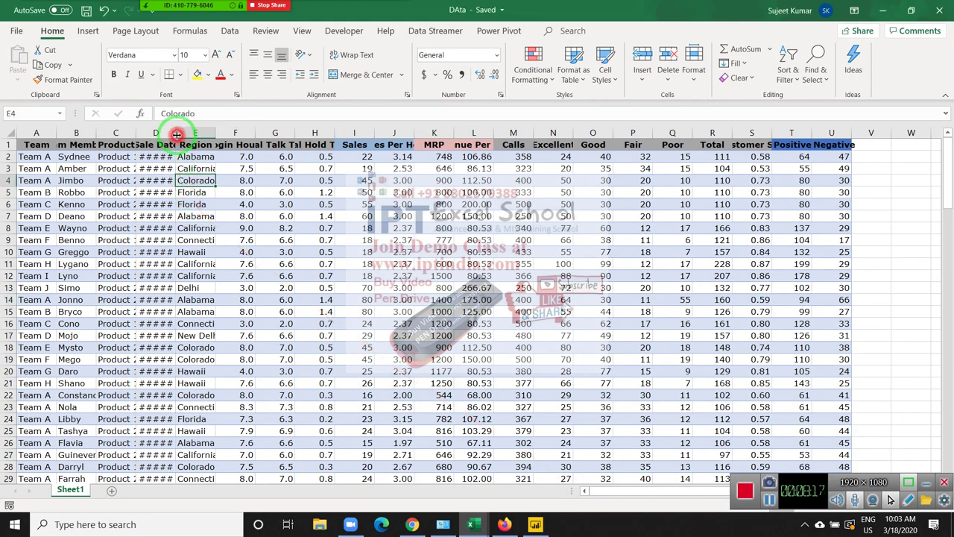
double_click(176, 134)
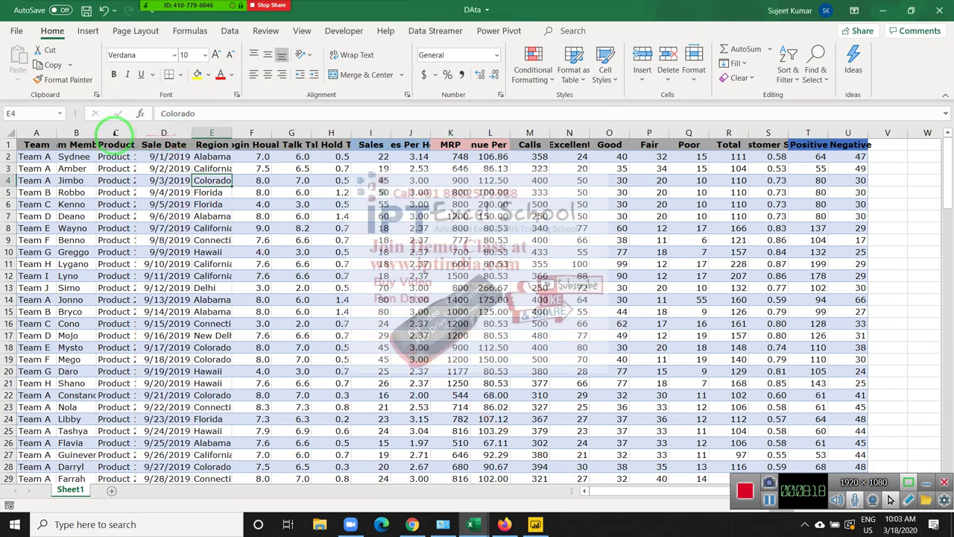
Copy the whole data table A1:U132 and start a new blank workbook.
left_click(41, 153)
key("Up")
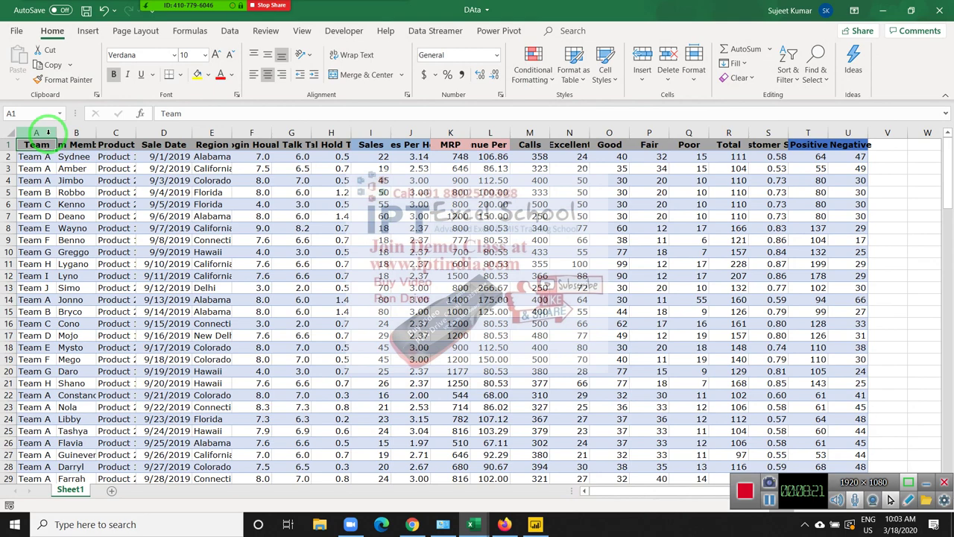
key("ctrl+shift+End")
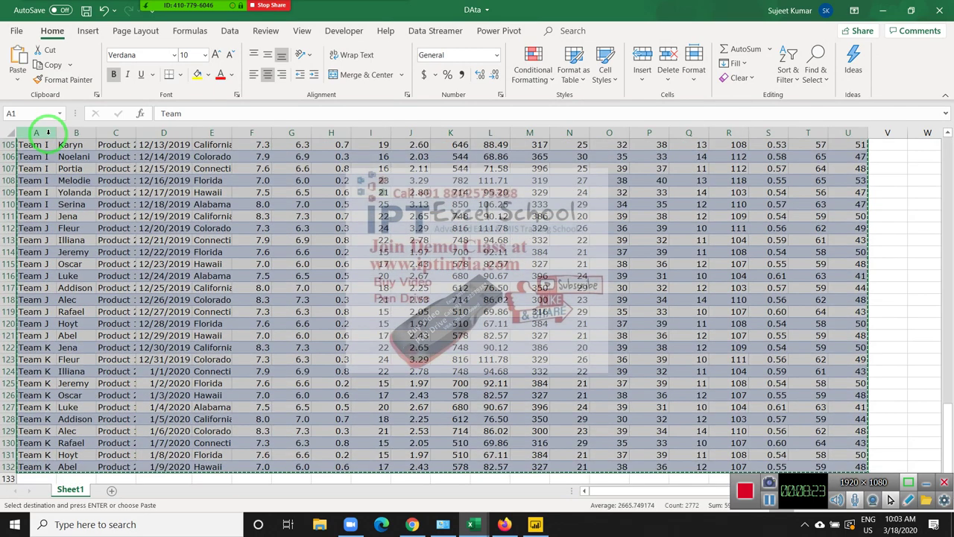
key("ctrl+c")
key("ctrl+n")
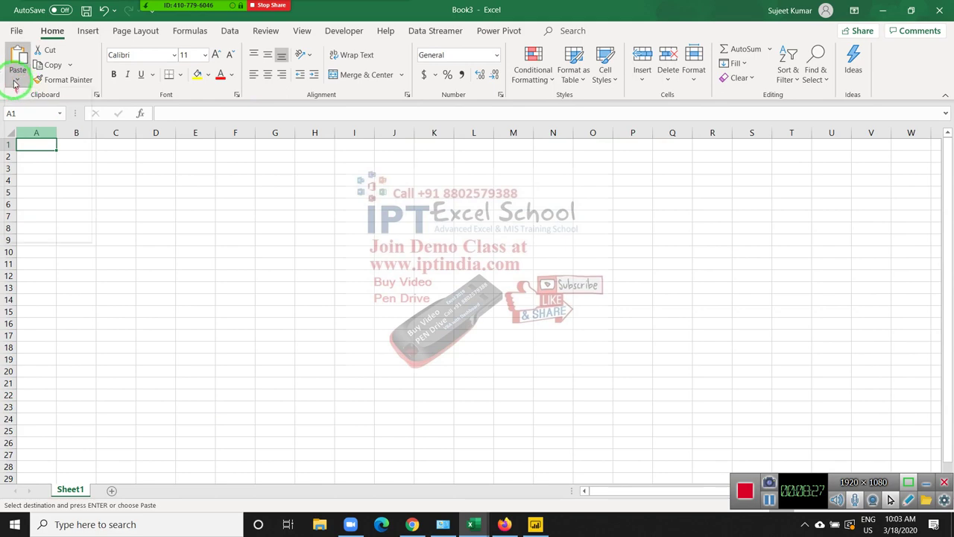
left_click(15, 81)
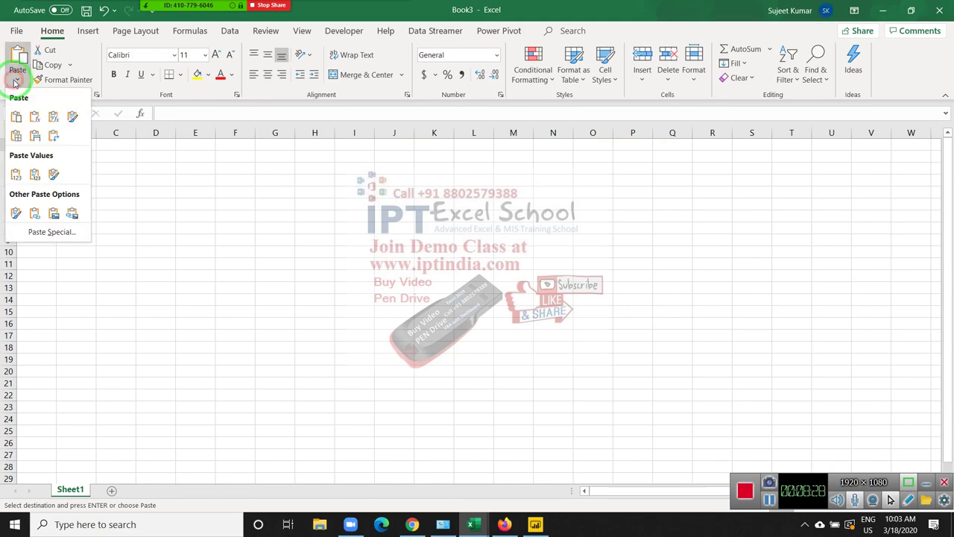
Paste the copied sales table into Book3 as plain values.
left_click(15, 117)
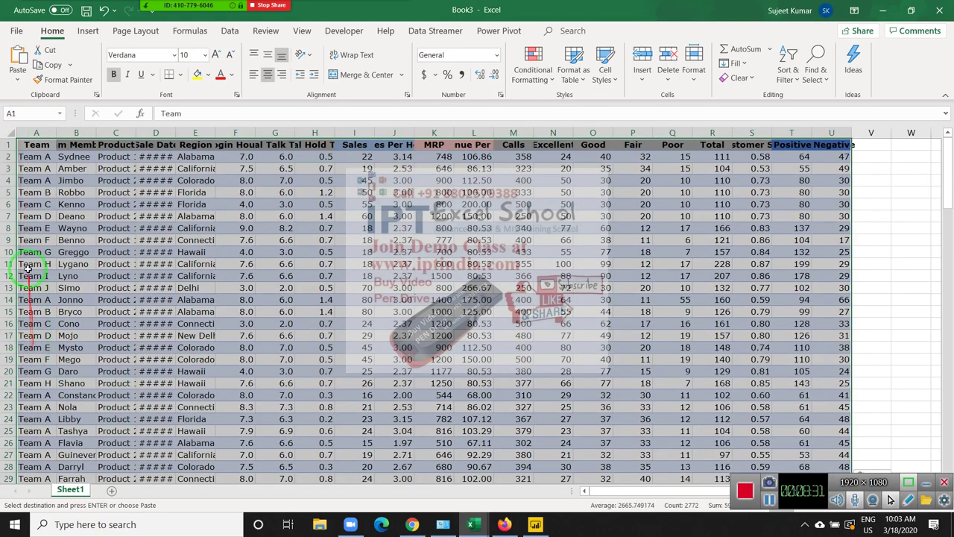
key("ctrl+z")
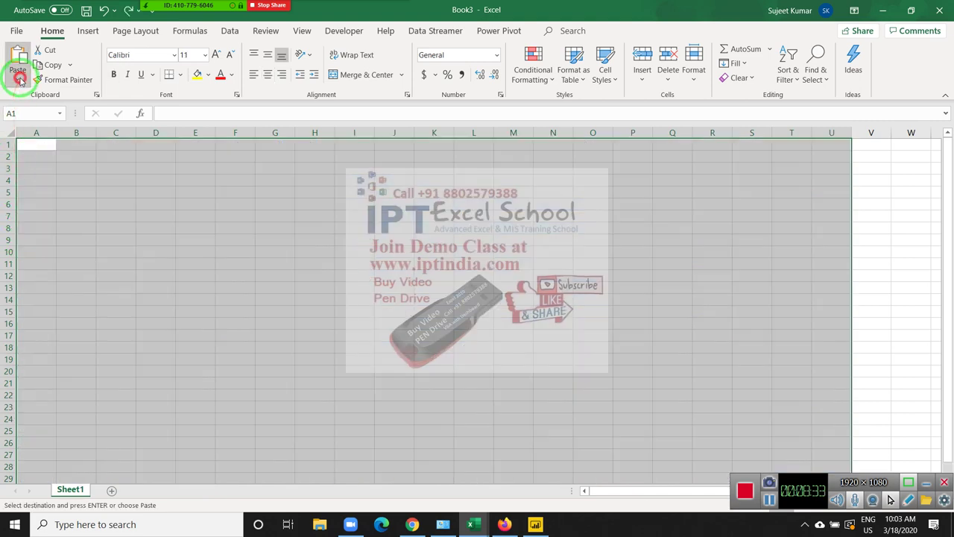
left_click(16, 79)
left_click(16, 174)
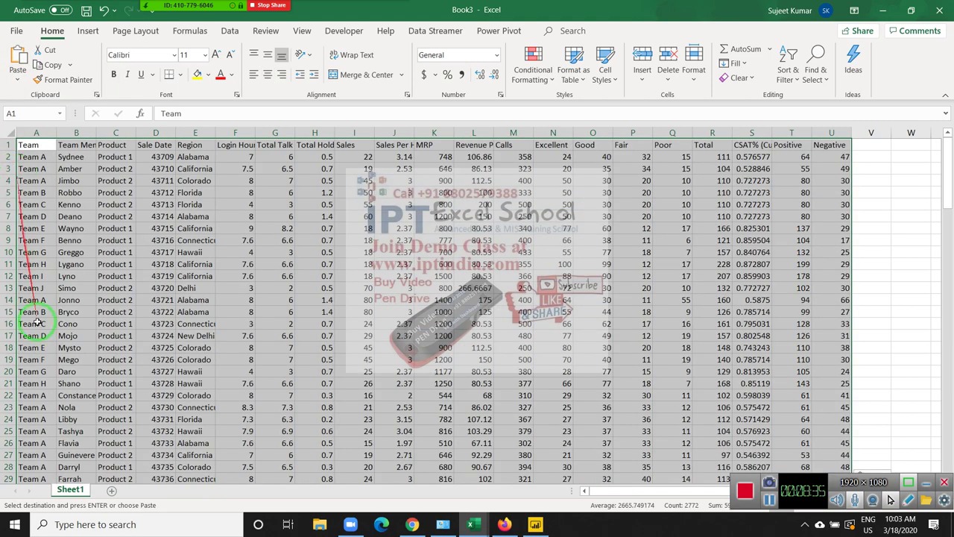
Rename the Sheet1 tab to Data.
left_click(87, 489)
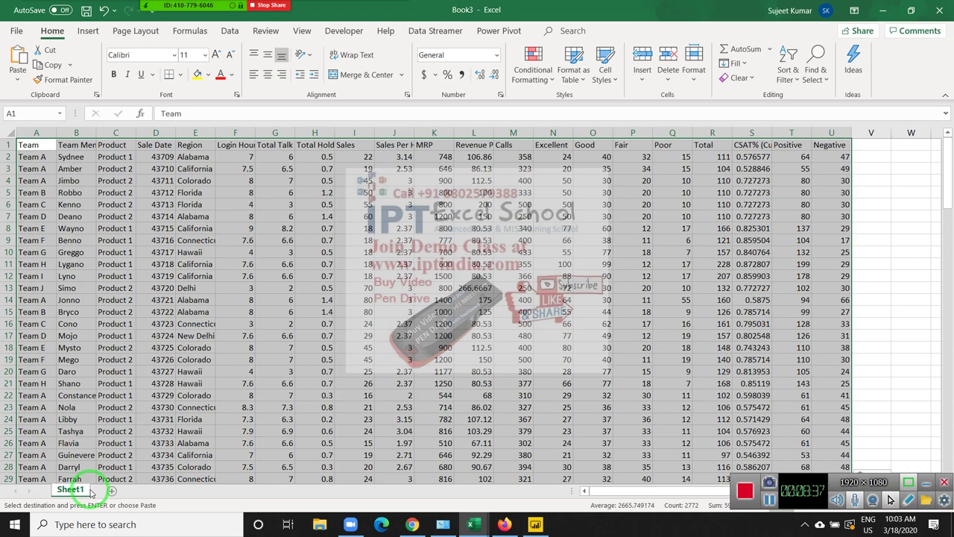
double_click(71, 489)
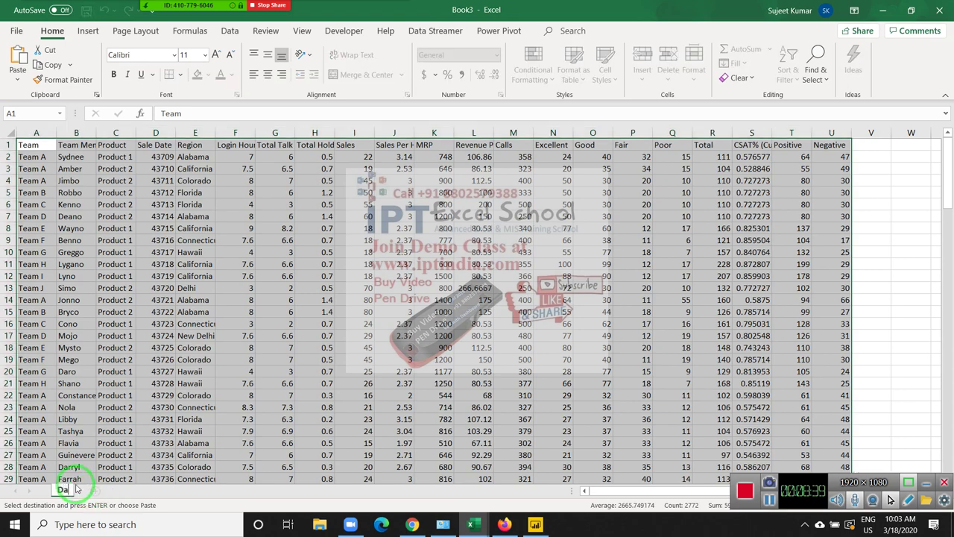
left_click(227, 335)
Save Book3 in Documents as an XML Spreadsheet 2003 file named 'Data'.
left_click(16, 30)
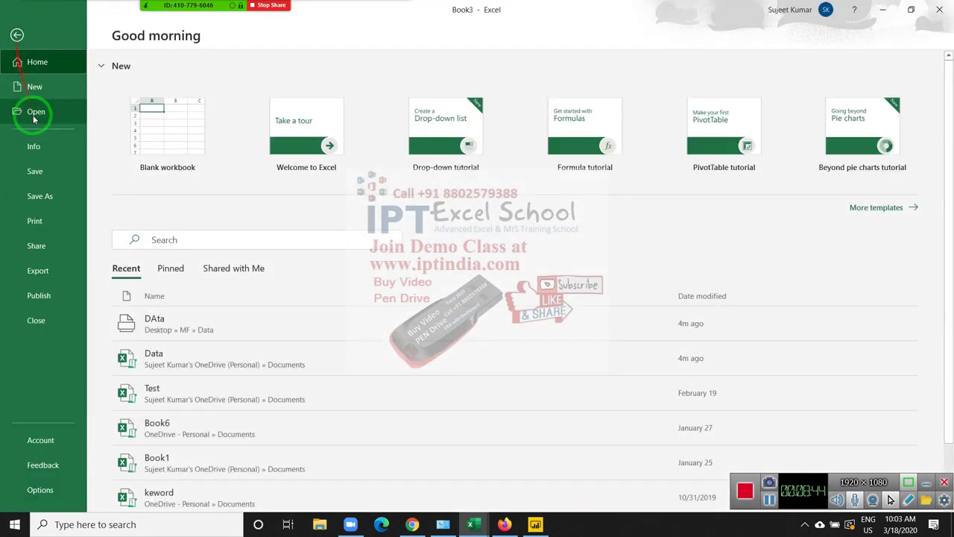
left_click(49, 195)
left_click(142, 252)
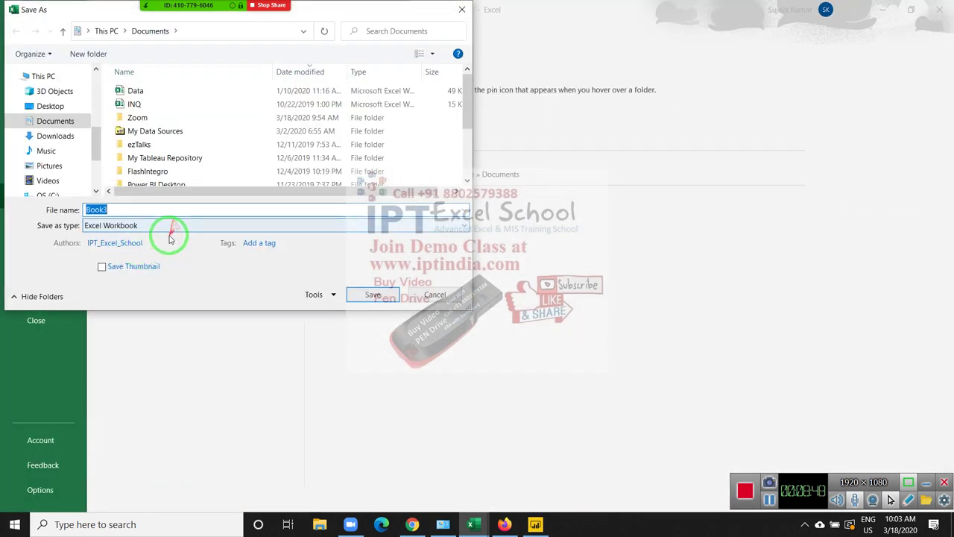
left_click(170, 225)
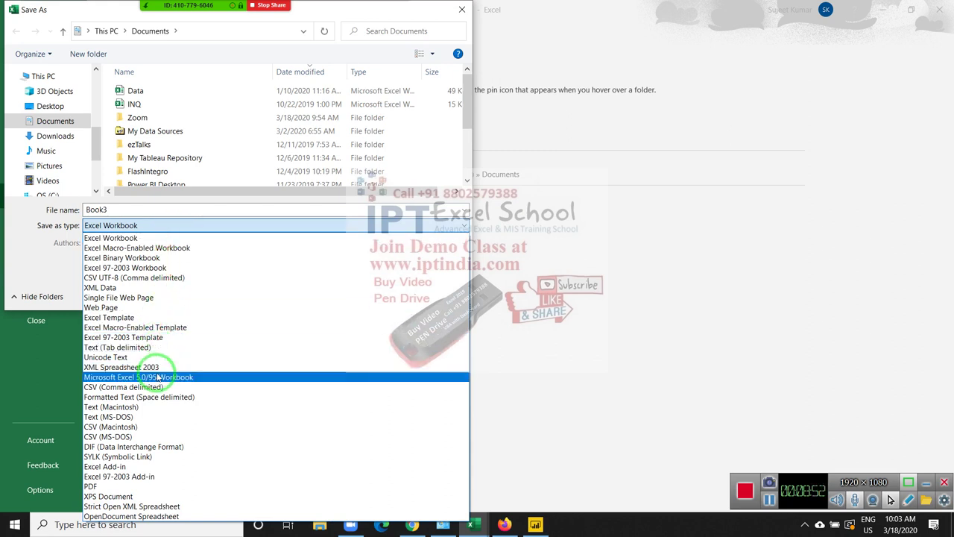
left_click(156, 366)
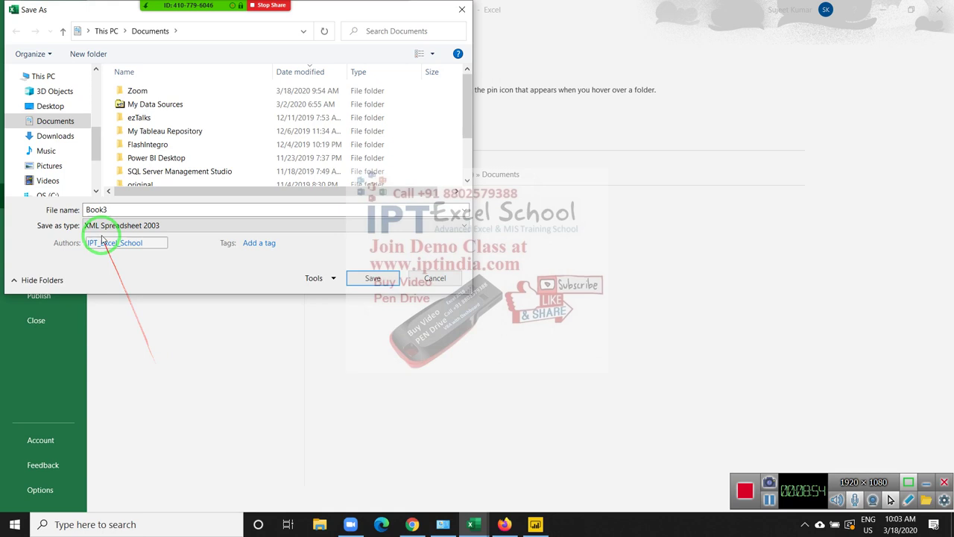
double_click(99, 210)
type("Day")
key("BackSpace")
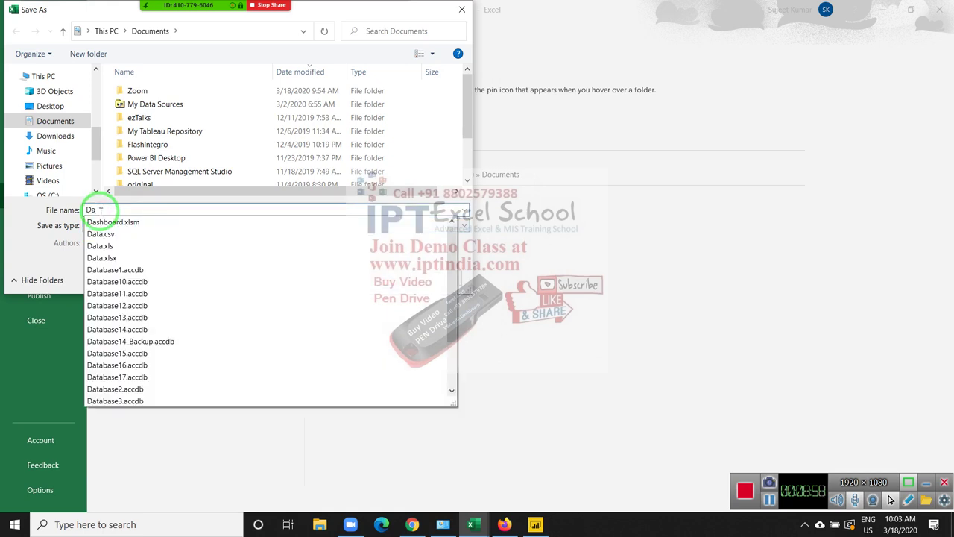
type("ta")
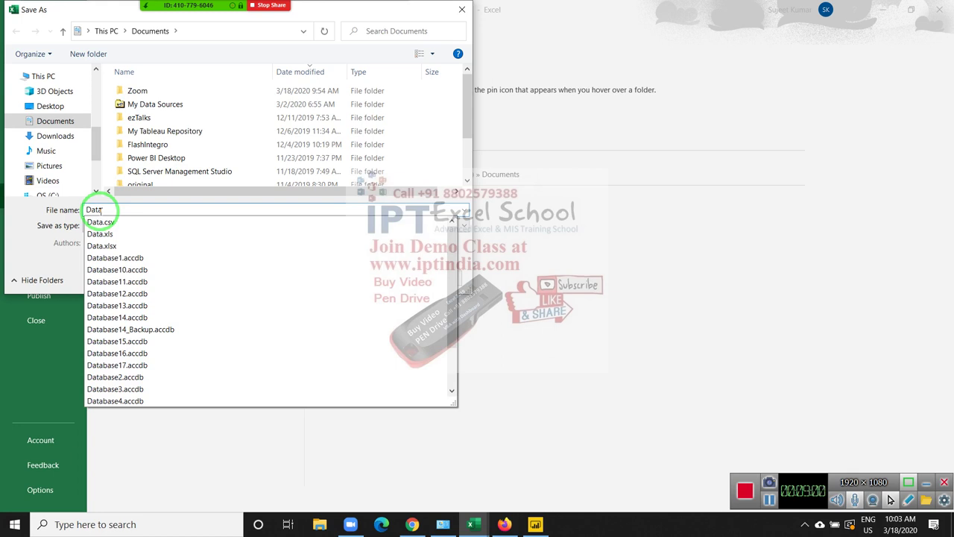
left_click(13, 227)
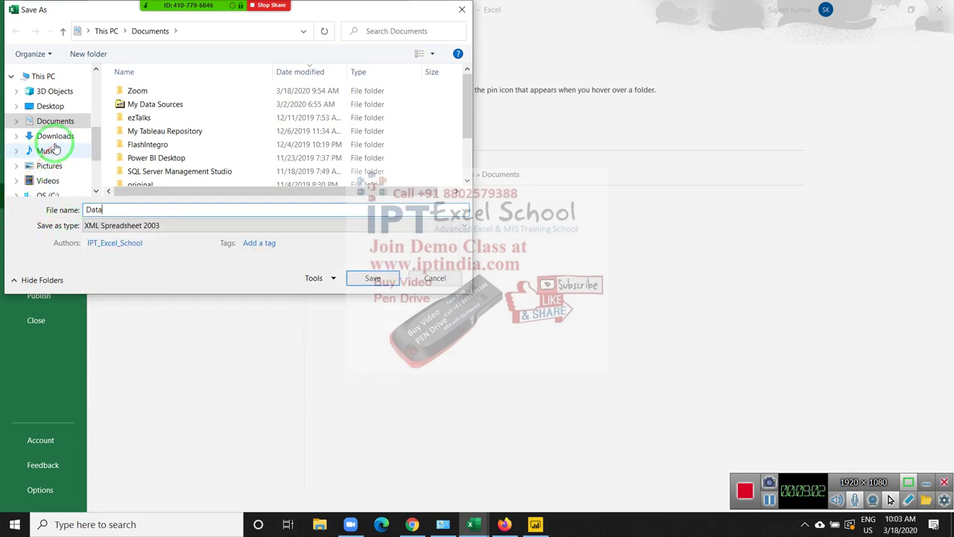
scroll(196, 179, "down", 2)
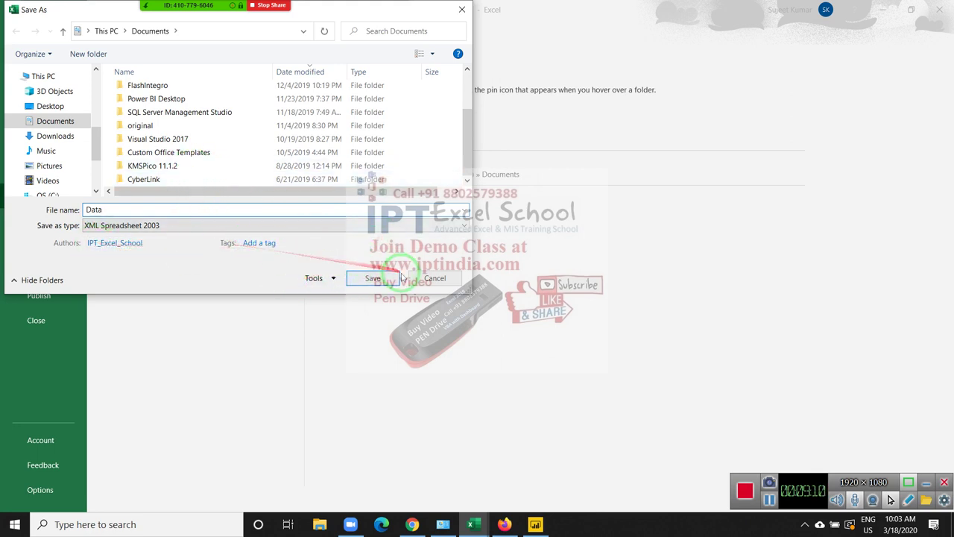
left_click(391, 282)
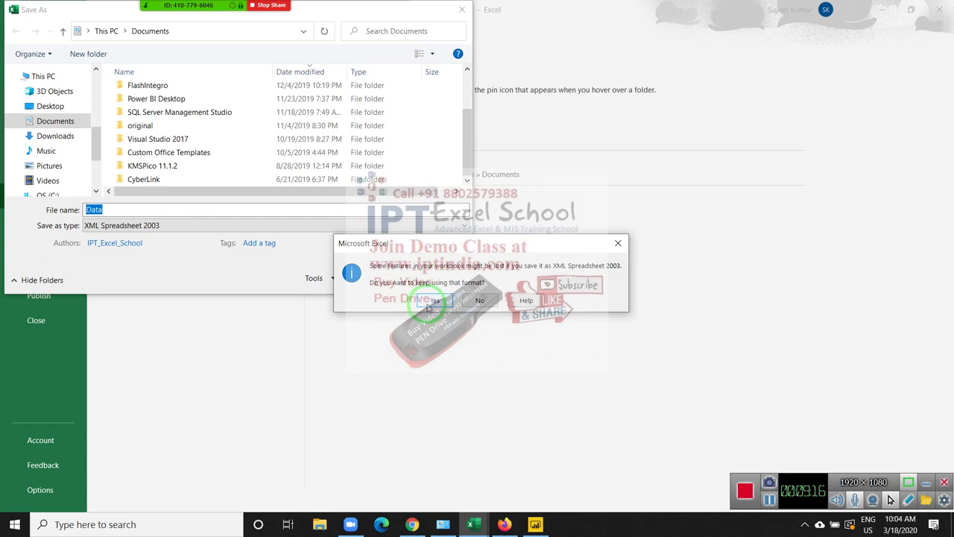
After the same-name error, save as XML Spreadsheet 2003 'Pdata' instead, then close it.
left_click(434, 301)
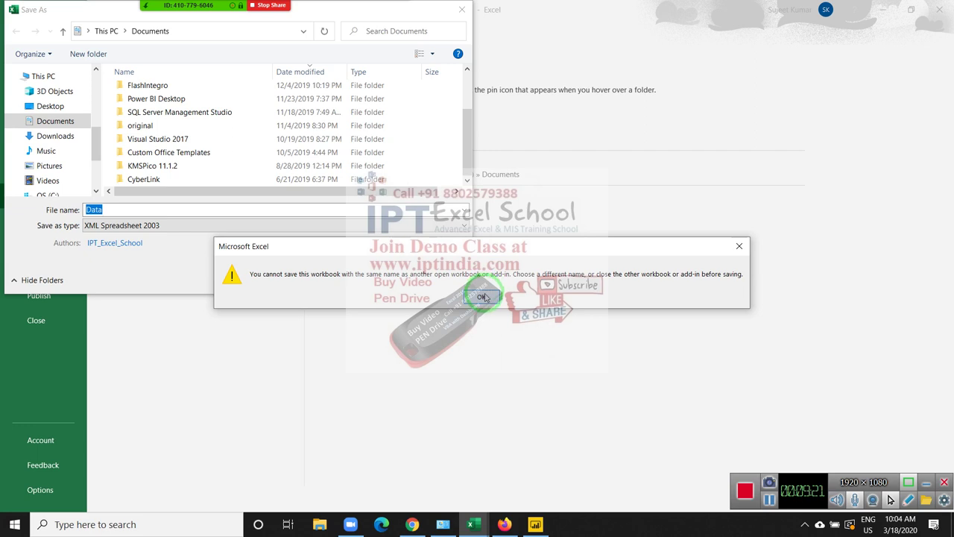
left_click(483, 297)
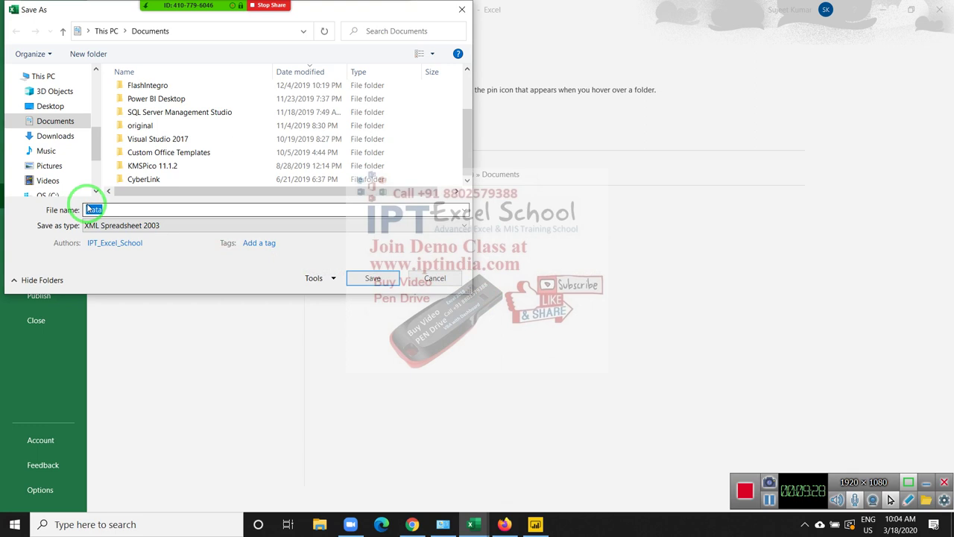
left_click(107, 209)
type("P")
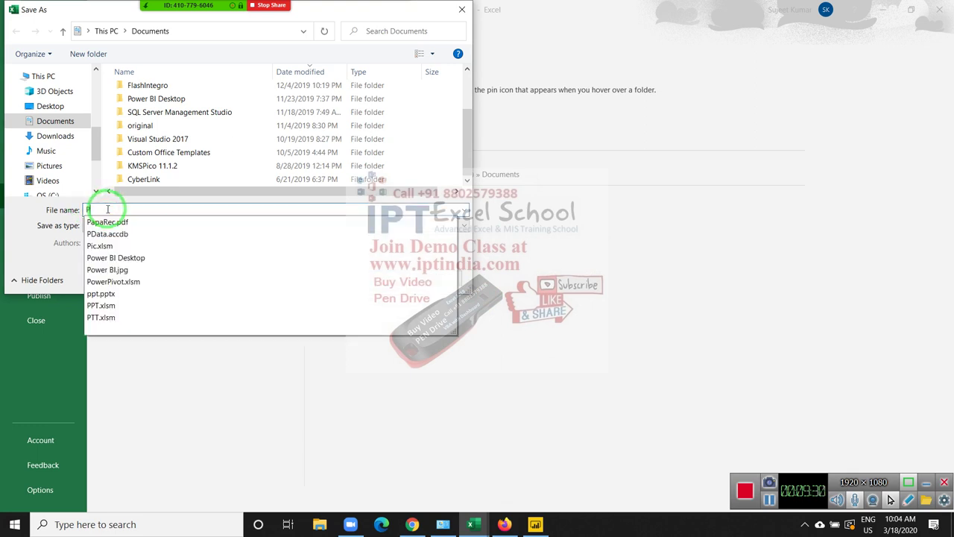
type("data")
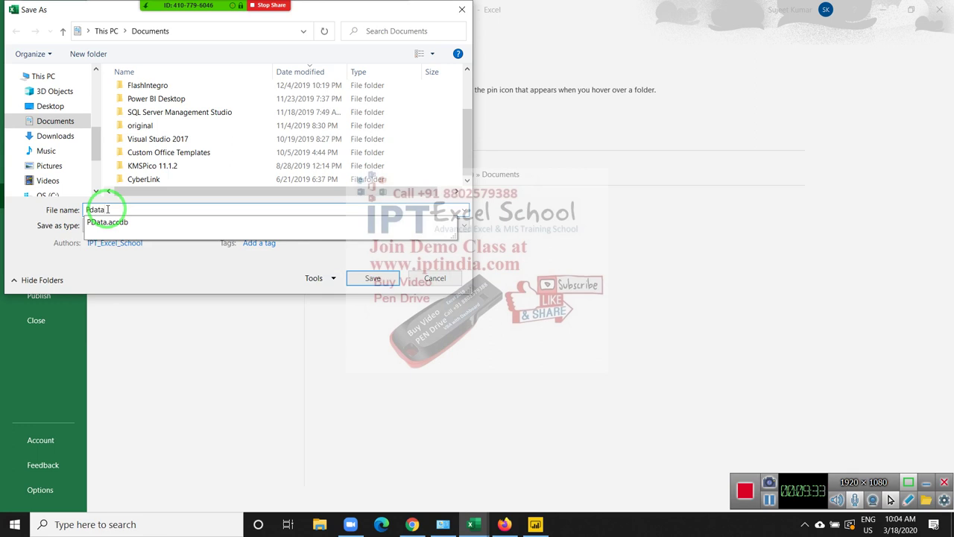
left_click(196, 272)
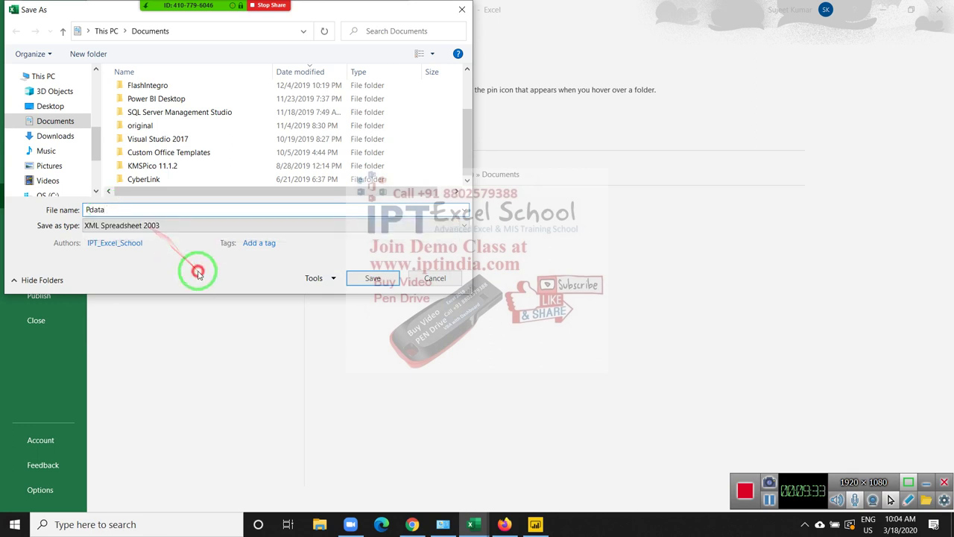
left_click(372, 278)
left_click(438, 300)
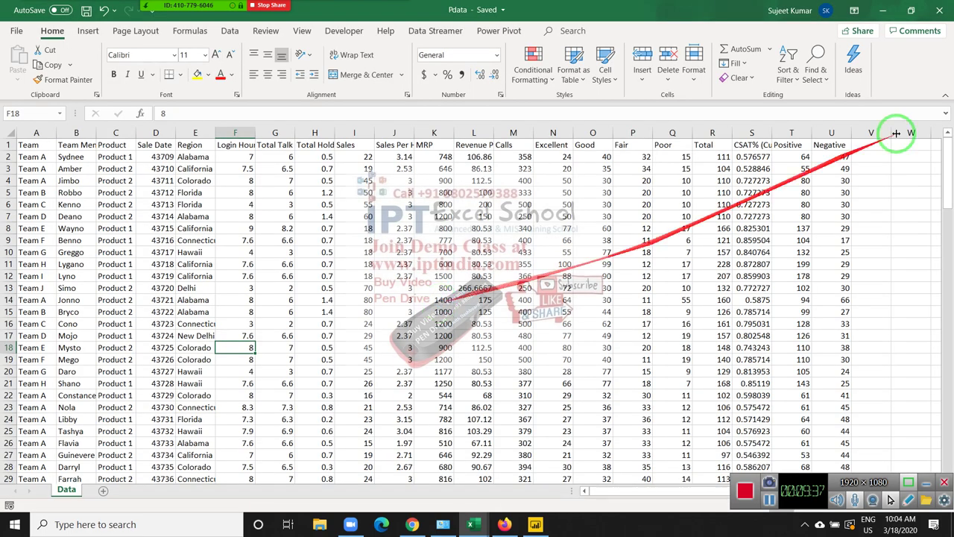
left_click(939, 15)
Cancel the earlier Navigator preview in Power BI Desktop.
left_click(535, 524)
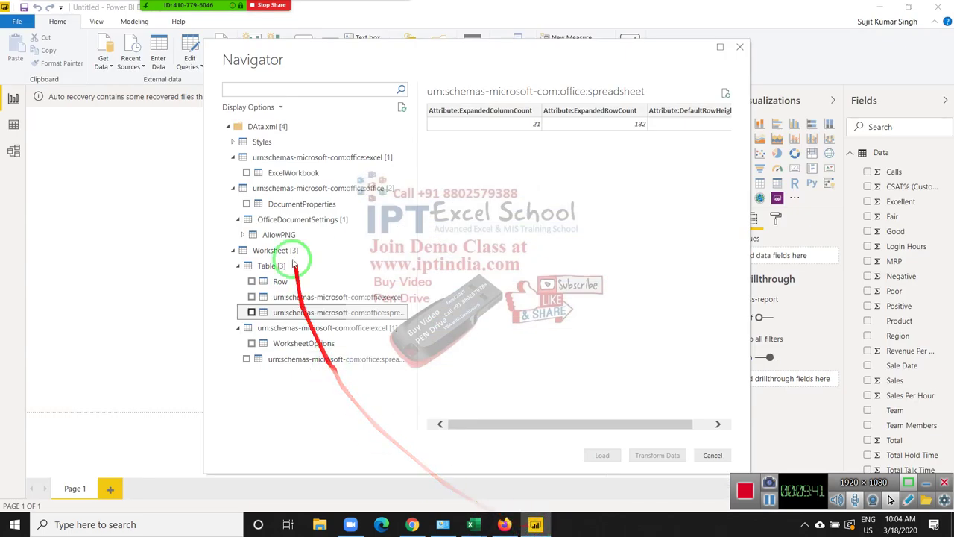
left_click(711, 457)
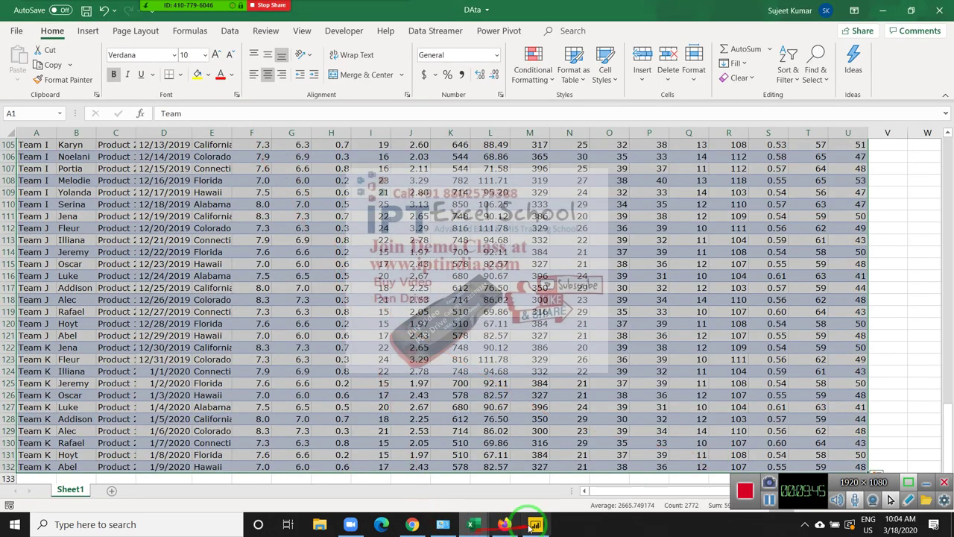
left_click(533, 524)
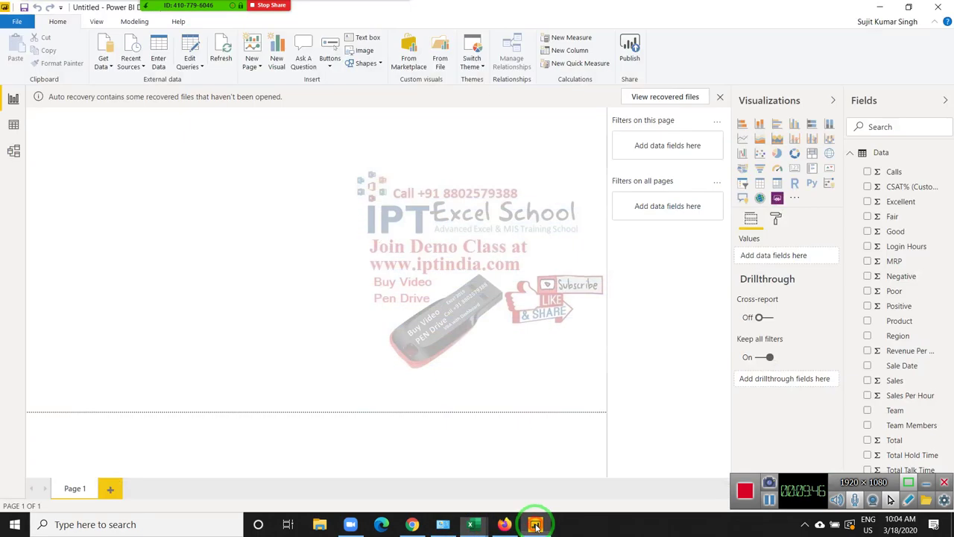
Connect to the XML file Pdata from the Documents folder.
left_click(105, 71)
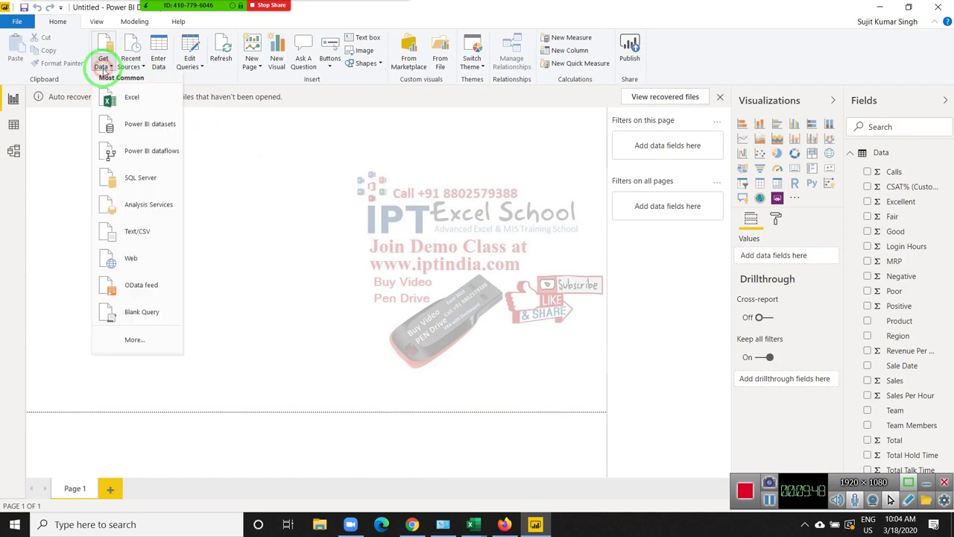
left_click(134, 340)
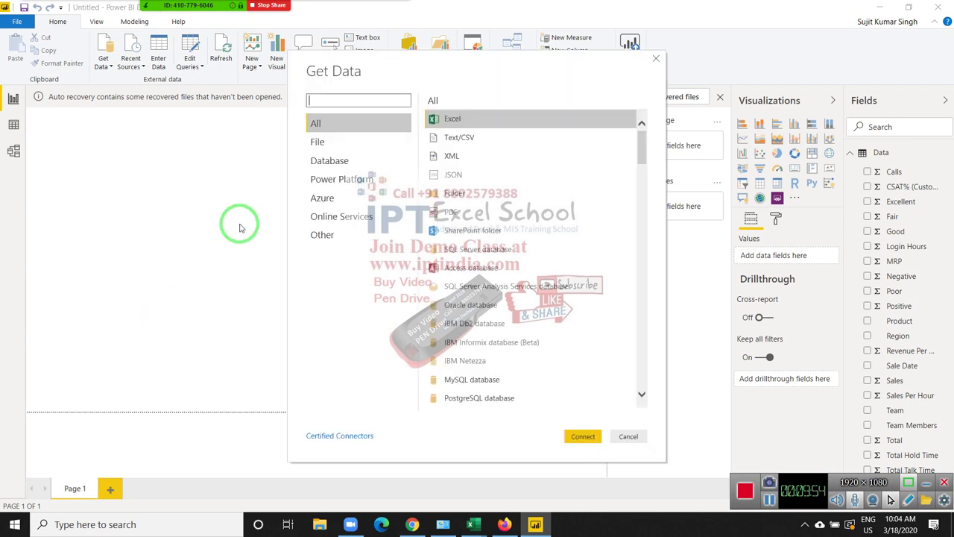
left_click(441, 158)
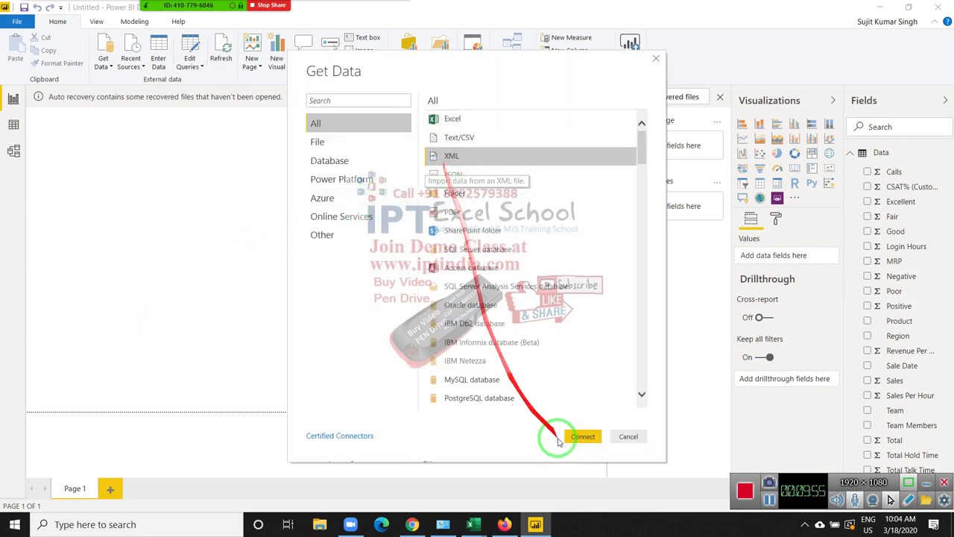
left_click(583, 435)
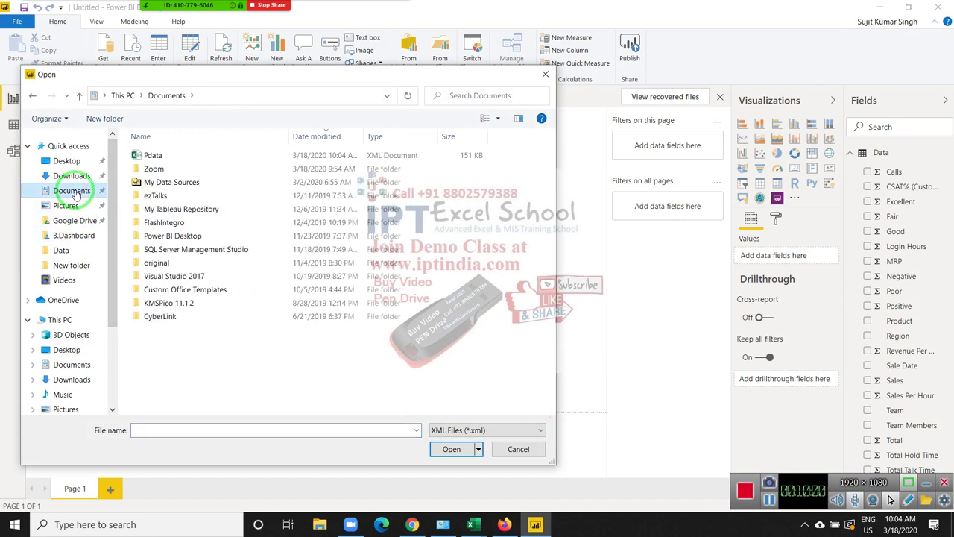
left_click(157, 156)
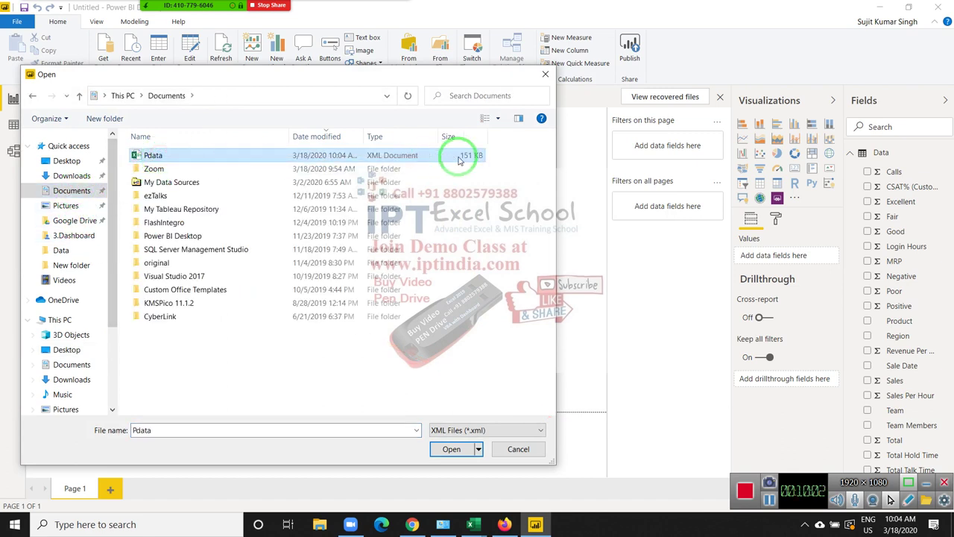
left_click(452, 449)
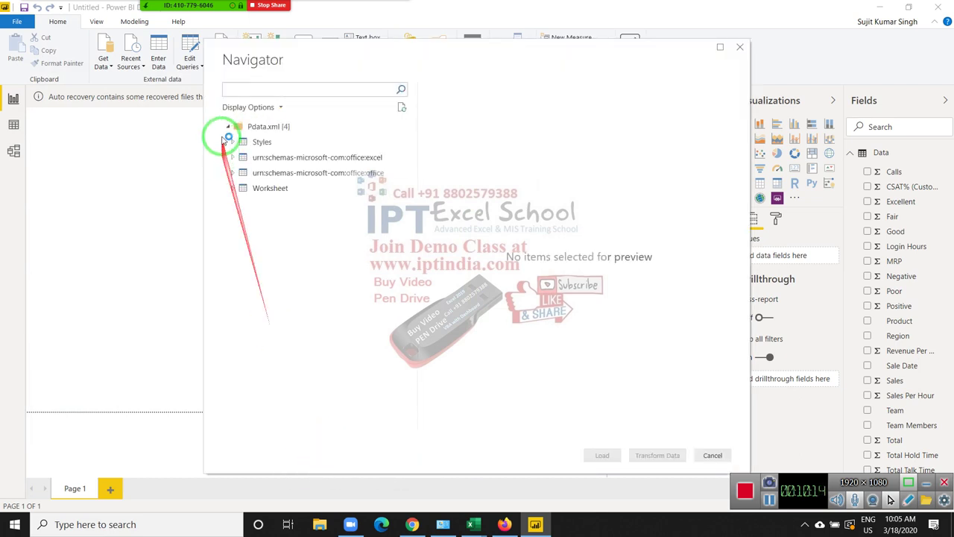
Preview the Row, schema and WorksheetOptions tables under Pdata's Worksheet node.
left_click(232, 188)
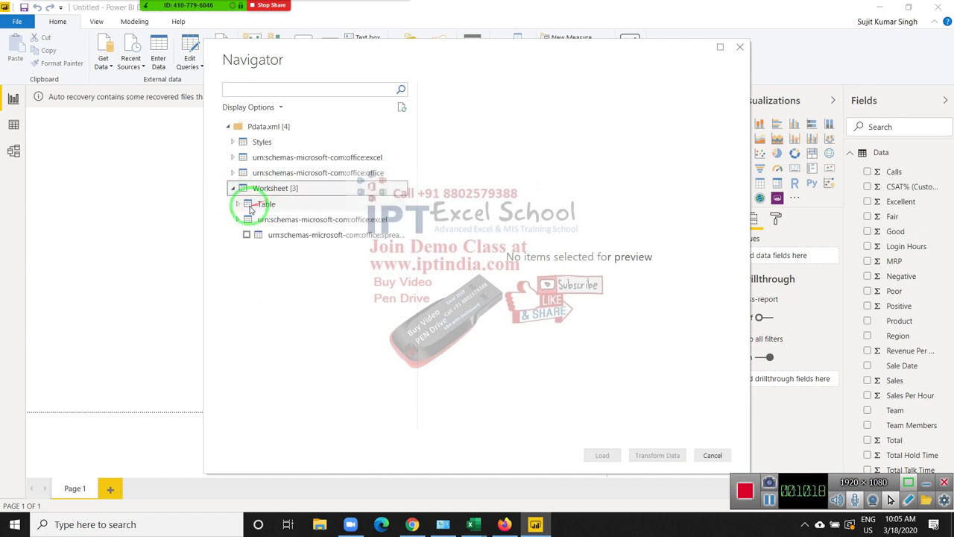
left_click(238, 204)
left_click(268, 220)
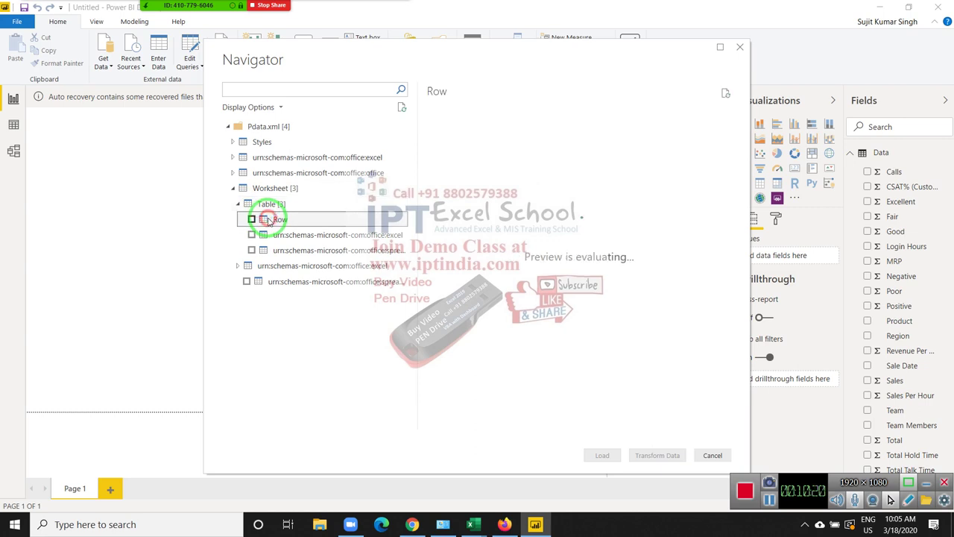
left_click(277, 236)
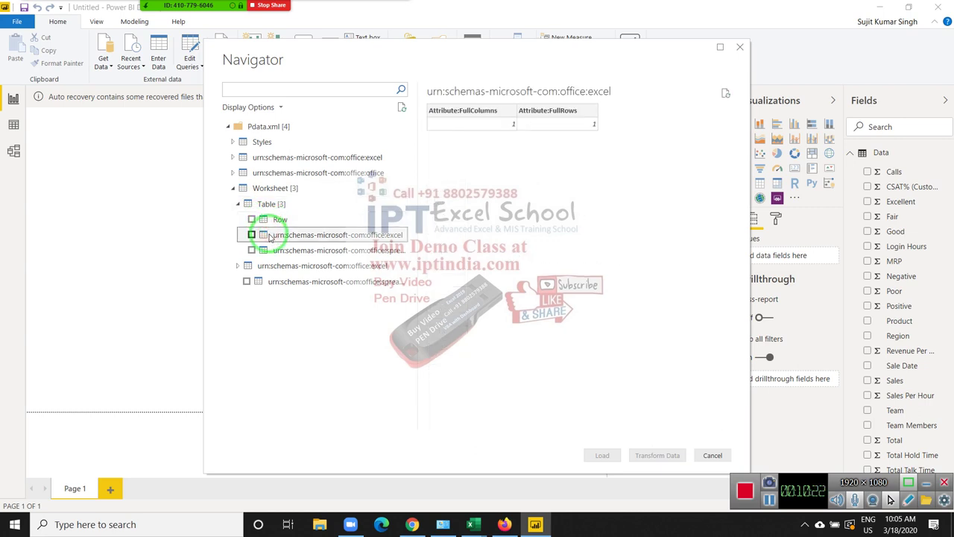
left_click(279, 251)
left_click(285, 271)
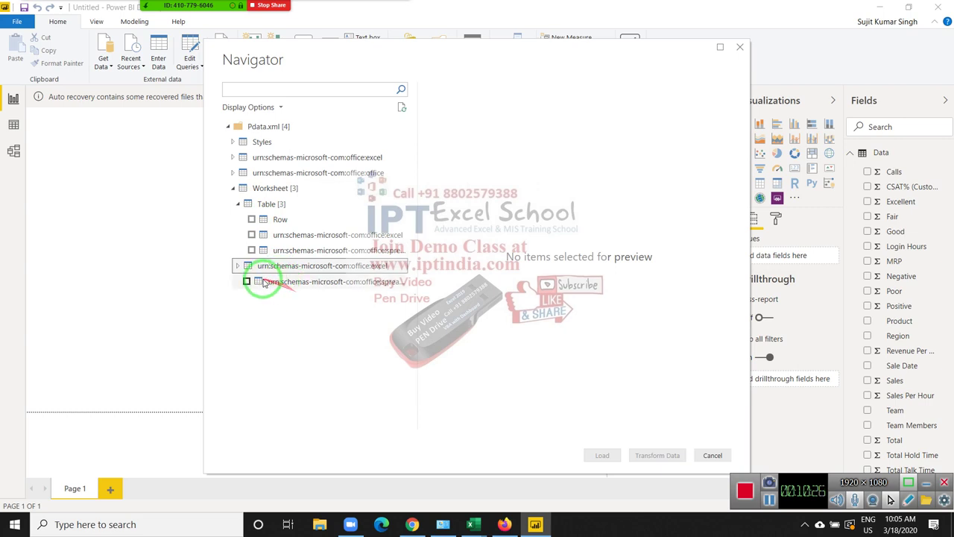
left_click(238, 267)
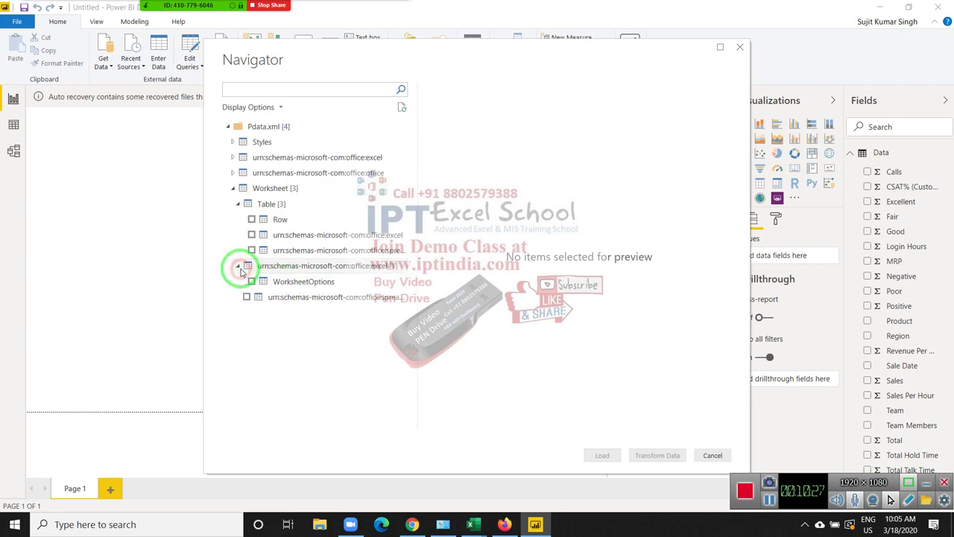
left_click(276, 287)
left_click(280, 298)
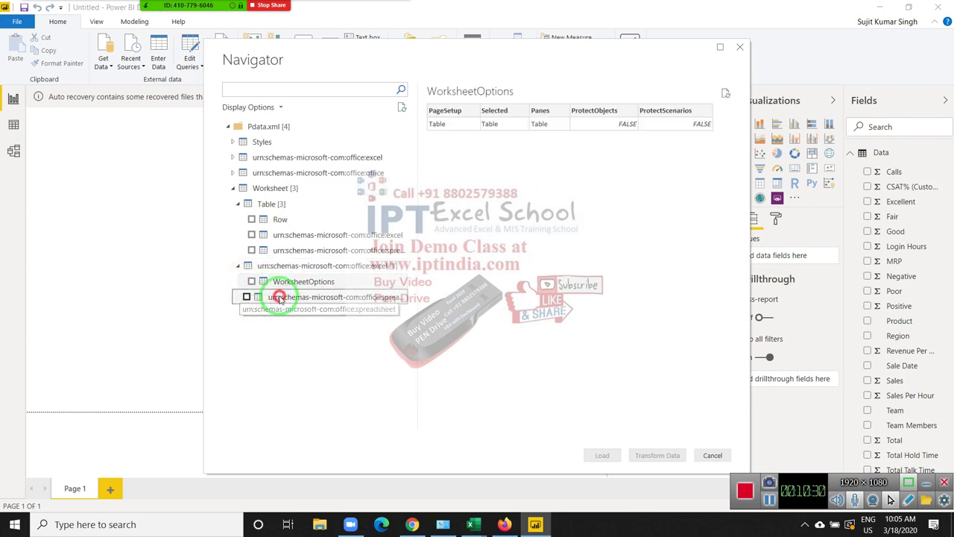
Preview the Styles, ExcelWorkbook and DocumentProperties nodes, then cancel the Navigator without loading.
left_click(232, 142)
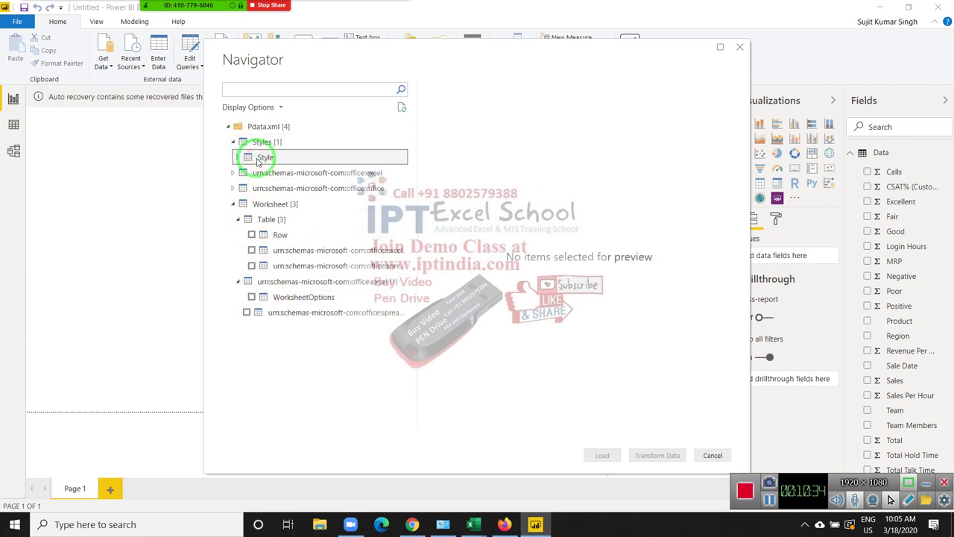
left_click(266, 175)
left_click(233, 172)
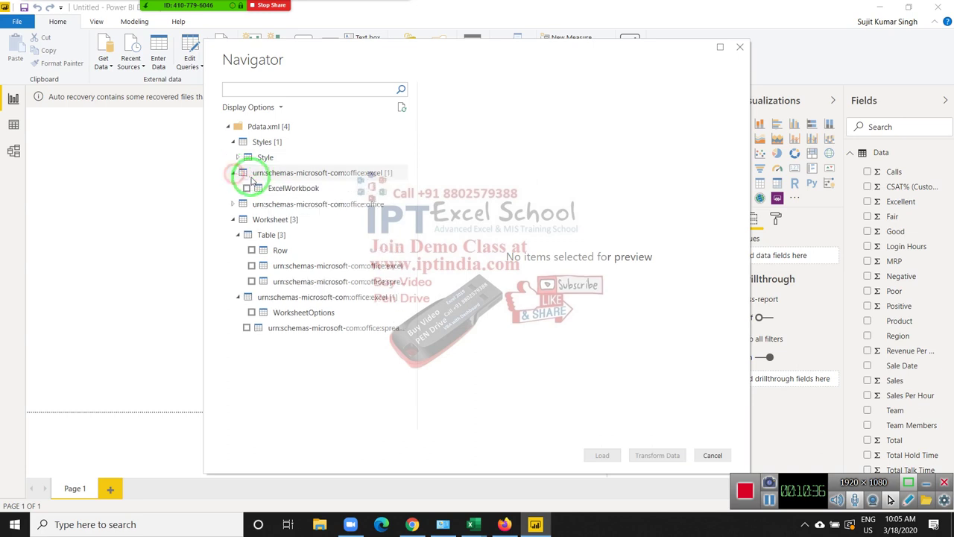
left_click(266, 189)
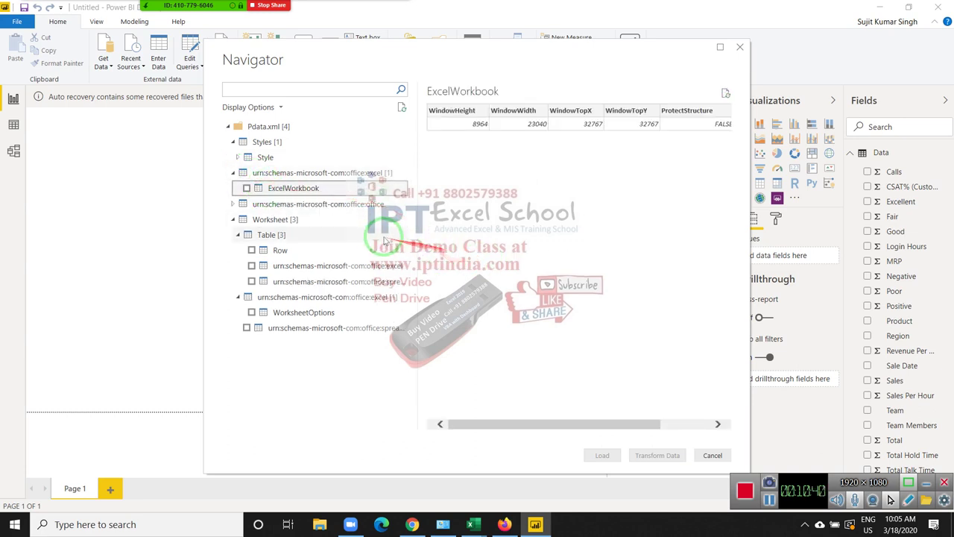
left_click(232, 204)
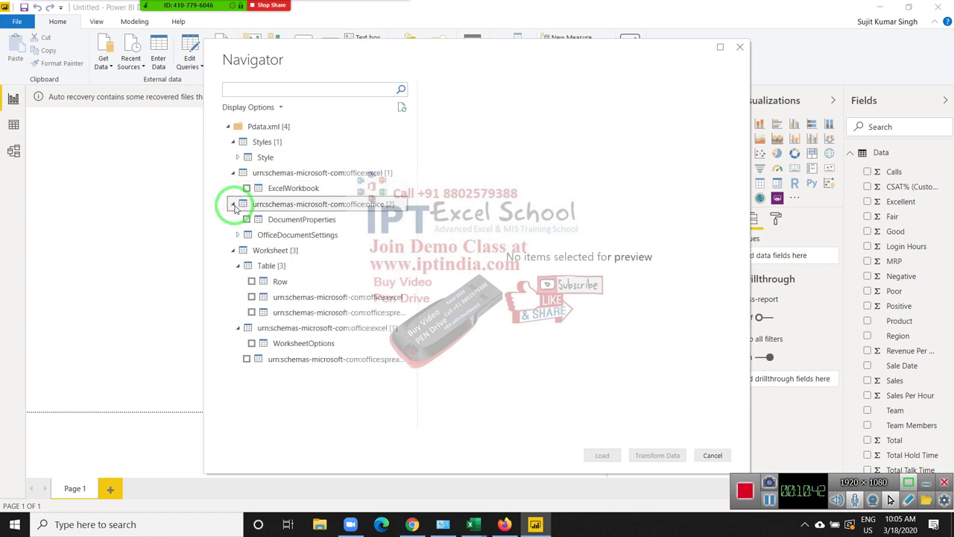
left_click(266, 222)
left_click(262, 235)
left_click(238, 234)
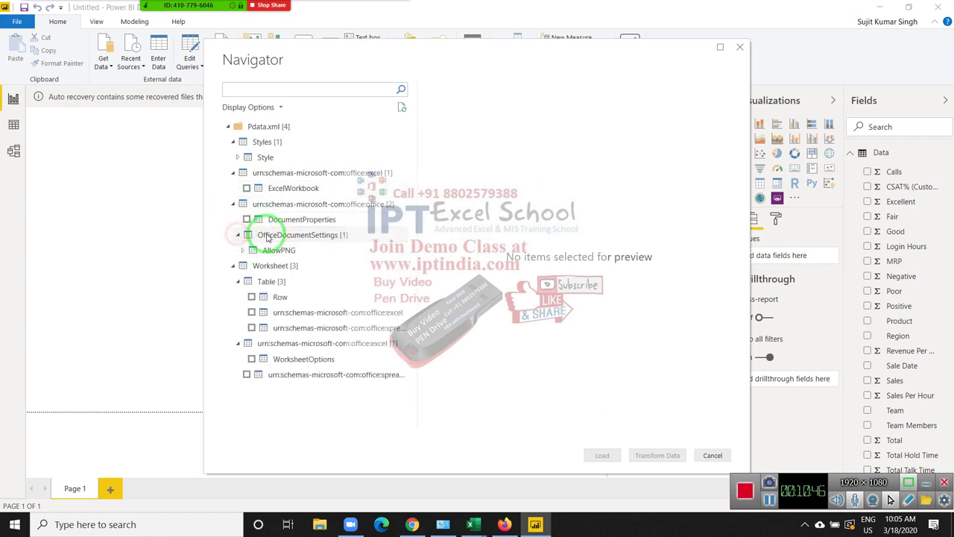
left_click(713, 455)
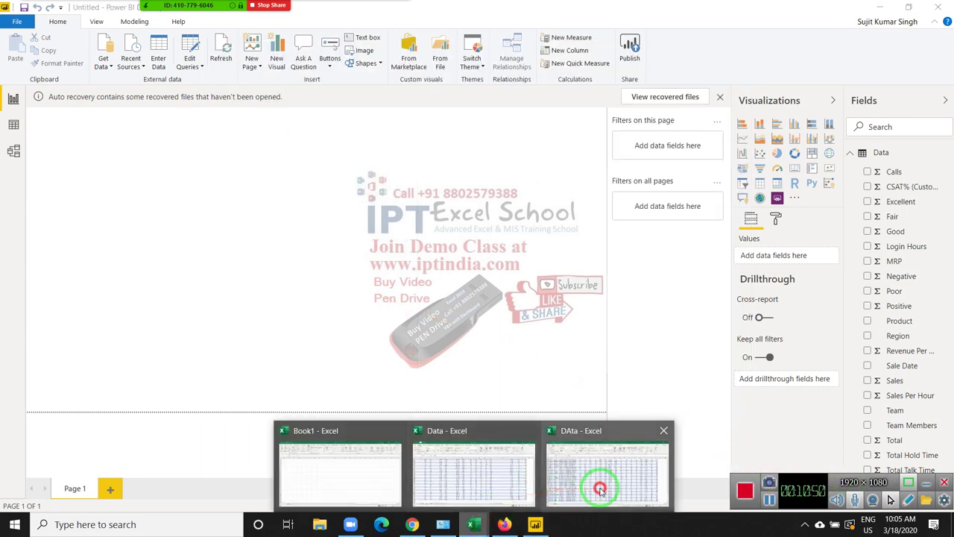
Close the DAta workbook in Excel without saving changes.
mouse_move(470, 524)
left_click(602, 485)
left_click(938, 9)
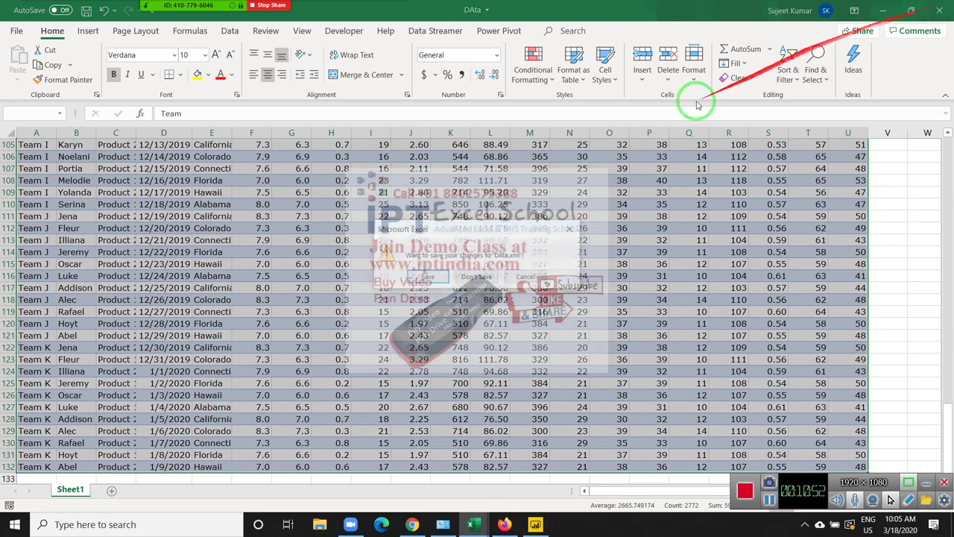
left_click(477, 277)
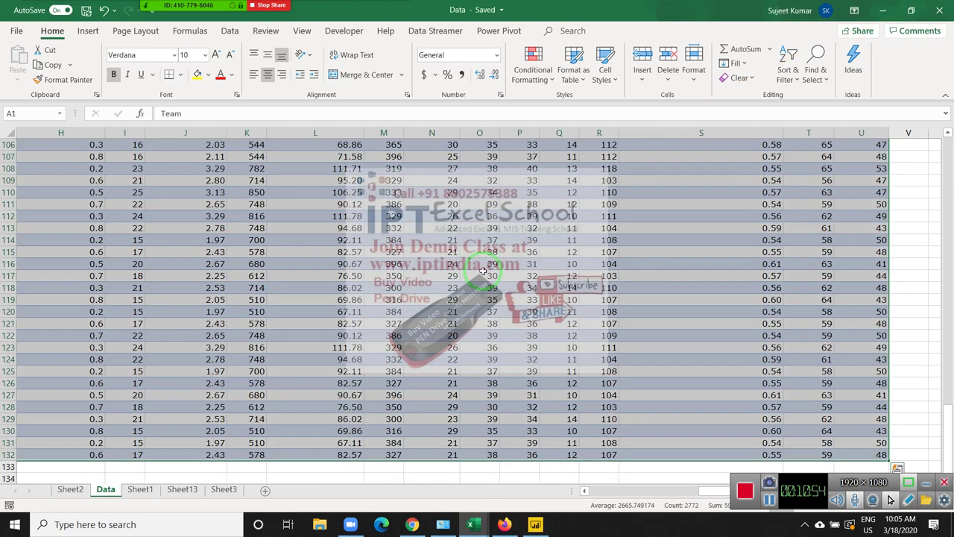
Close the Data workbook and import Pdata.xml from Documents into blank Book1 via From XML.
left_click(940, 9)
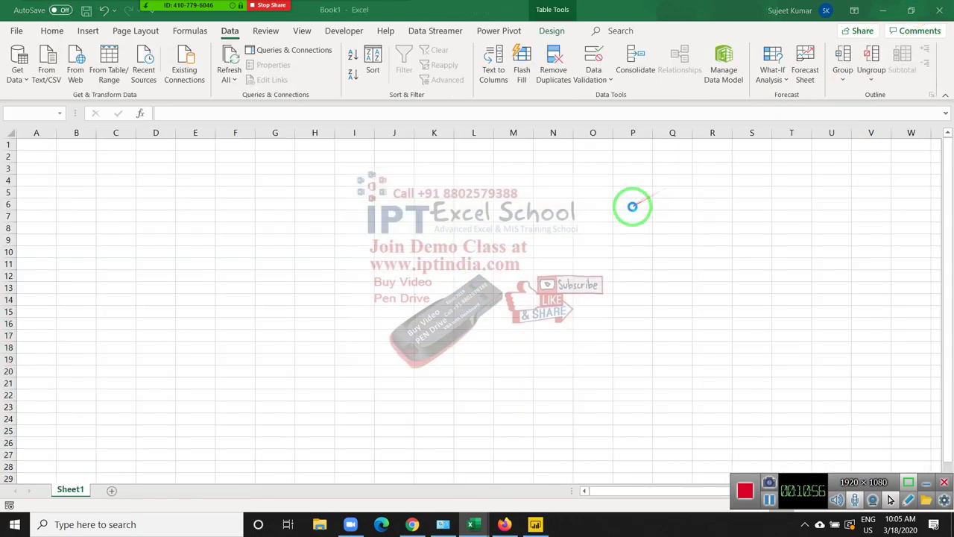
left_click(32, 141)
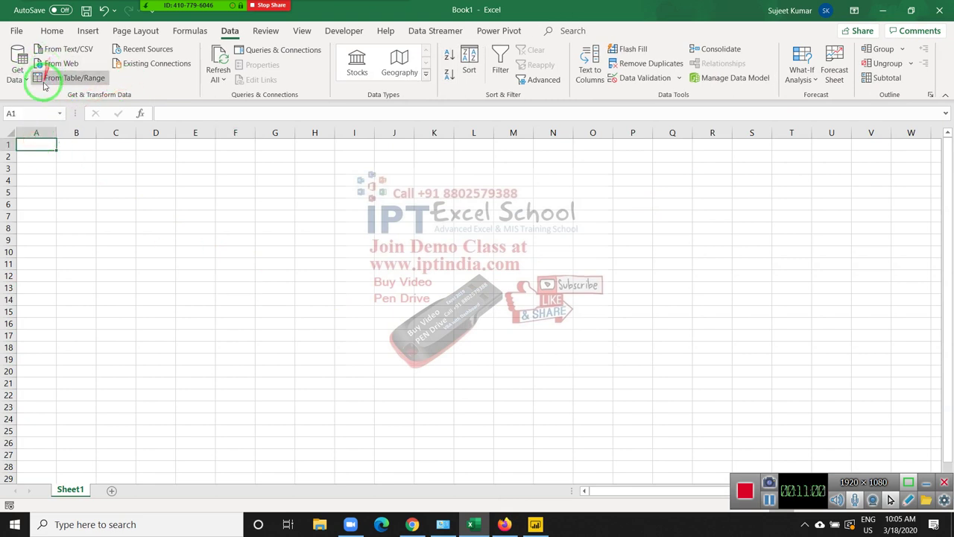
left_click(19, 75)
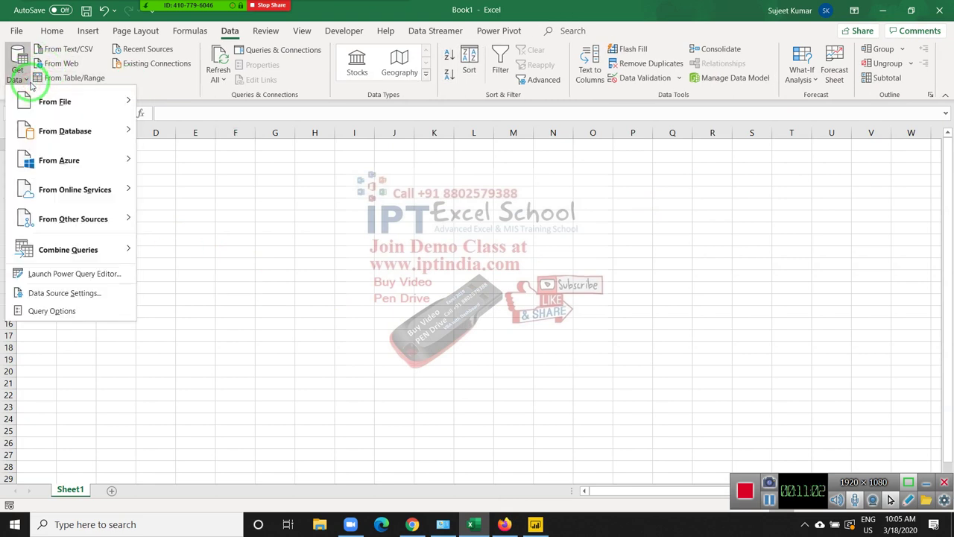
mouse_move(55, 101)
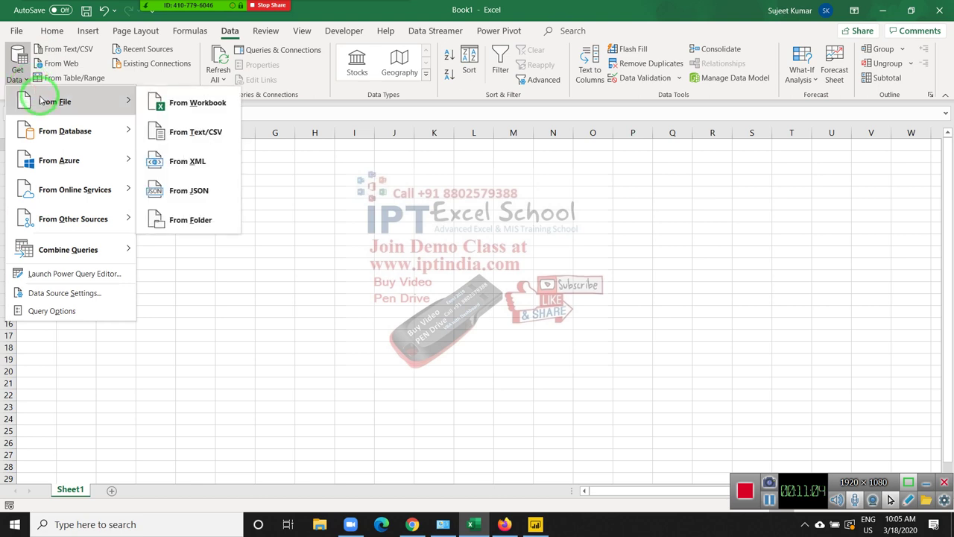
left_click(188, 155)
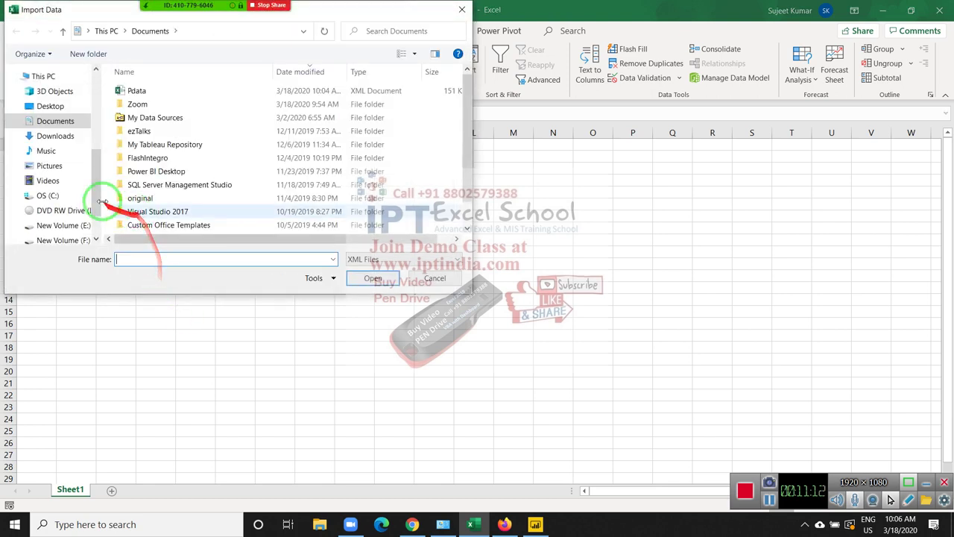
left_click(132, 90)
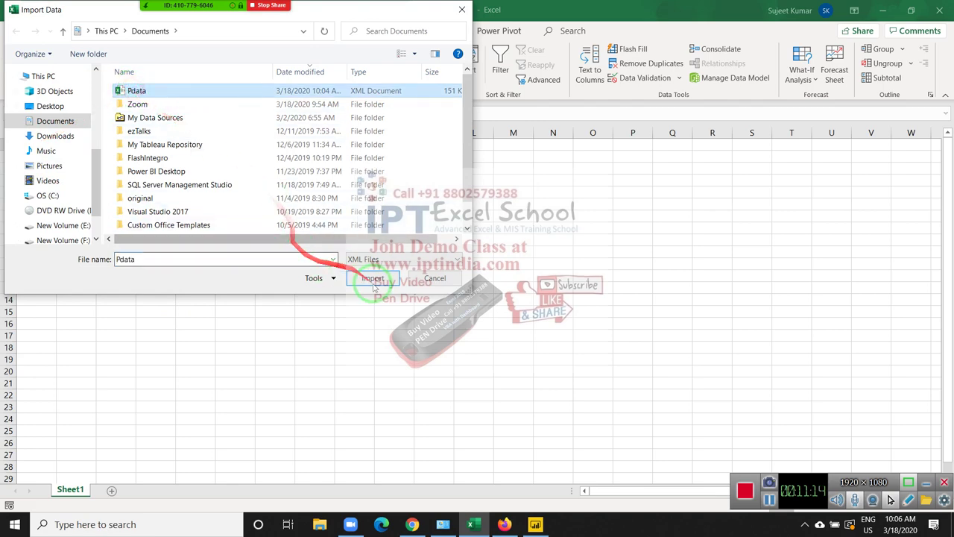
left_click(373, 278)
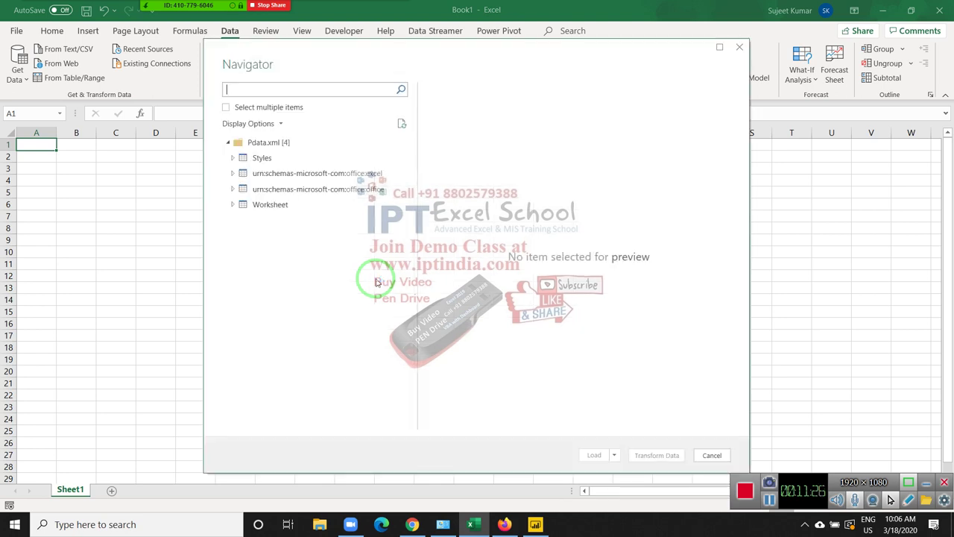
Preview Pdata's ExcelWorkbook, Row and spreadsheet attribute tables, then close the Navigator.
left_click(240, 177)
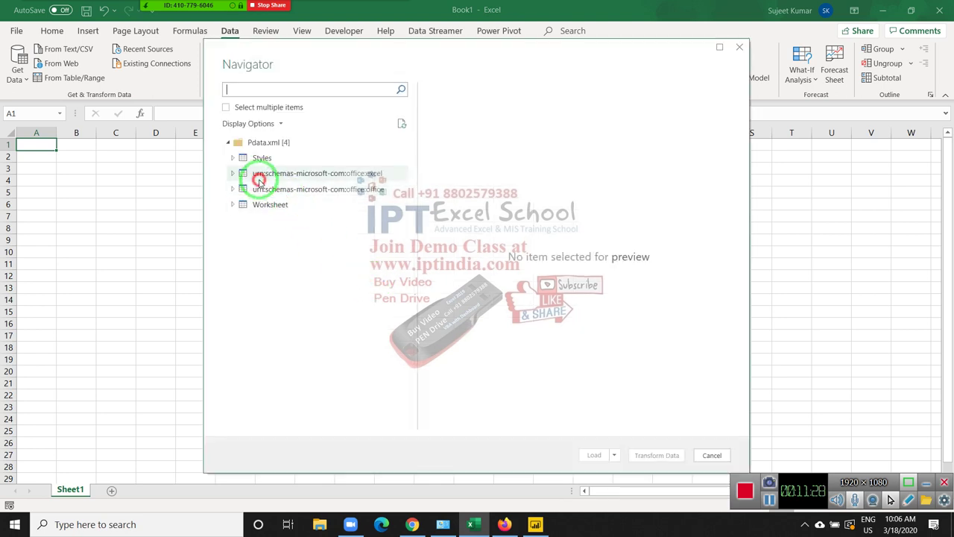
left_click(233, 175)
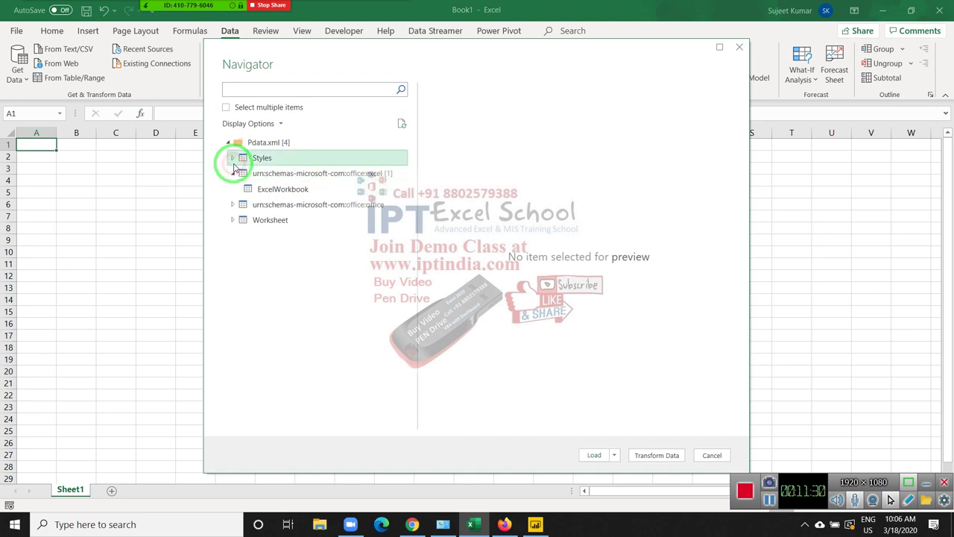
left_click(233, 159)
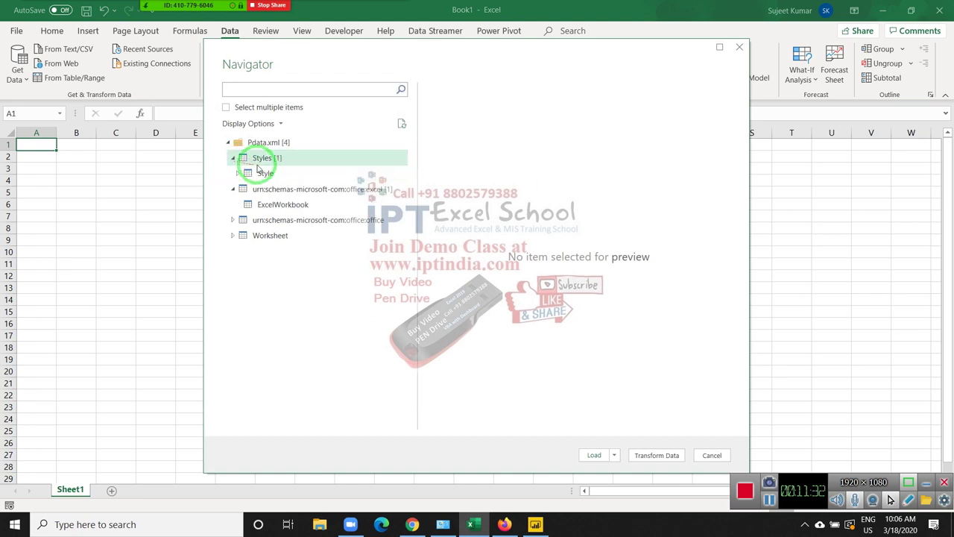
left_click(276, 206)
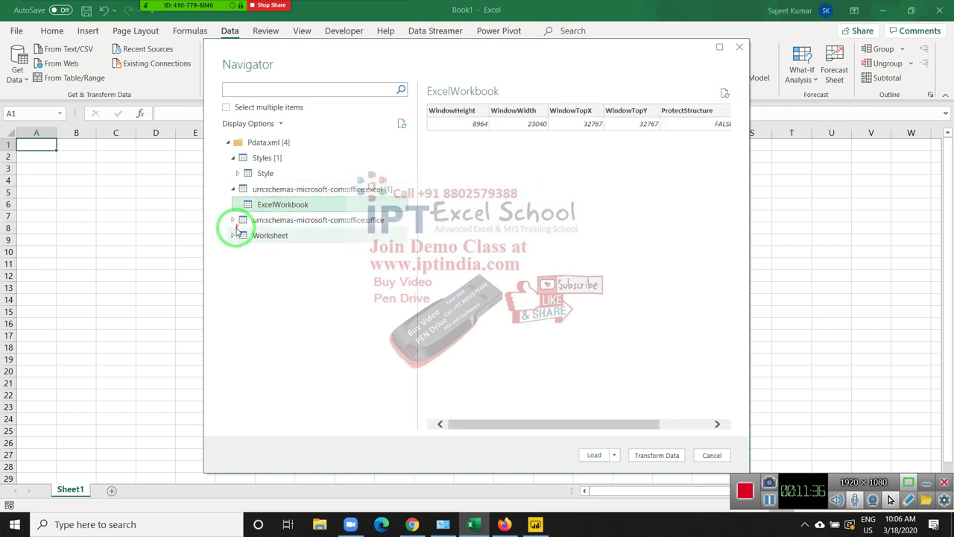
left_click(233, 235)
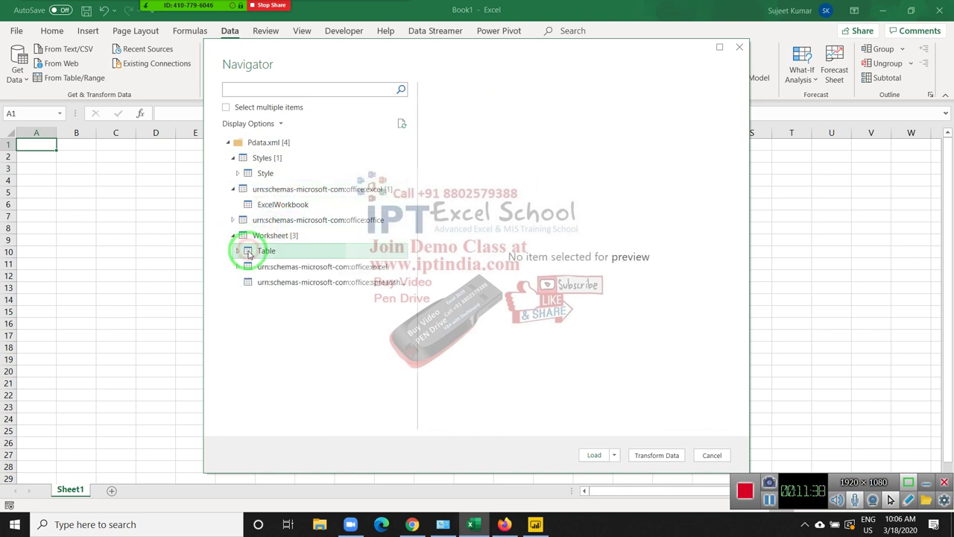
left_click(238, 252)
left_click(261, 251)
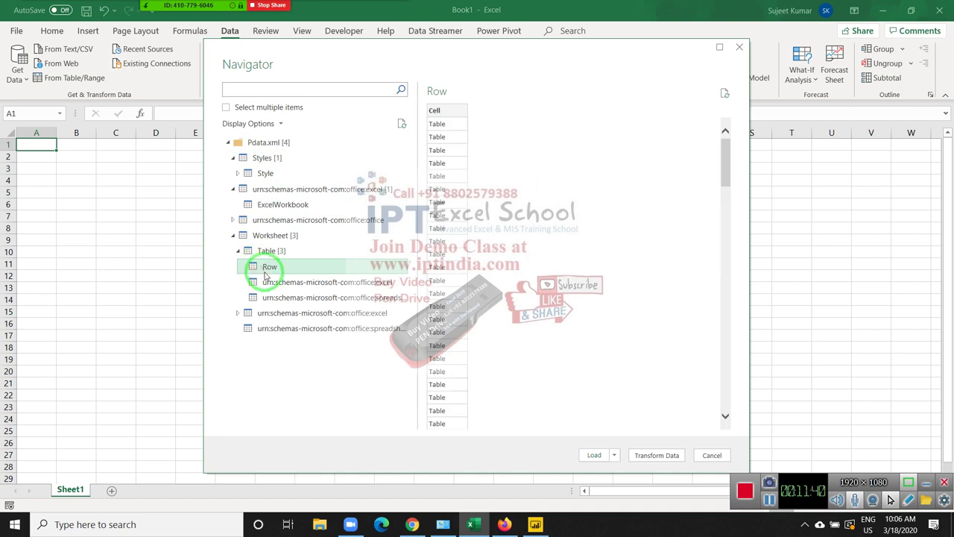
left_click(270, 283)
left_click(272, 297)
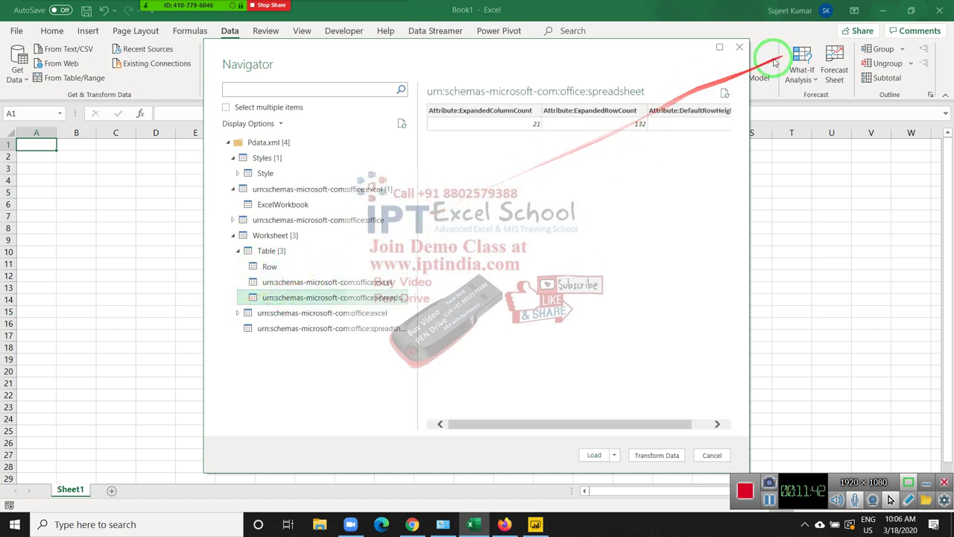
left_click(739, 48)
left_click(717, 48)
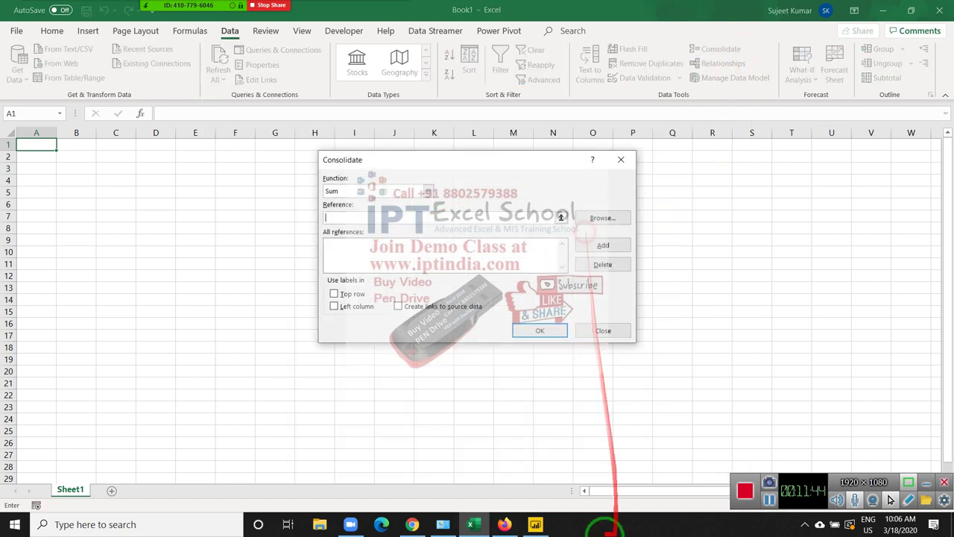
Cancel Firefox's close-2-tabs prompt, check Power BI Desktop, then return to Excel's Book1.
left_click(504, 524)
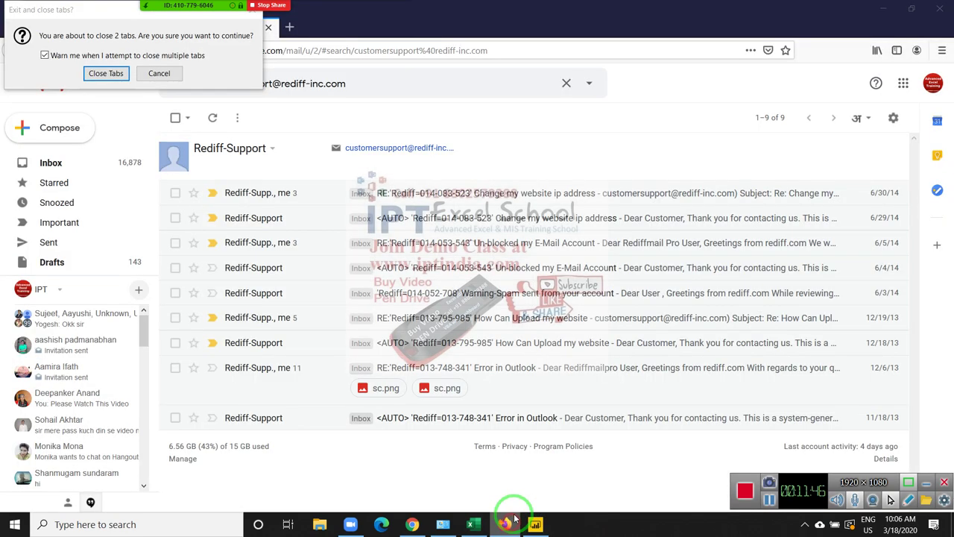
left_click(172, 72)
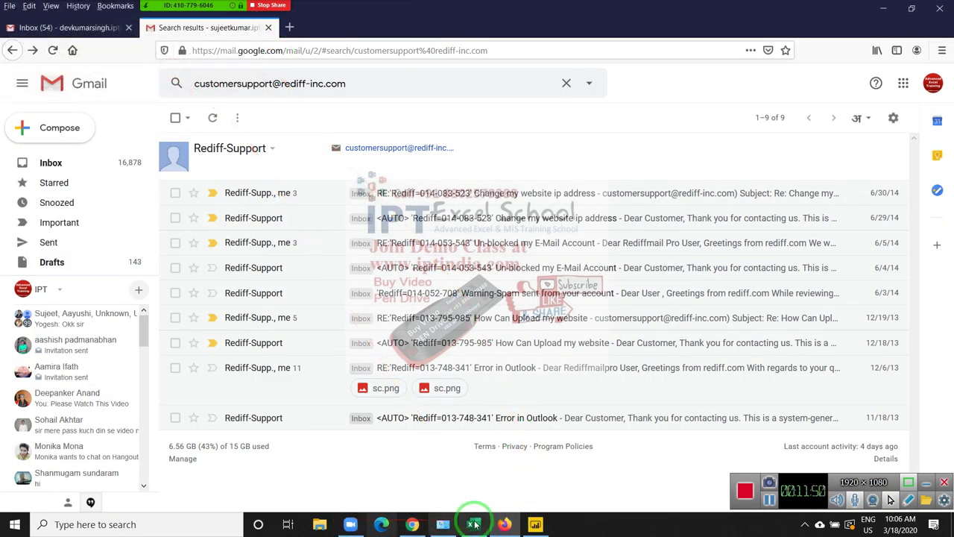
left_click(534, 521)
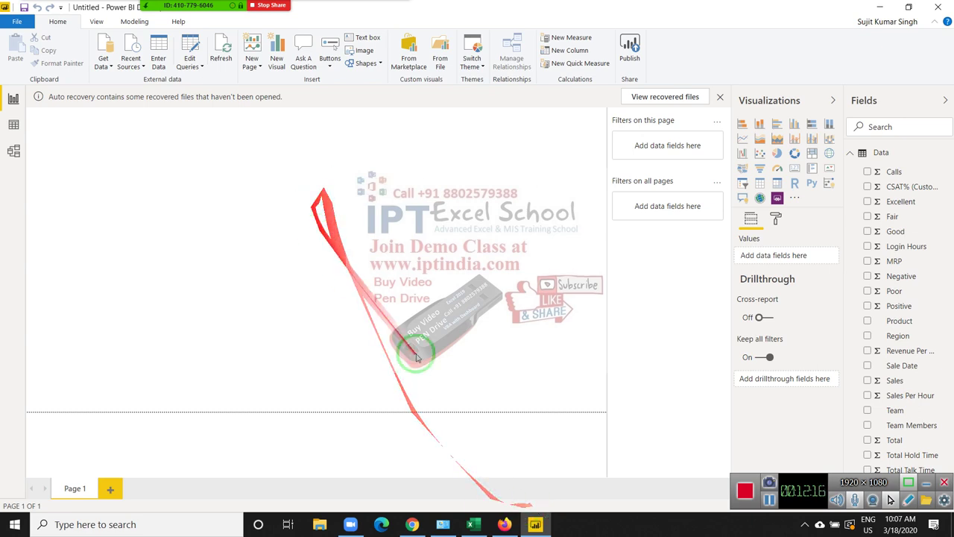
left_click(474, 526)
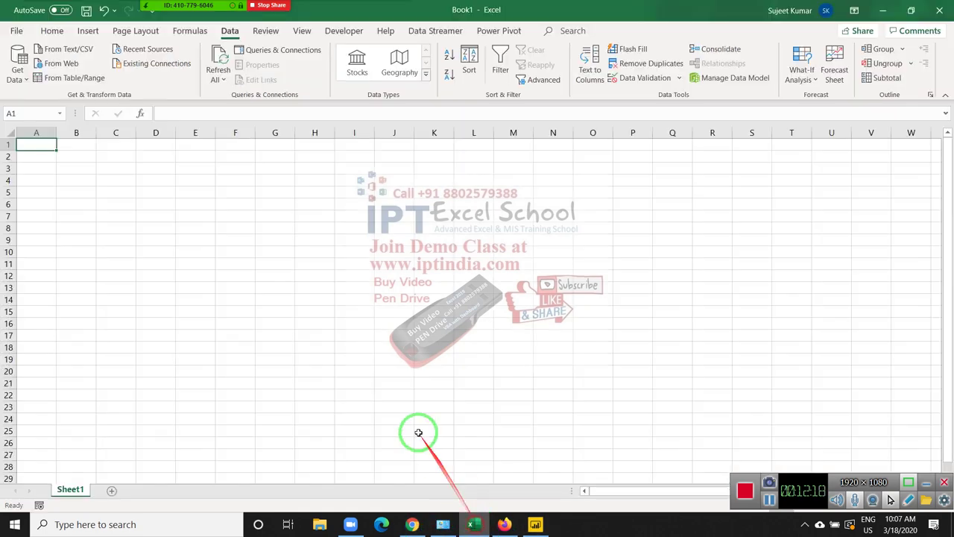
Open the recent Pdata workbook, then bring up its File start page.
left_click(16, 33)
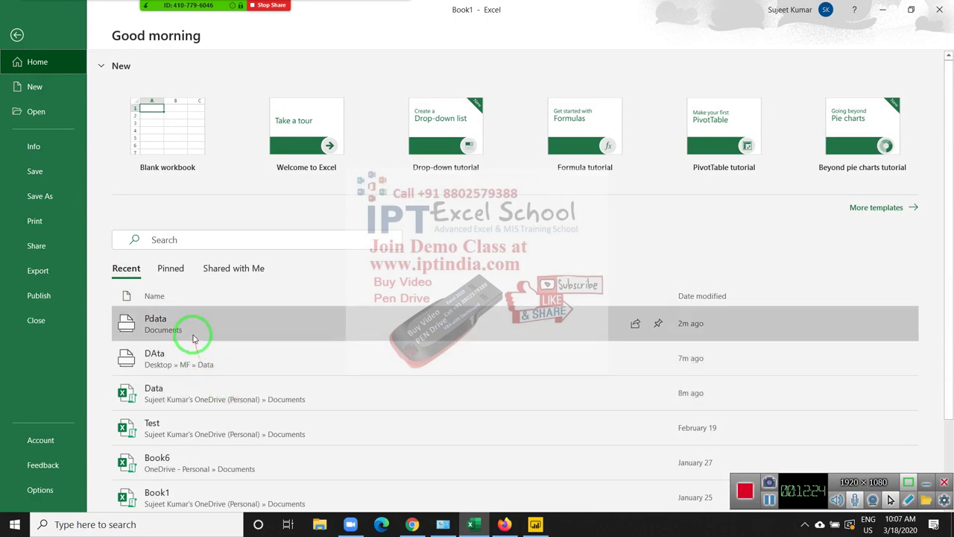
left_click(192, 334)
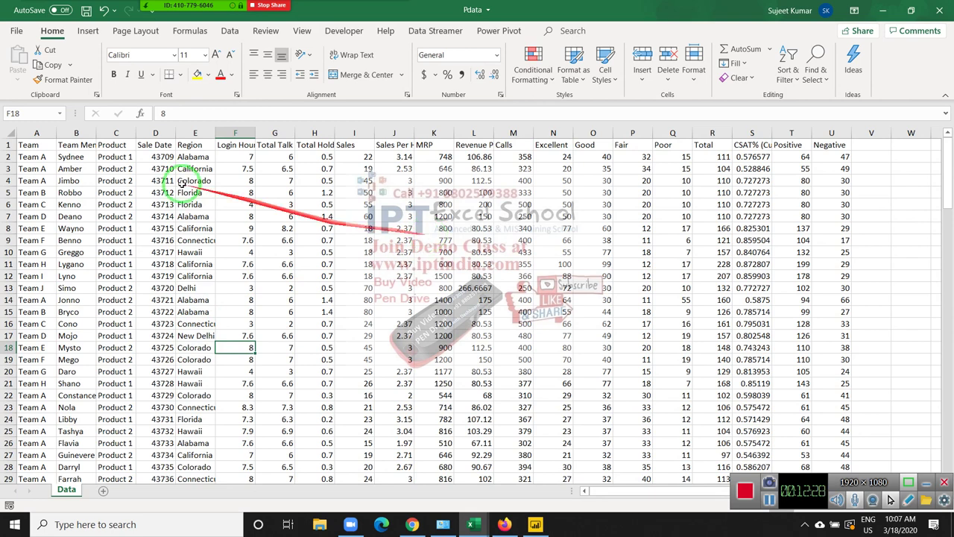
left_click(16, 31)
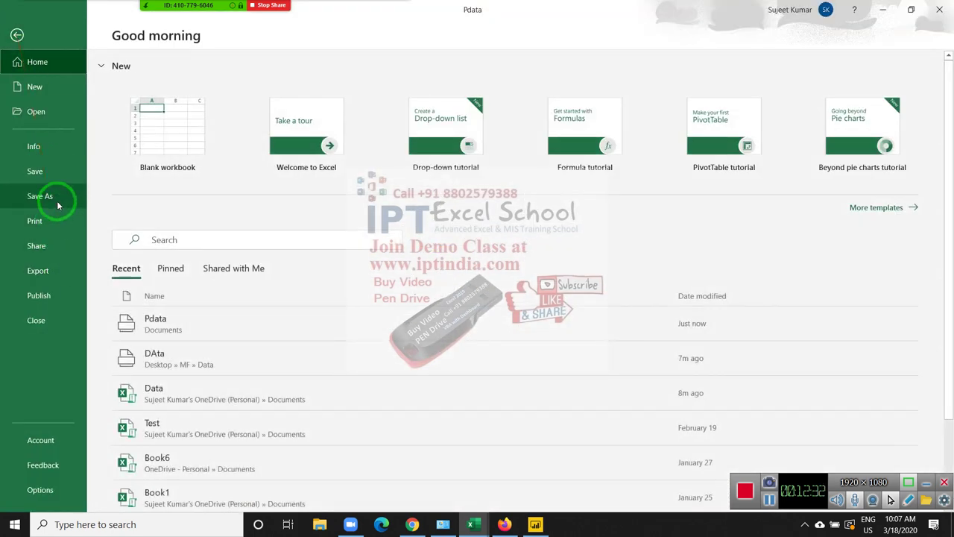
Save Pdata as XML Data (*.xml) under the name XData, triggering the no-XML-mappings warning.
left_click(41, 196)
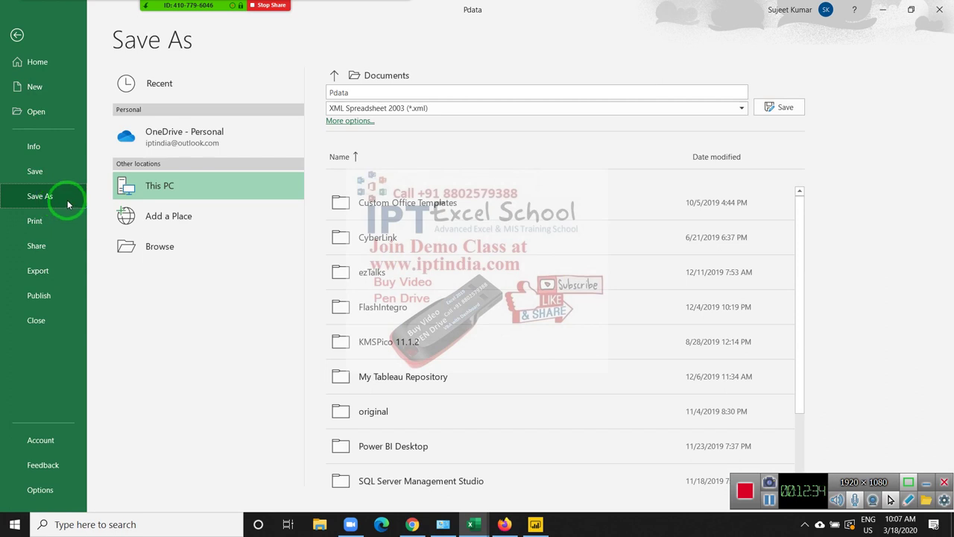
left_click(440, 112)
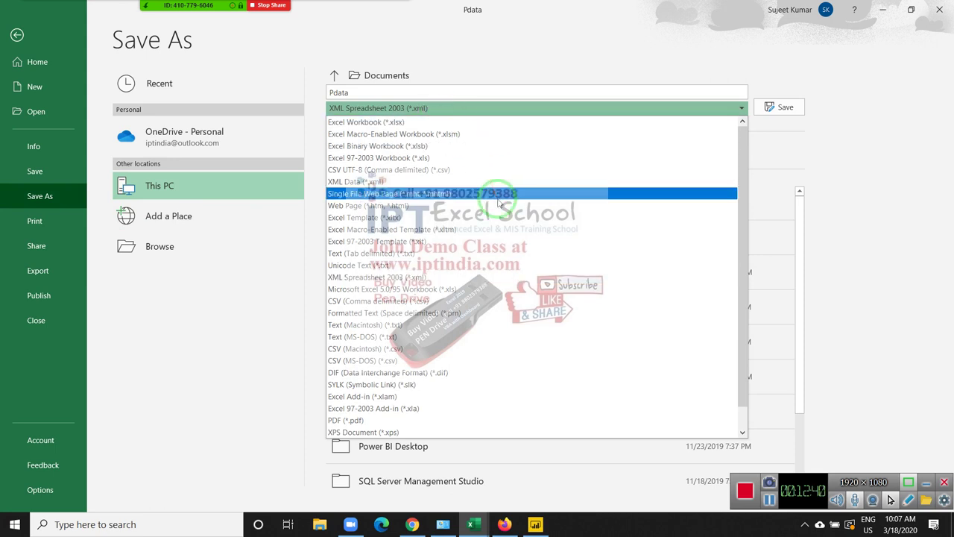
left_click(444, 184)
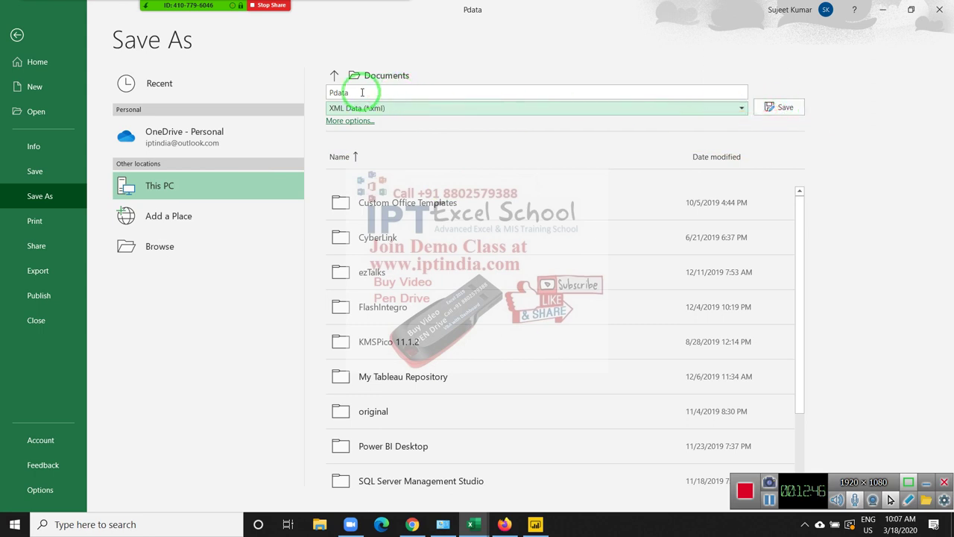
left_click_drag(362, 92, 298, 94)
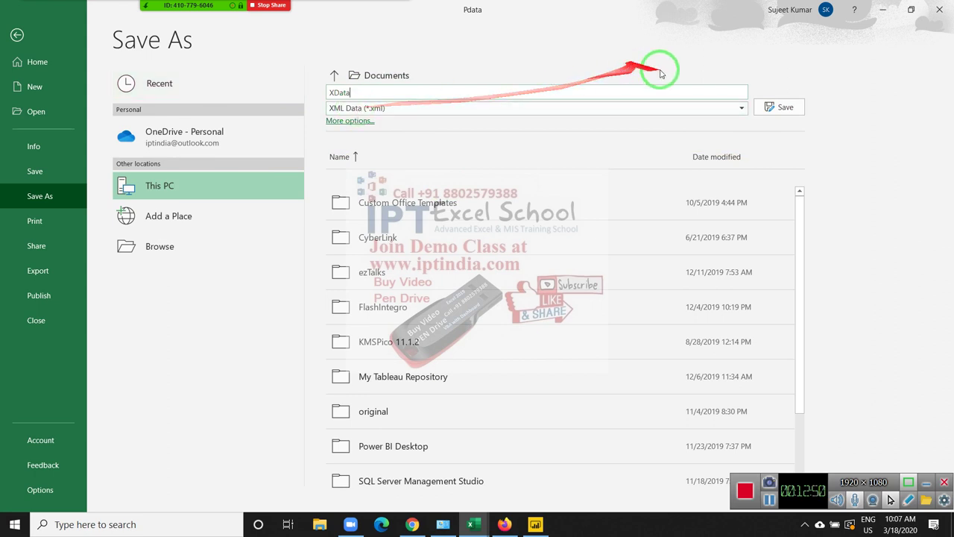
left_click(781, 107)
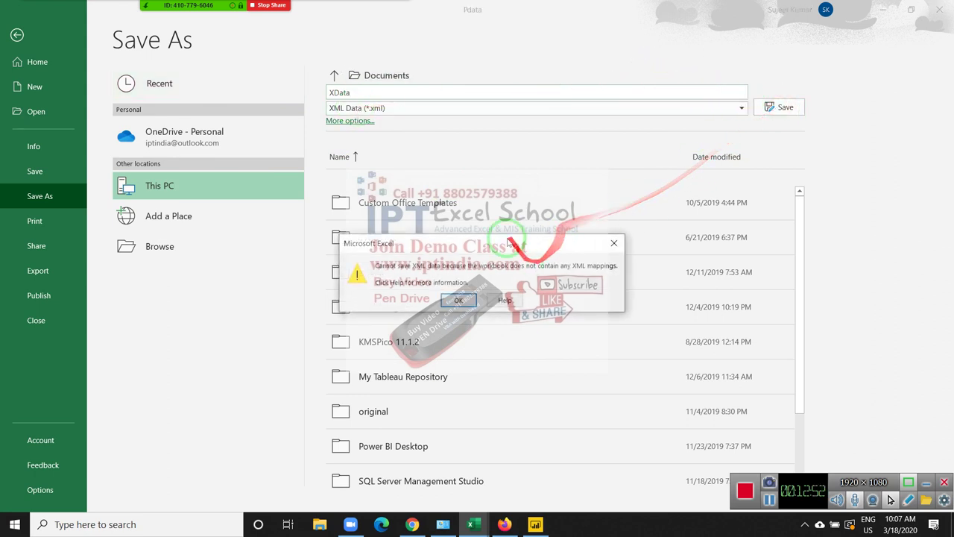
left_click(461, 300)
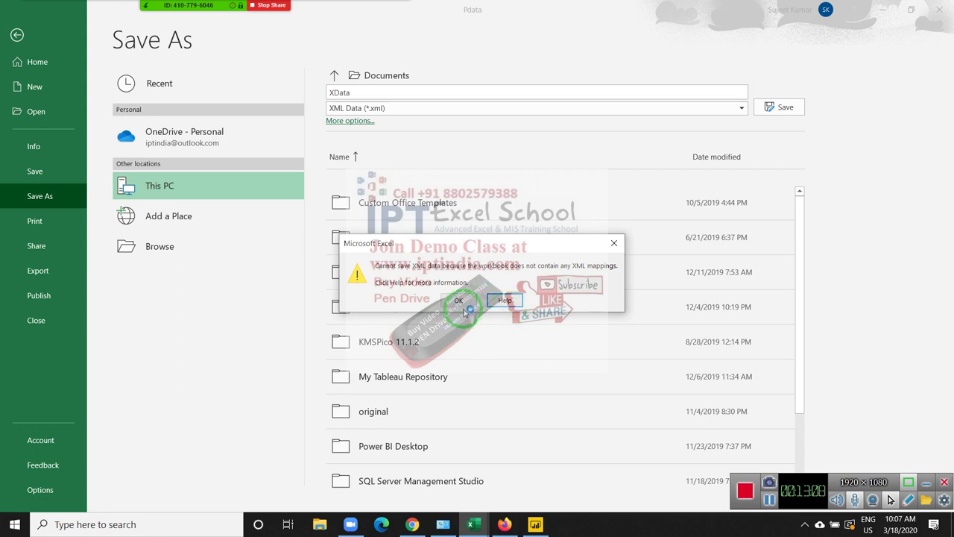
Use the warning's Help to open the 'Export XML data - Excel' support article in Edge.
left_click(458, 301)
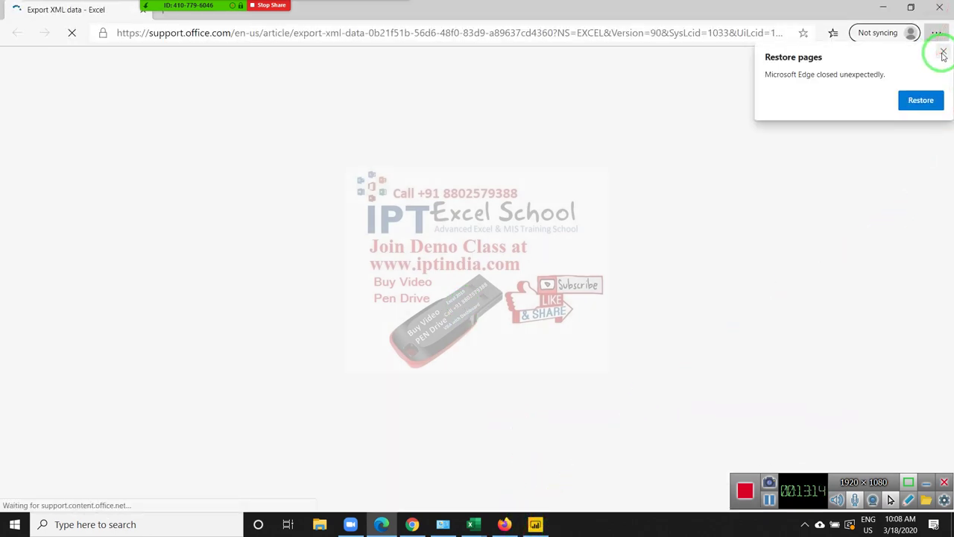
Close Edge's restore-pages prompt and read the Export XML data steps.
left_click(943, 51)
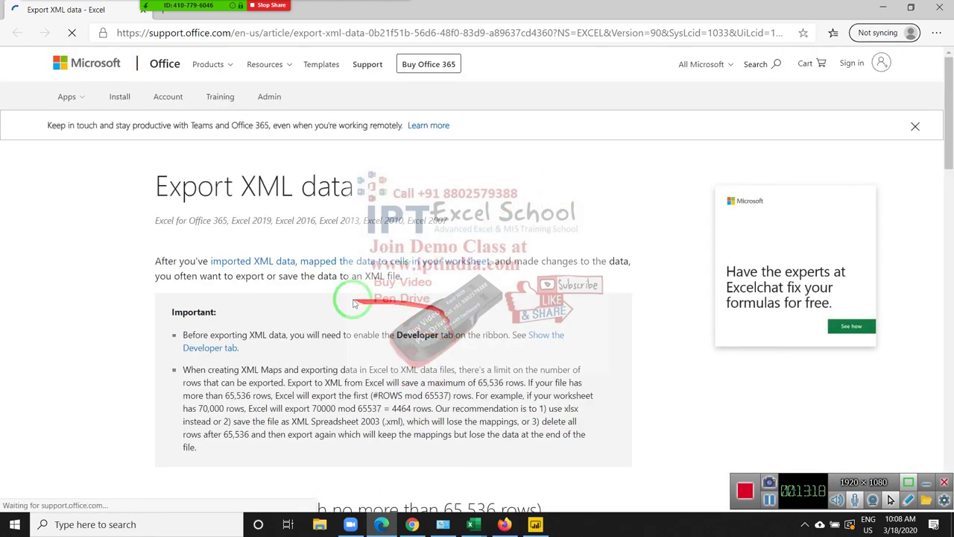
scroll(336, 301, "down", 2)
scroll(336, 302, "down", 1)
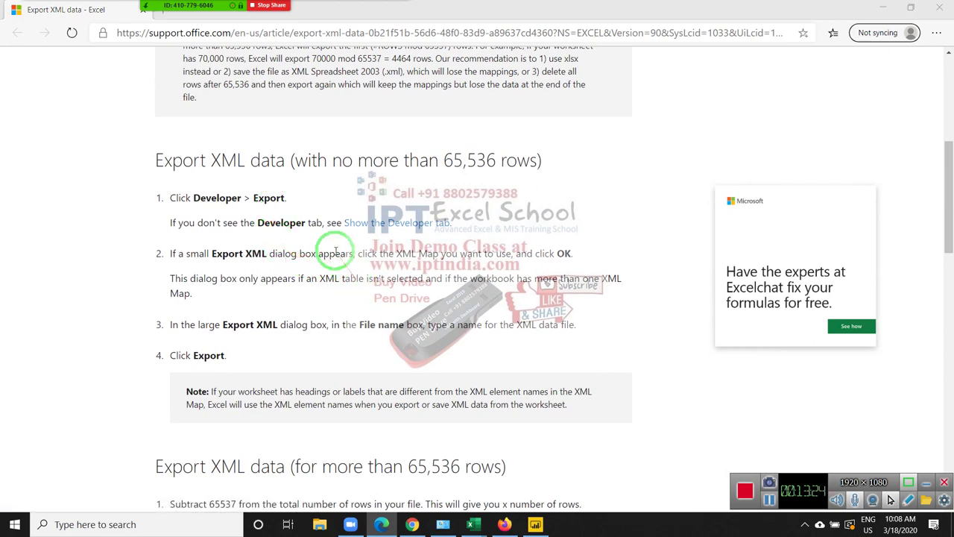
Back in Excel, dismiss the no-mappings warning and return to the Pdata Data sheet.
left_click(470, 524)
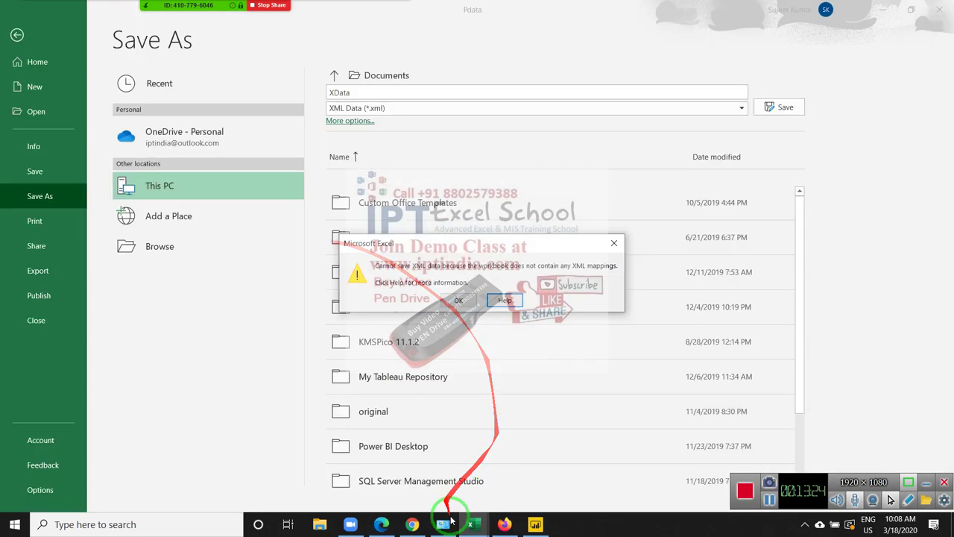
left_click(458, 300)
key("Escape")
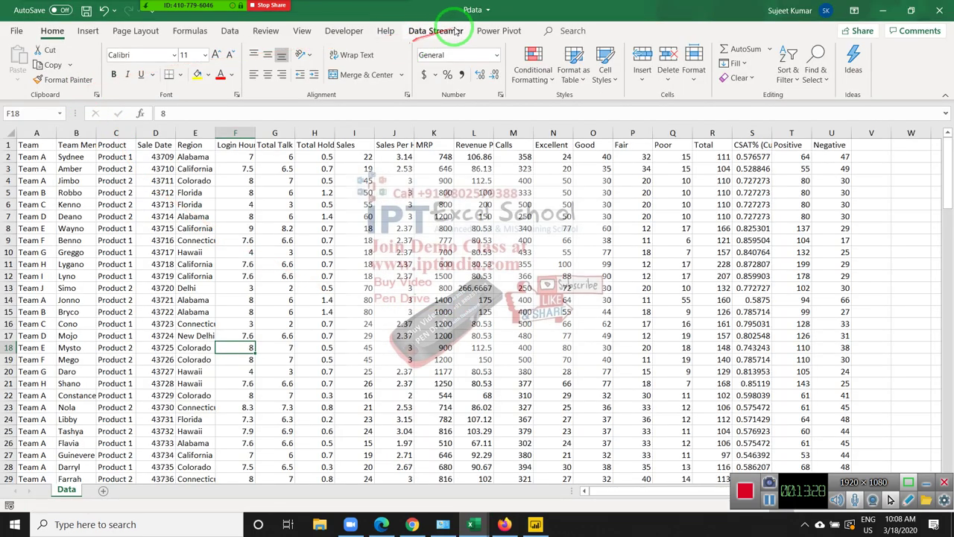
Check the Developer tab's XML group against the article's steps, then reopen the Data workbook.
left_click(343, 31)
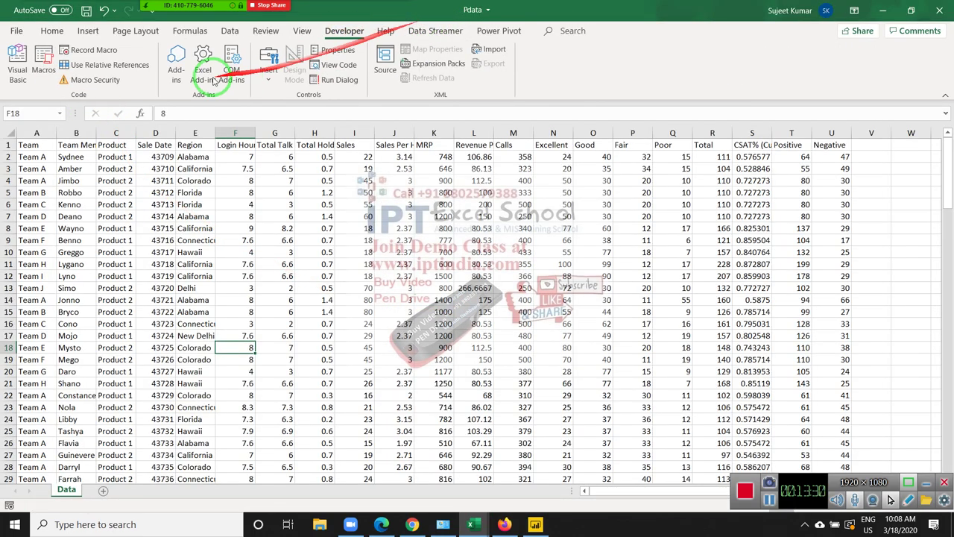
left_click_drag(358, 93, 445, 94)
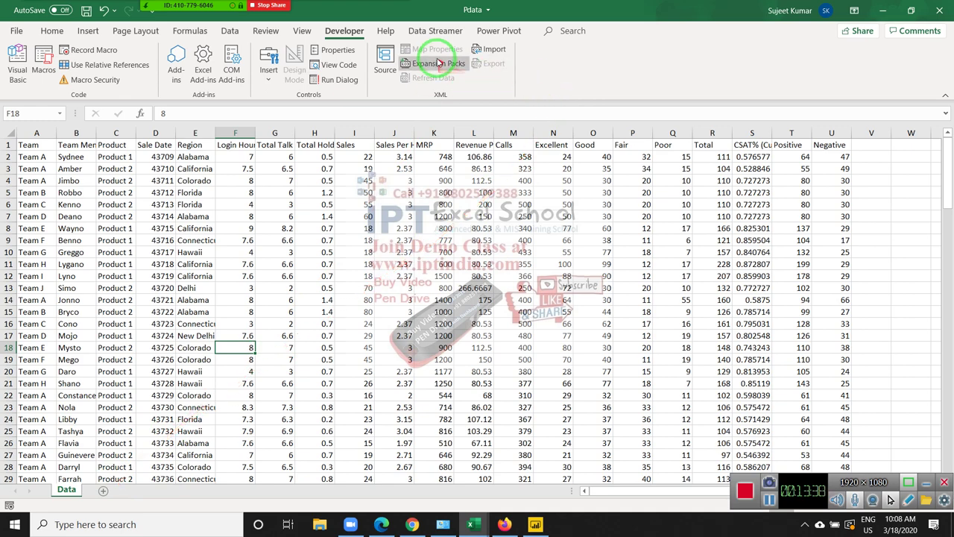
key("alt+Tab")
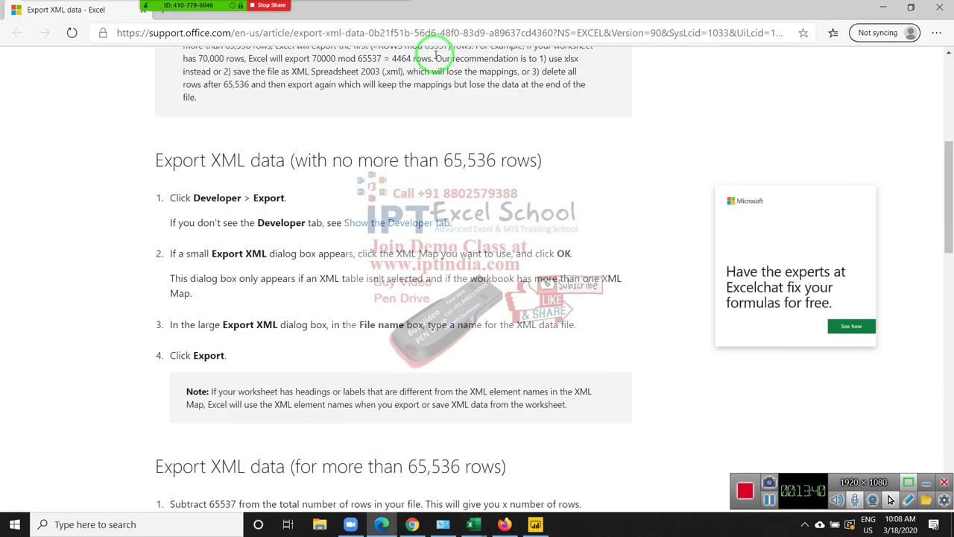
scroll(439, 95, "down", 1)
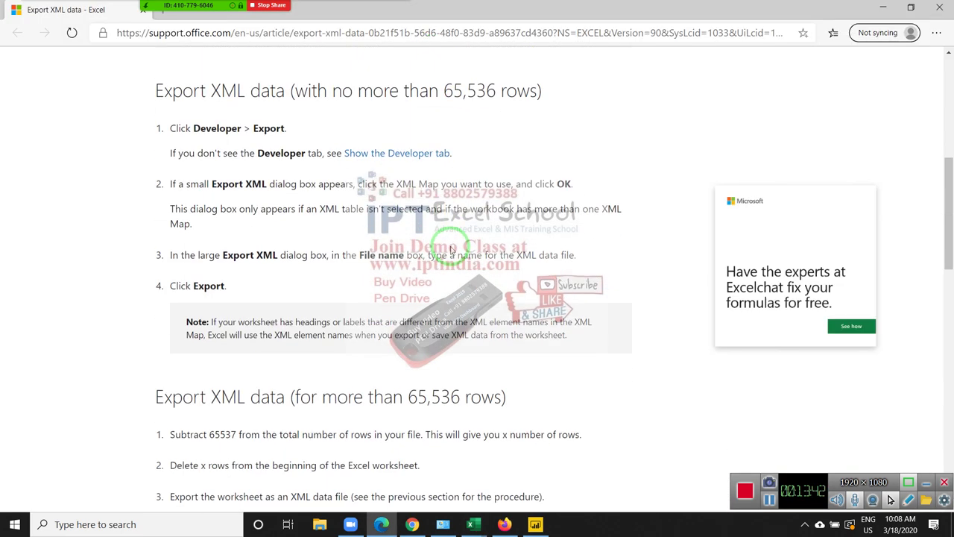
key("alt+Tab")
left_click(490, 218)
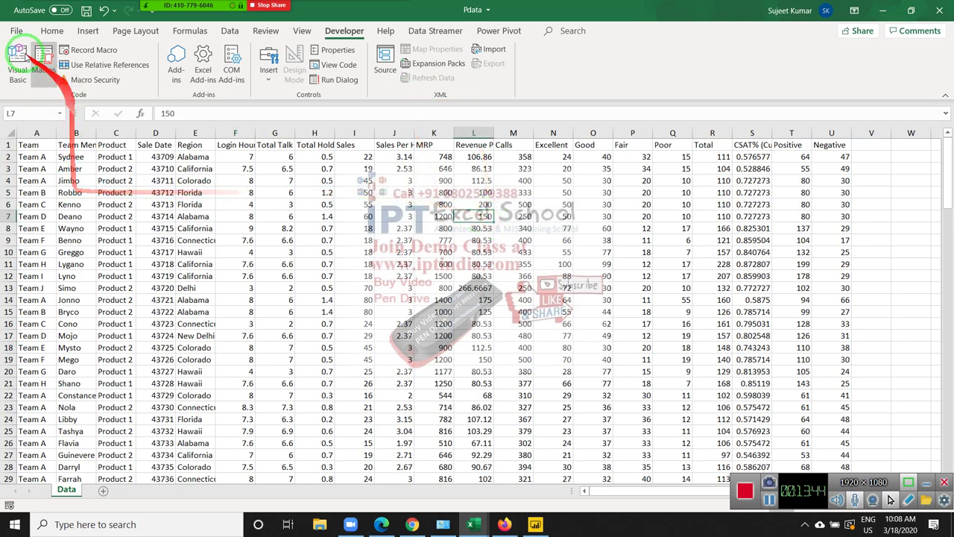
left_click(17, 30)
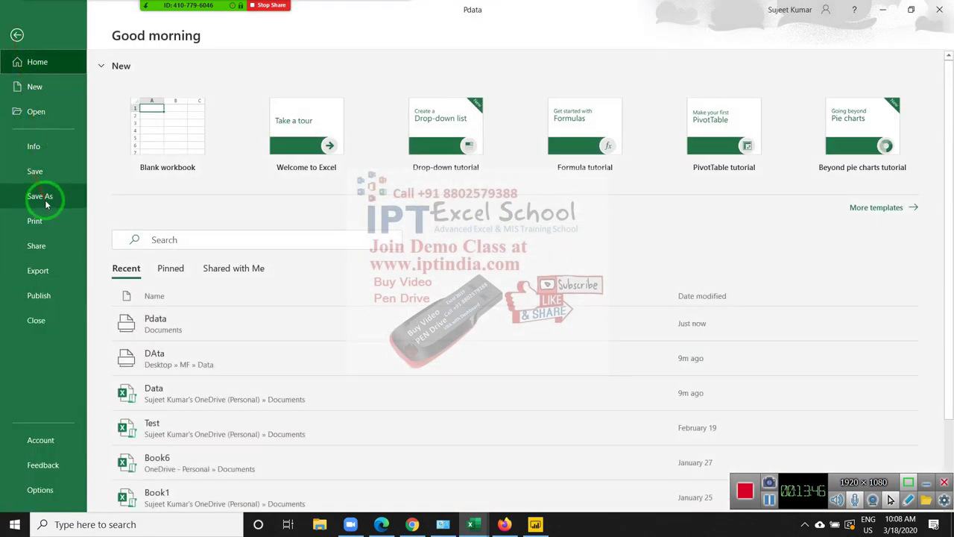
left_click(201, 393)
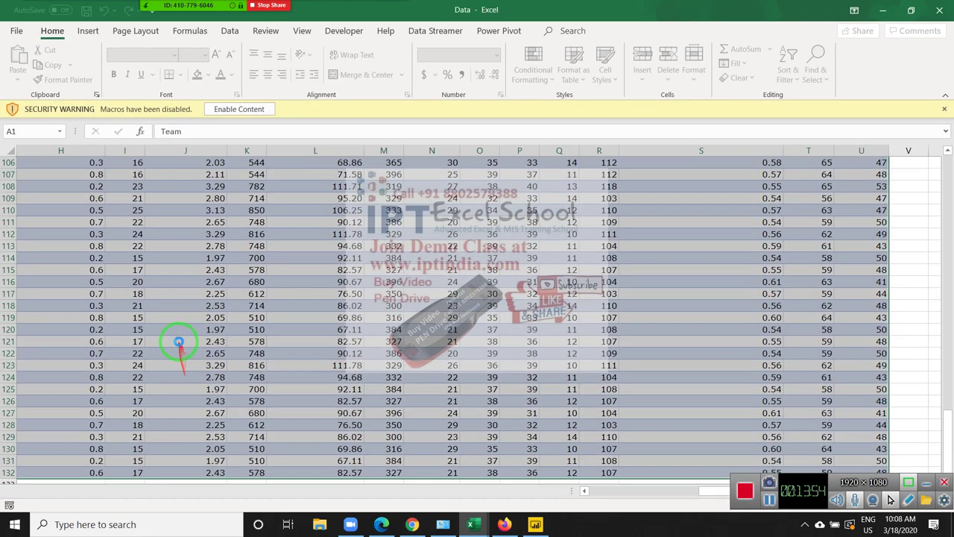
Dismiss the macro security warning and open Developer > XML Expansion Packs for the Data workbook.
left_click_drag(182, 341, 946, 158)
left_click_drag(236, 250, 532, 179)
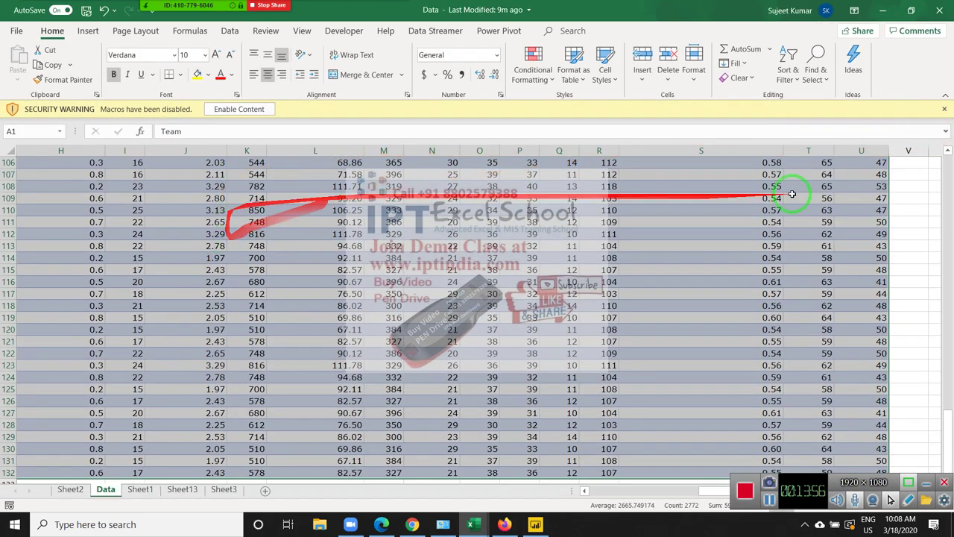
left_click(944, 109)
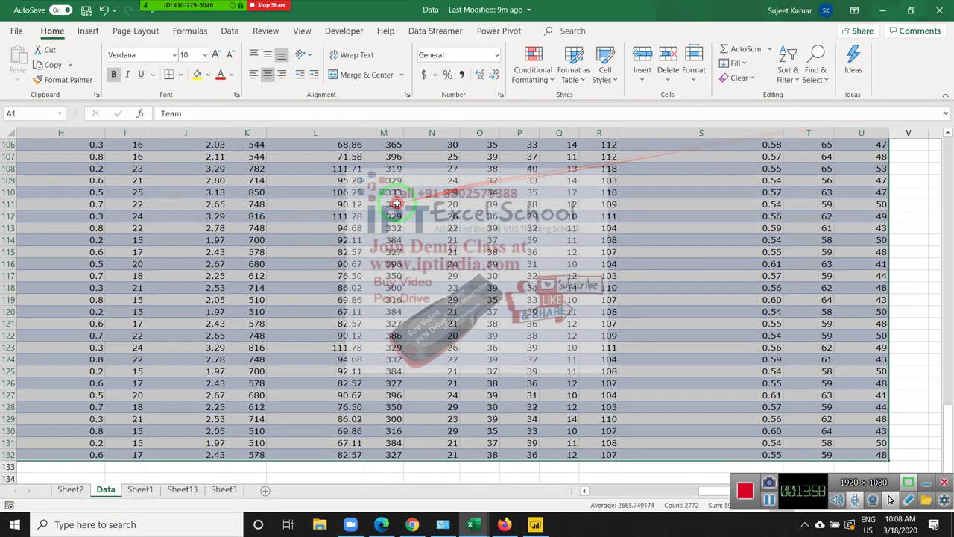
left_click(383, 203)
left_click(498, 30)
left_click(447, 36)
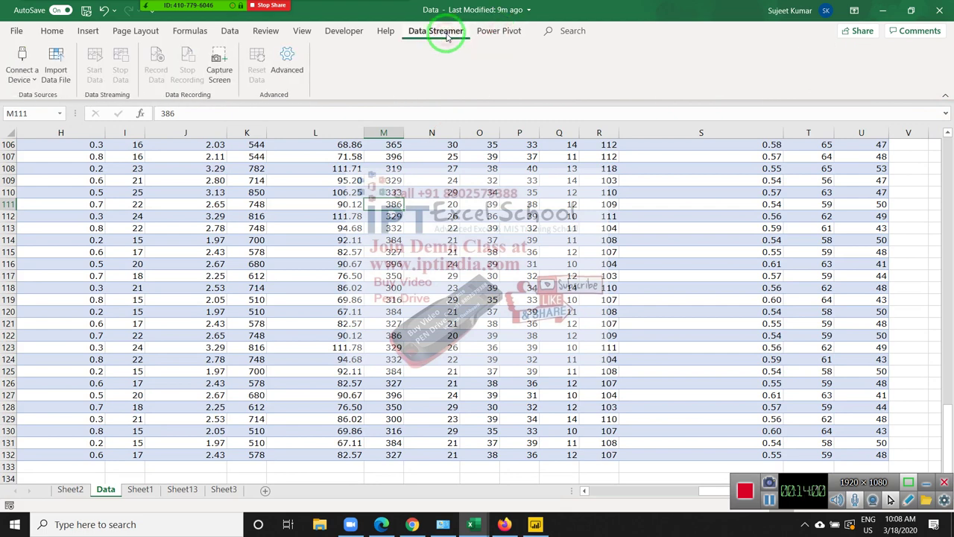
left_click(349, 32)
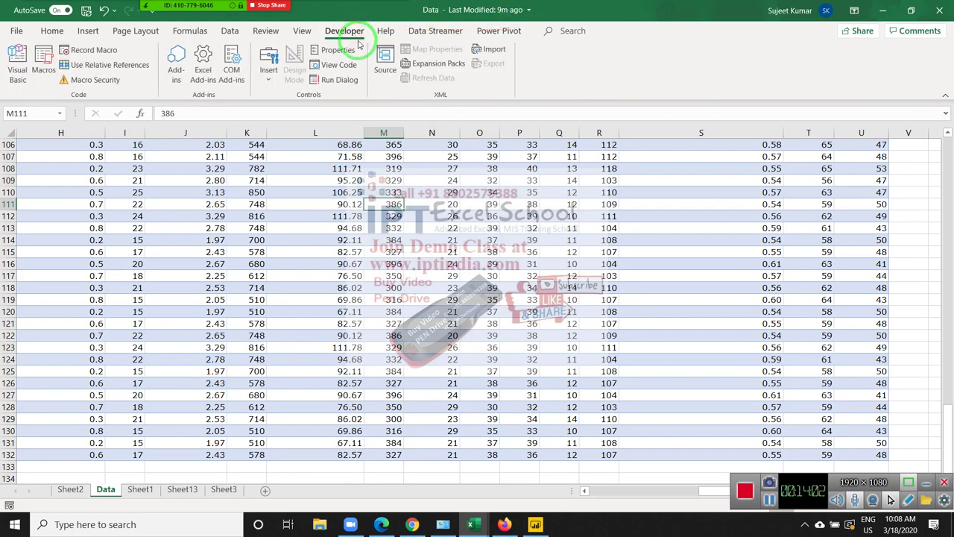
left_click(350, 216)
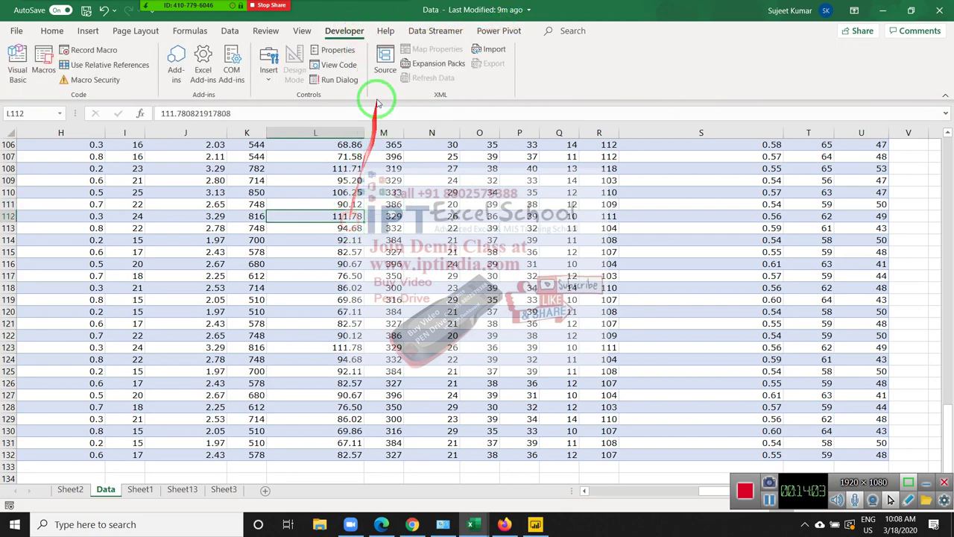
left_click(455, 67)
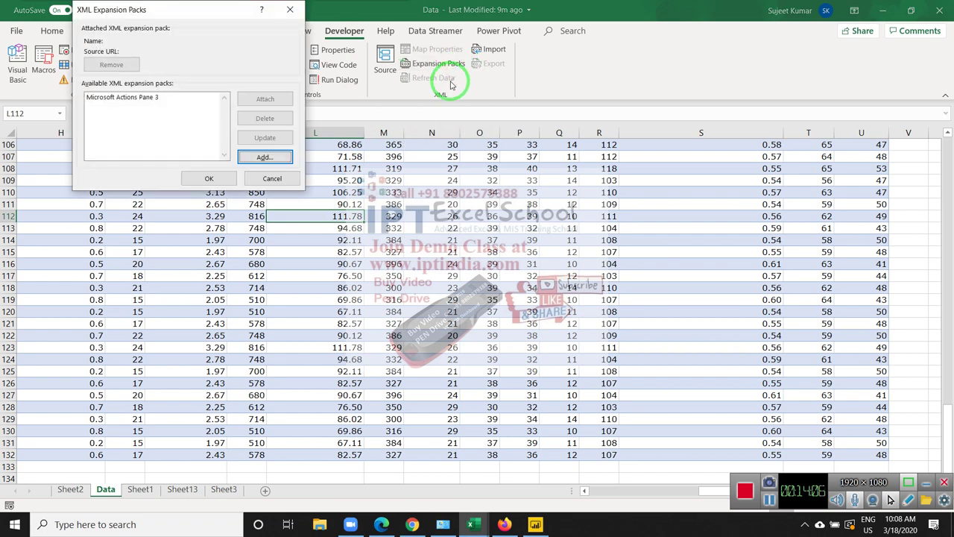
Close Expansion Packs and show the XML Source pane, which lists no XML maps.
left_click(209, 178)
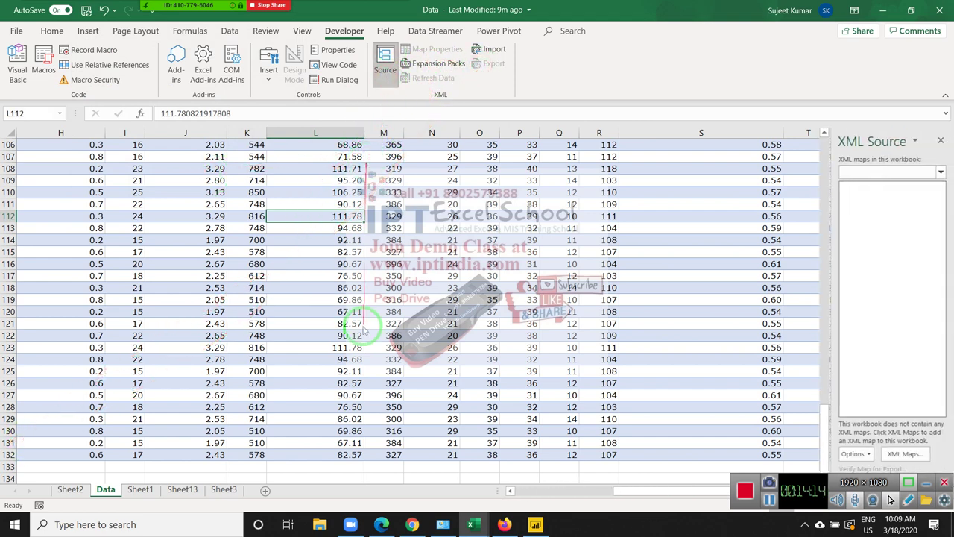
left_click(938, 172)
left_click(935, 172)
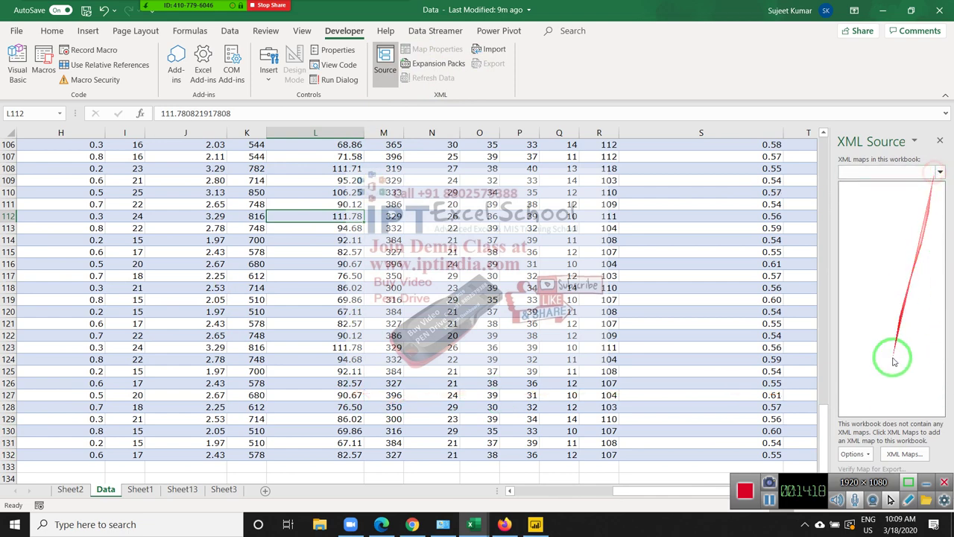
Add Pdata as the Workbook_Map XML map, then try Export, which fails as not exportable.
left_click(900, 458)
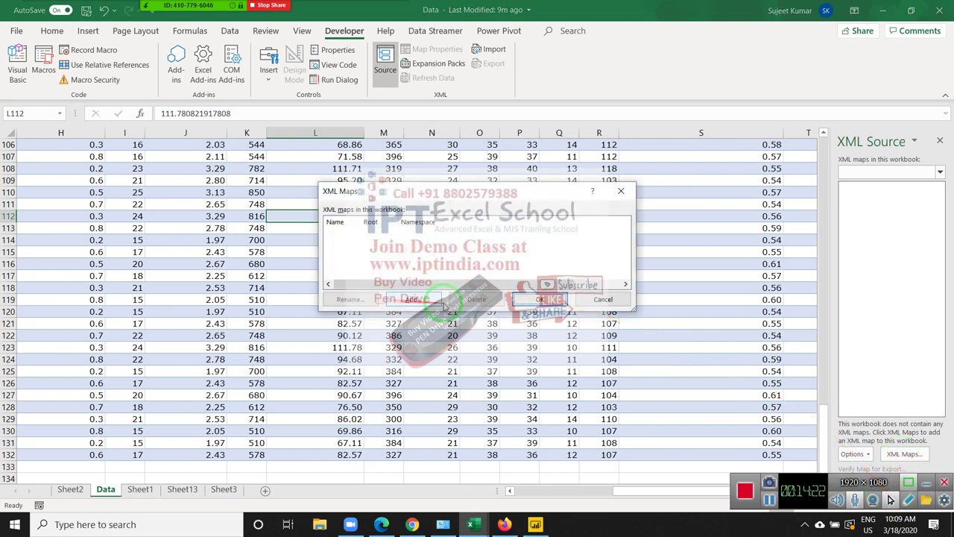
left_click(416, 299)
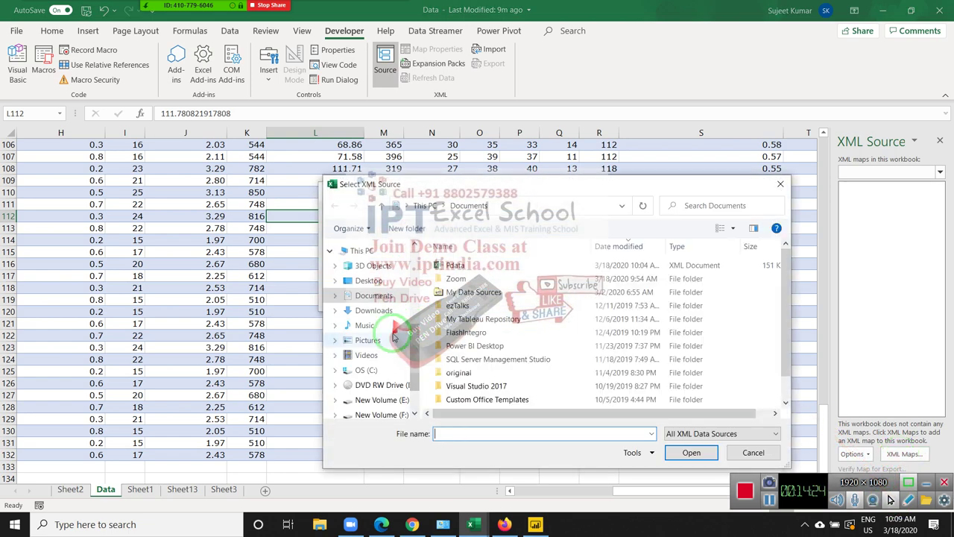
left_click(454, 265)
left_click(684, 452)
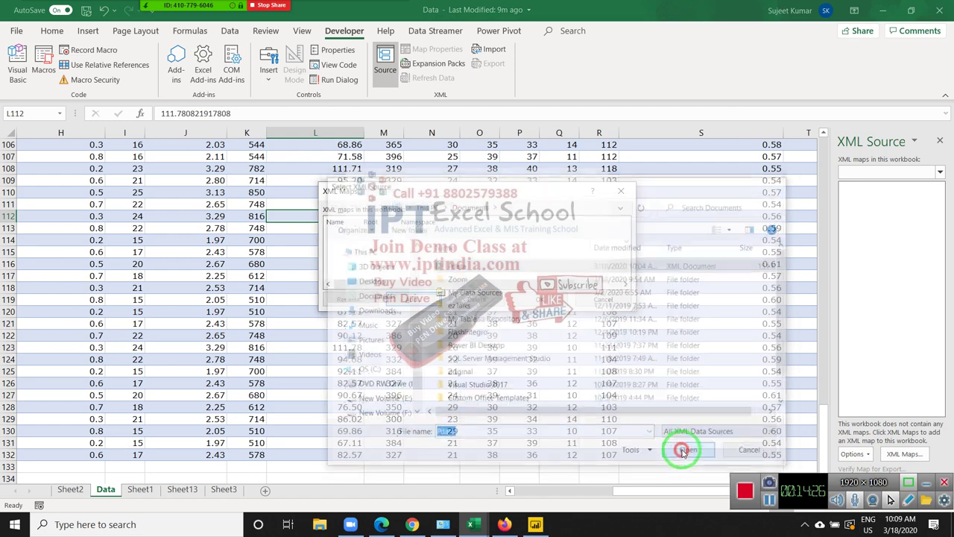
left_click(536, 294)
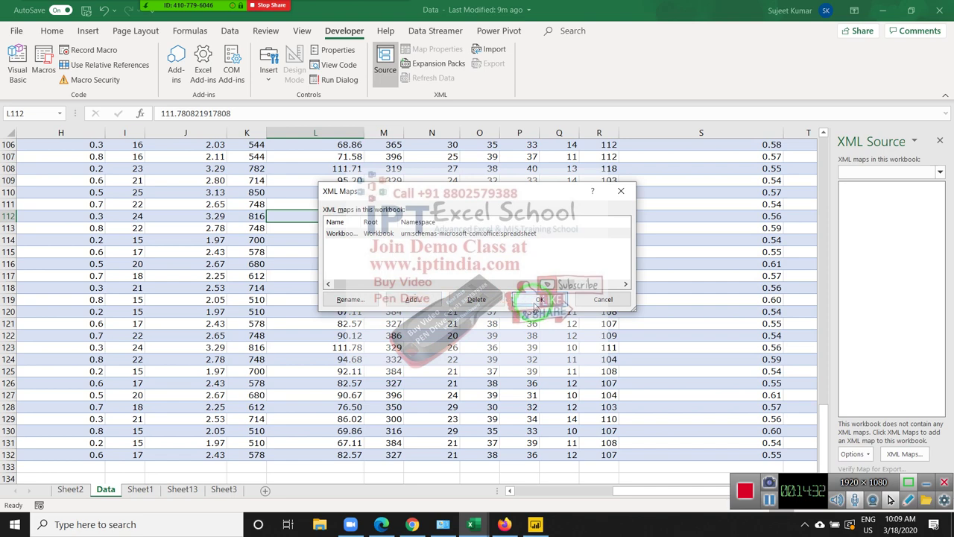
left_click(539, 299)
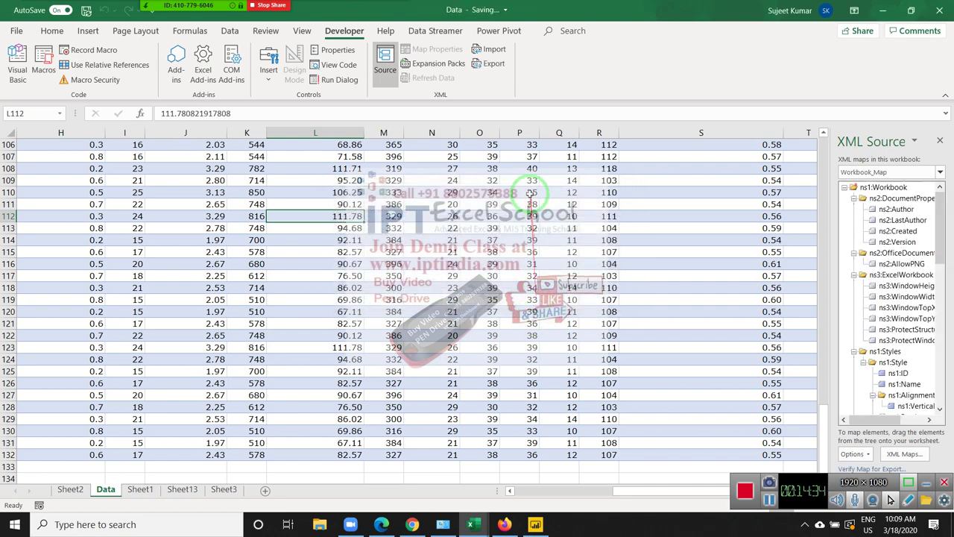
left_click(493, 64)
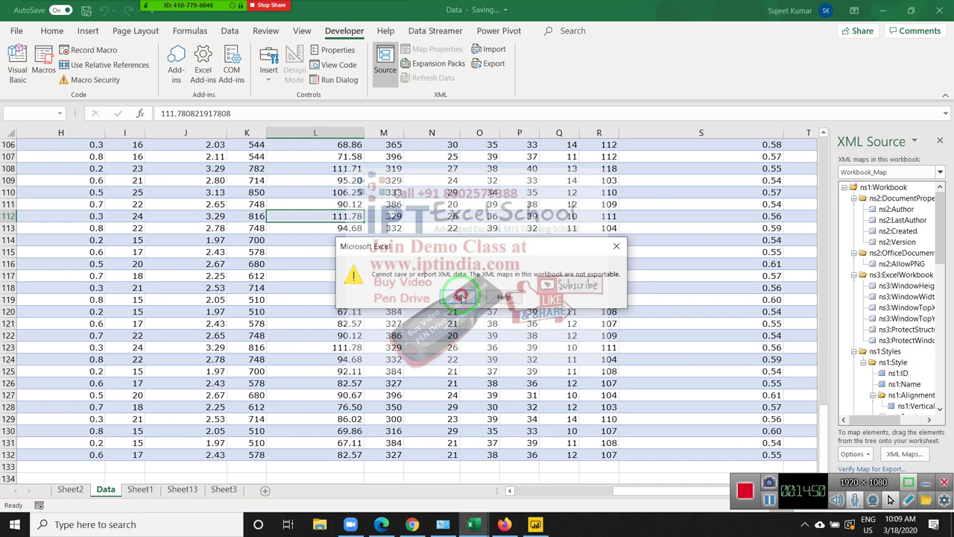
Dismiss the cannot-export XML error and return to the sheet around L112.
left_click(461, 296)
left_click(315, 228)
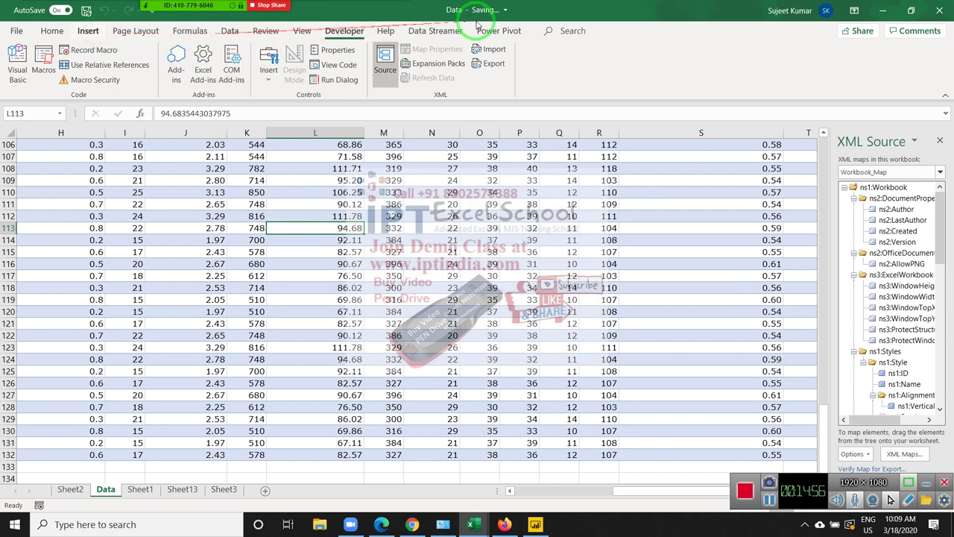
left_click(313, 215)
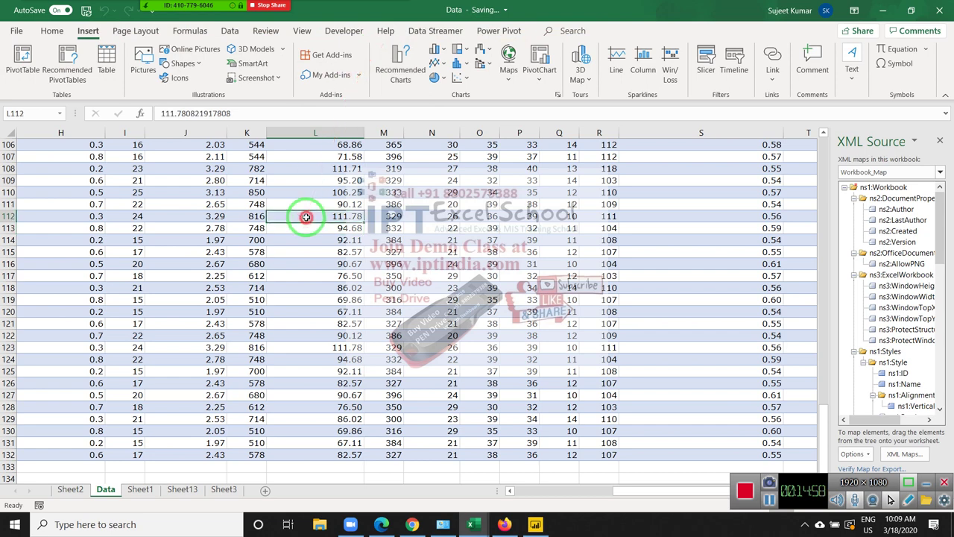
scroll(315, 241, "up", 6)
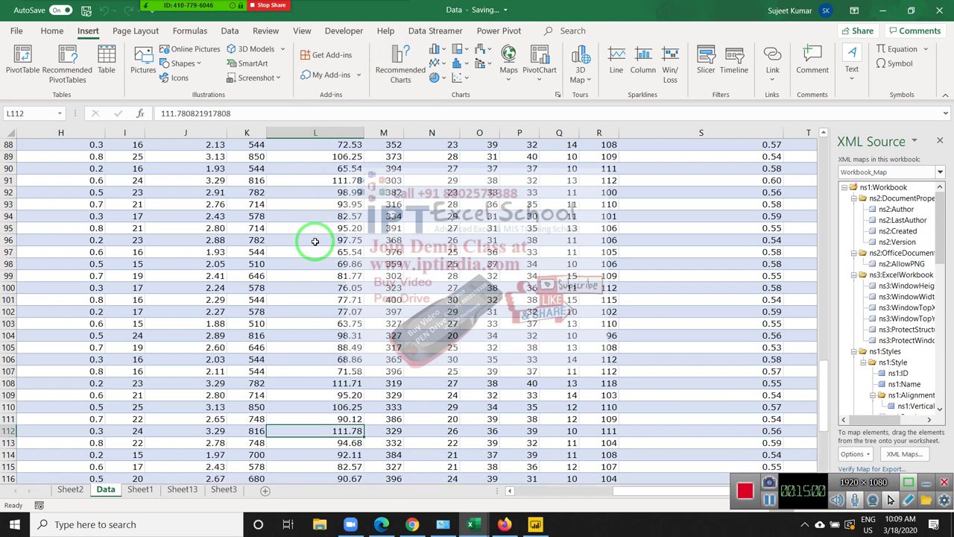
Try saving a copy of the workbook as XML Data, which Excel also refuses.
left_click(16, 34)
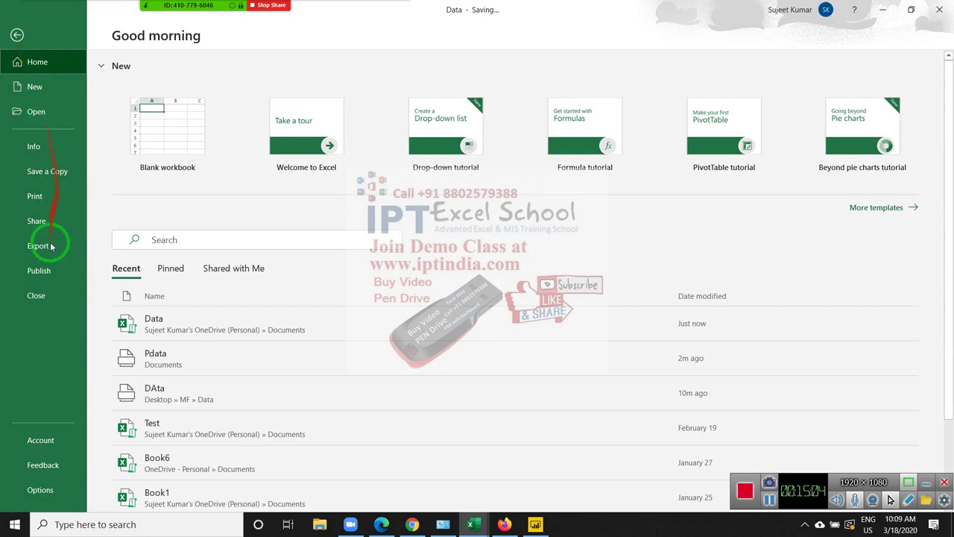
left_click(47, 221)
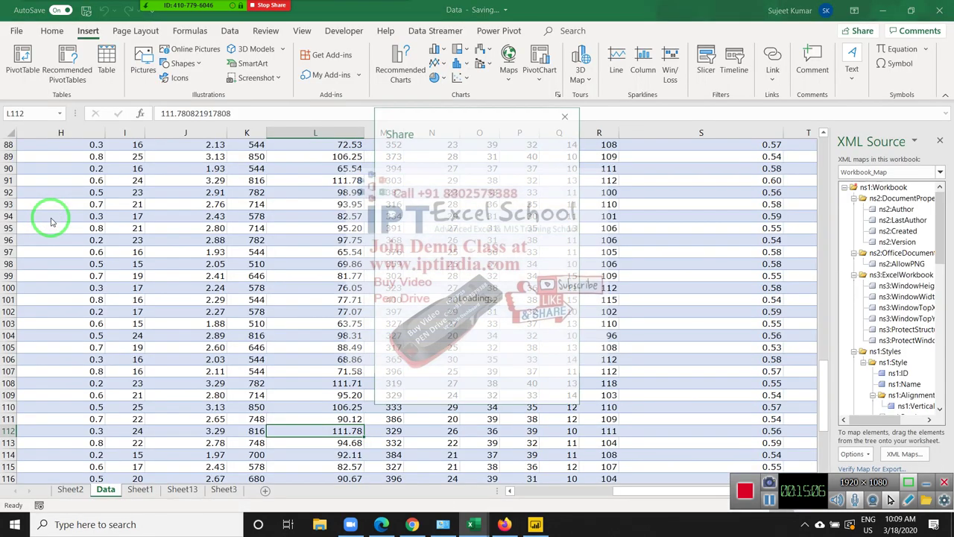
left_click(15, 31)
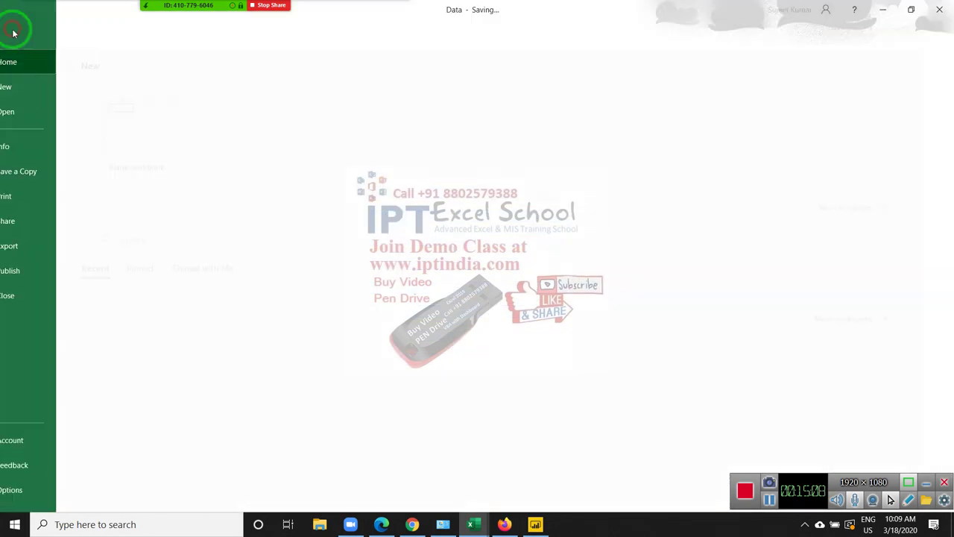
left_click(43, 176)
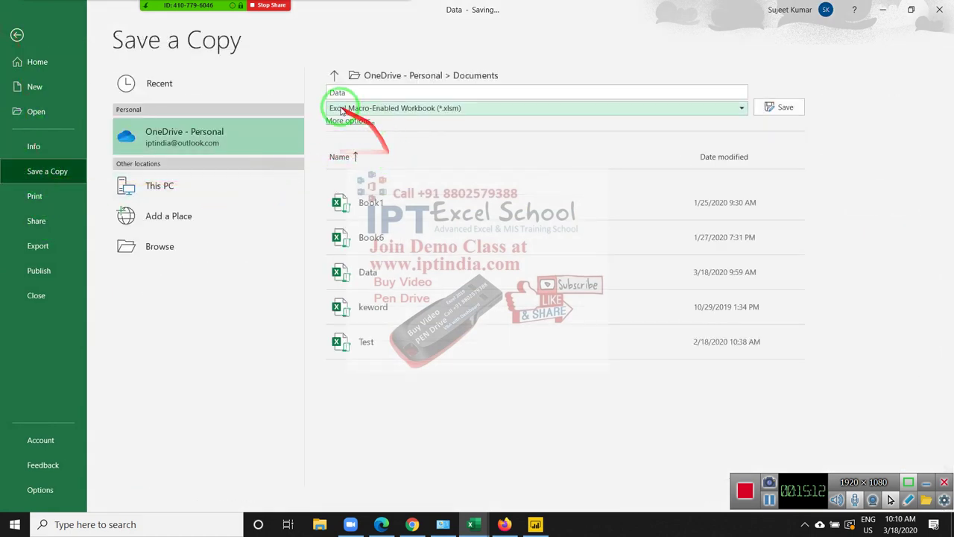
left_click(343, 108)
left_click(342, 182)
left_click(779, 108)
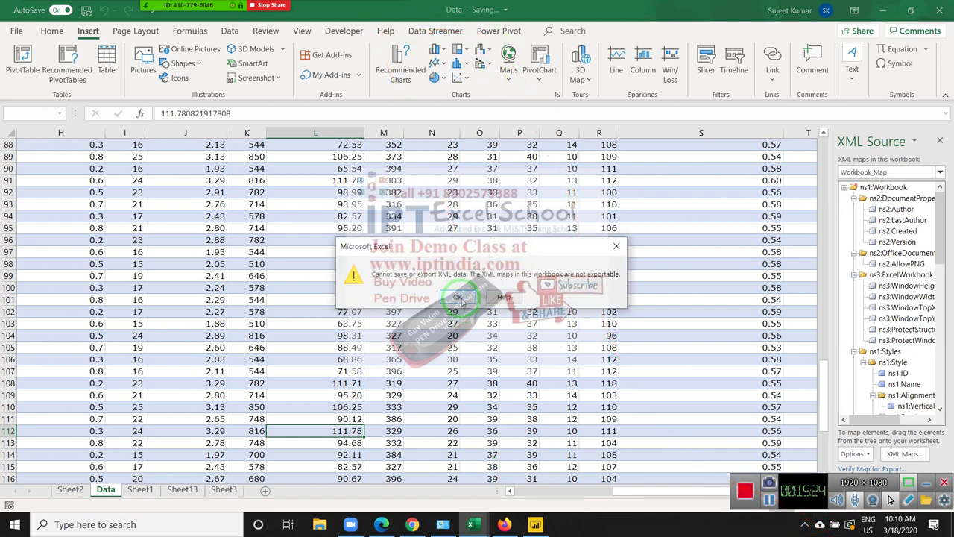
left_click(460, 297)
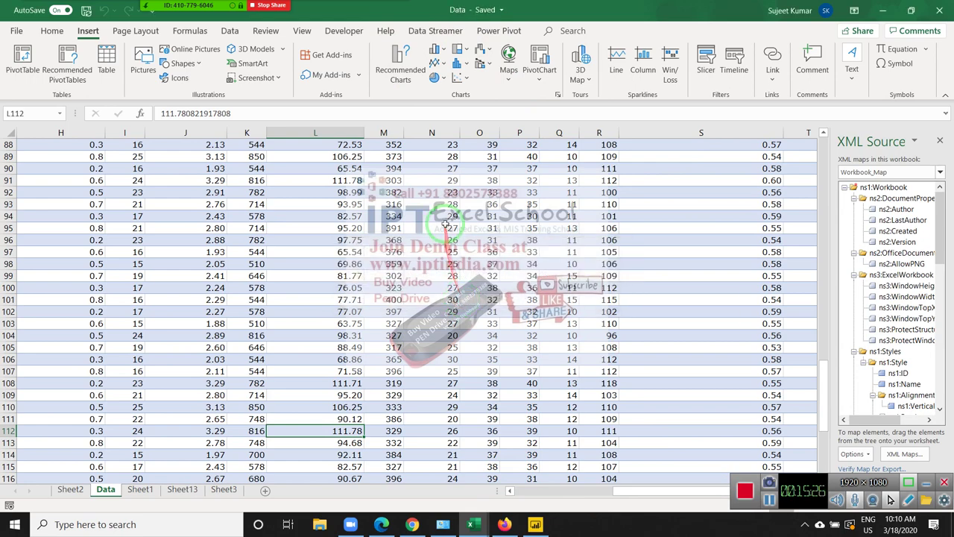
left_click(445, 225)
left_click(498, 31)
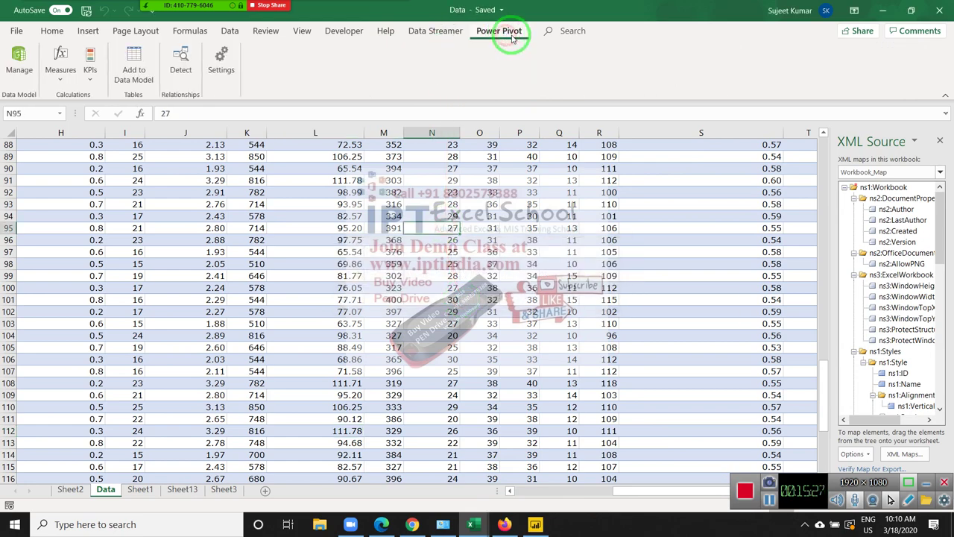
Close the Data, Pdata and Book1 workbooks without saving.
left_click(941, 9)
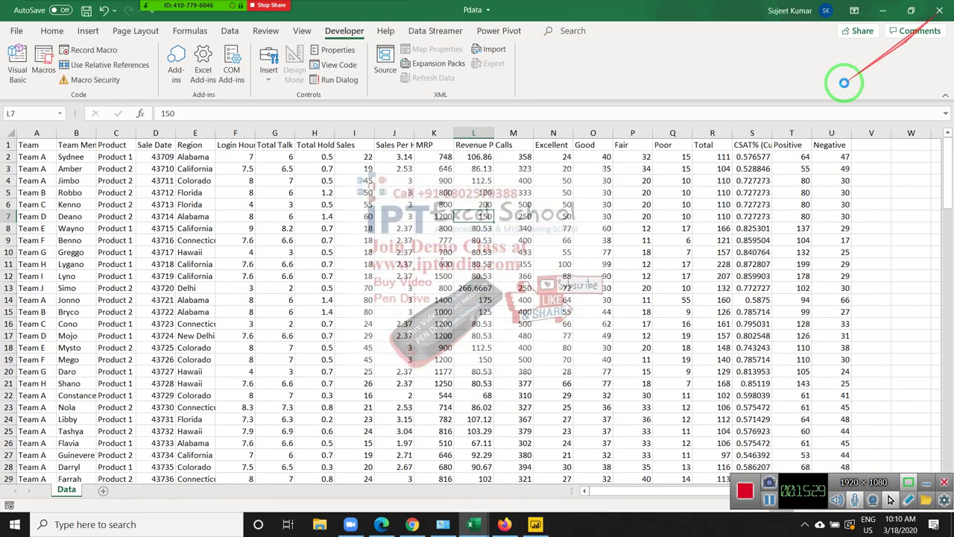
left_click(941, 9)
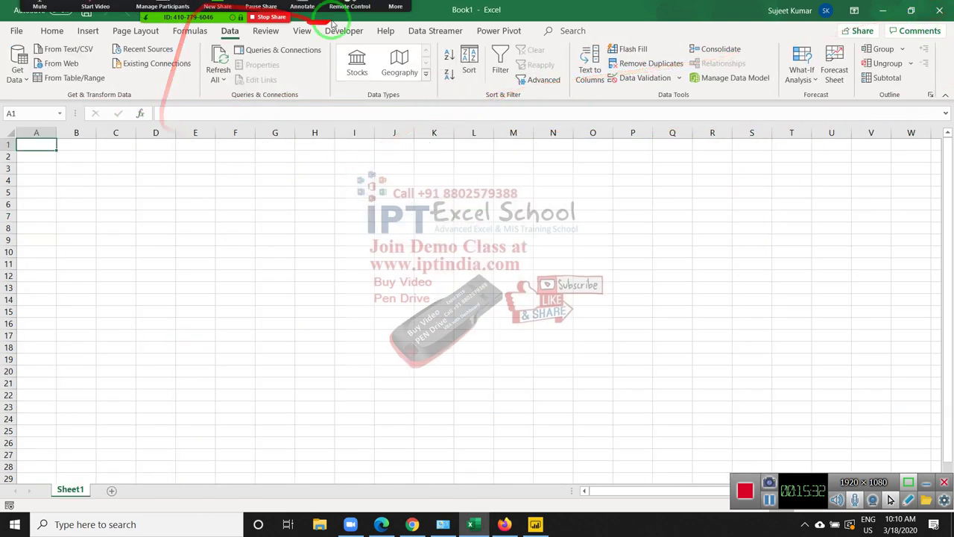
left_click(940, 9)
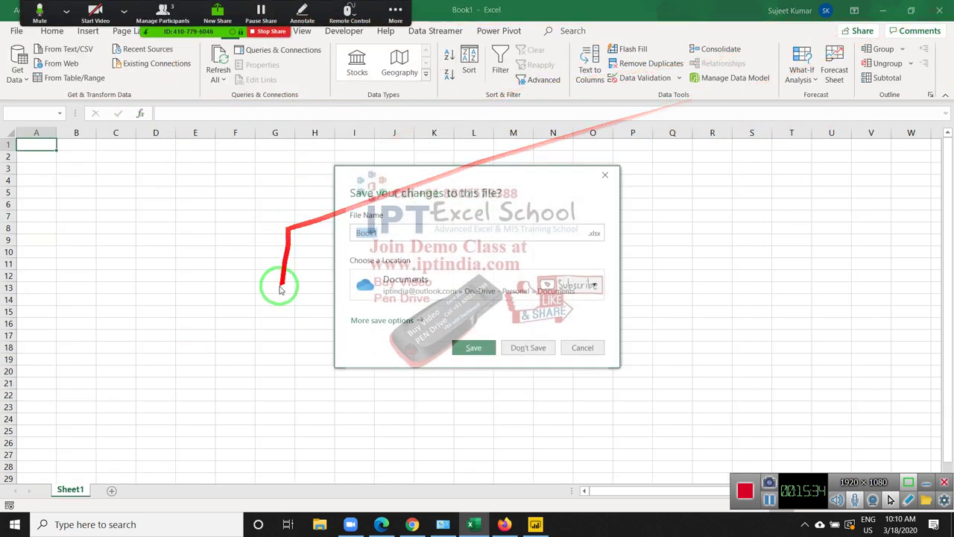
left_click(525, 348)
left_click(182, 10)
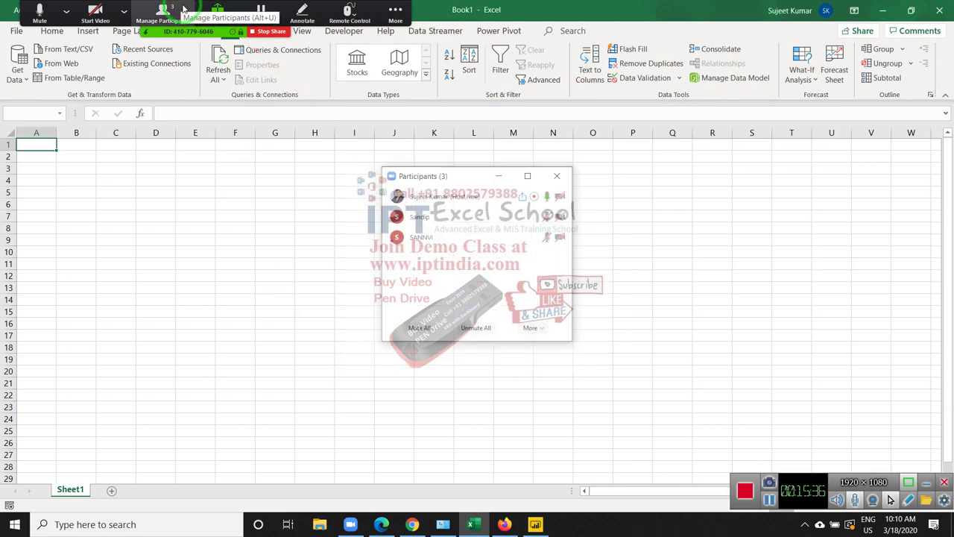
mouse_move(477, 217)
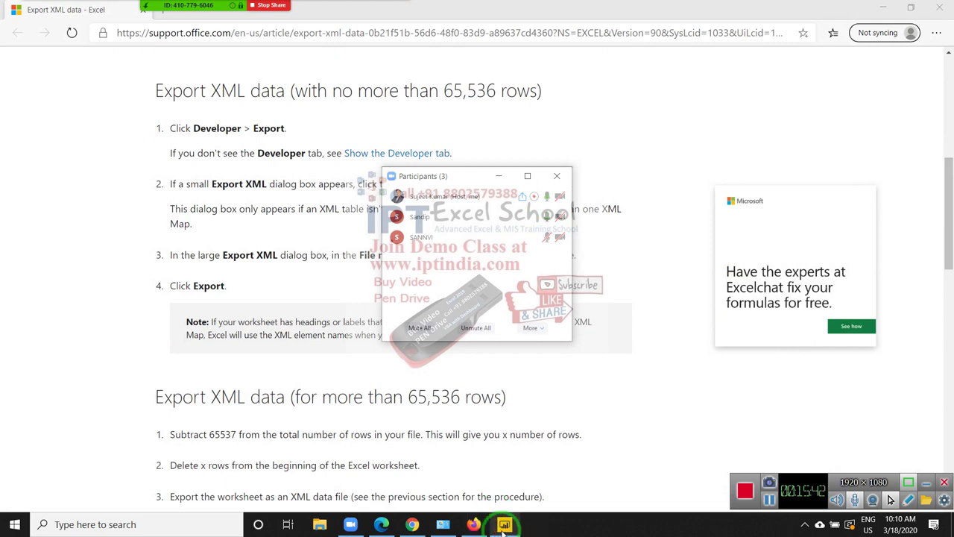
Leave the Export XML data help article in Edge and bring Power BI Desktop forward.
left_click(505, 525)
left_click(556, 176)
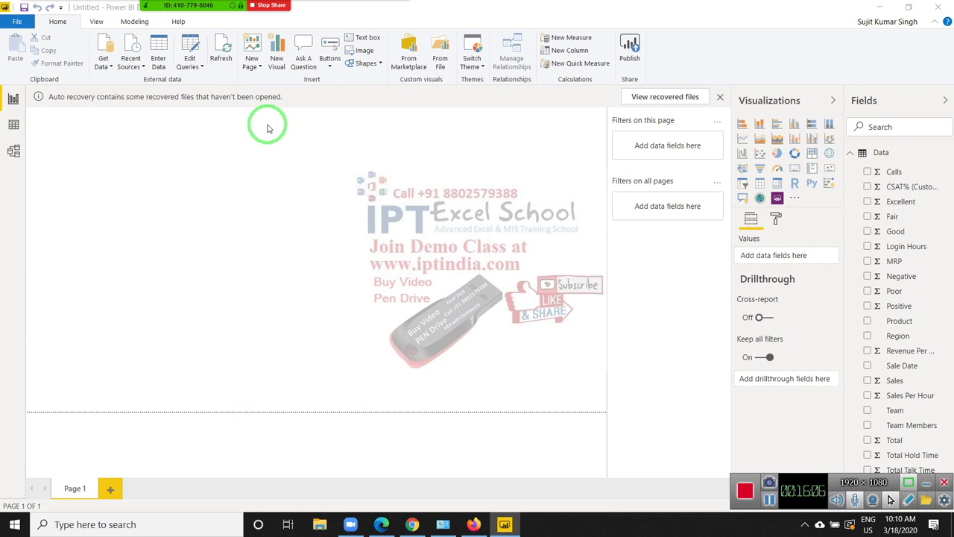
View the recovered files, then remove them to clear Power BI's auto-recovery notice.
left_click(128, 140)
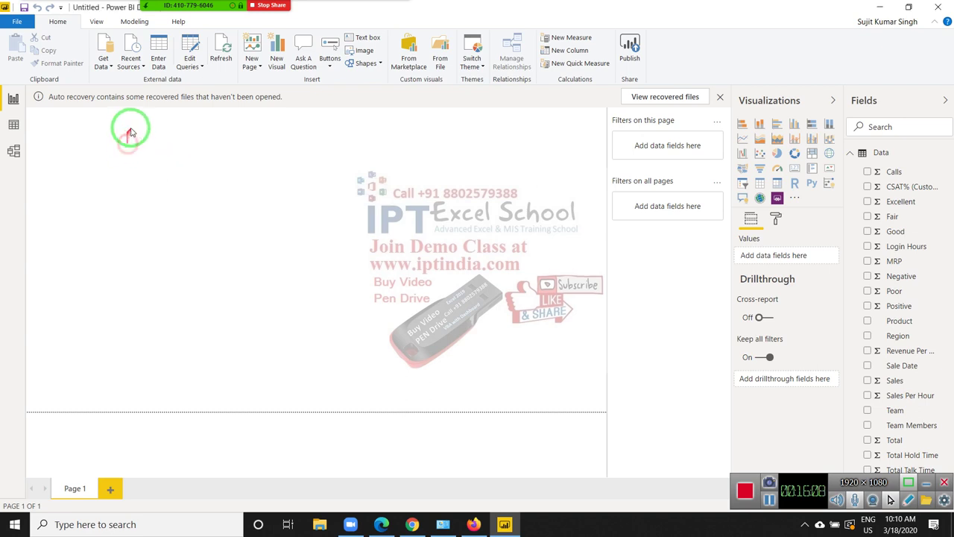
left_click(705, 99)
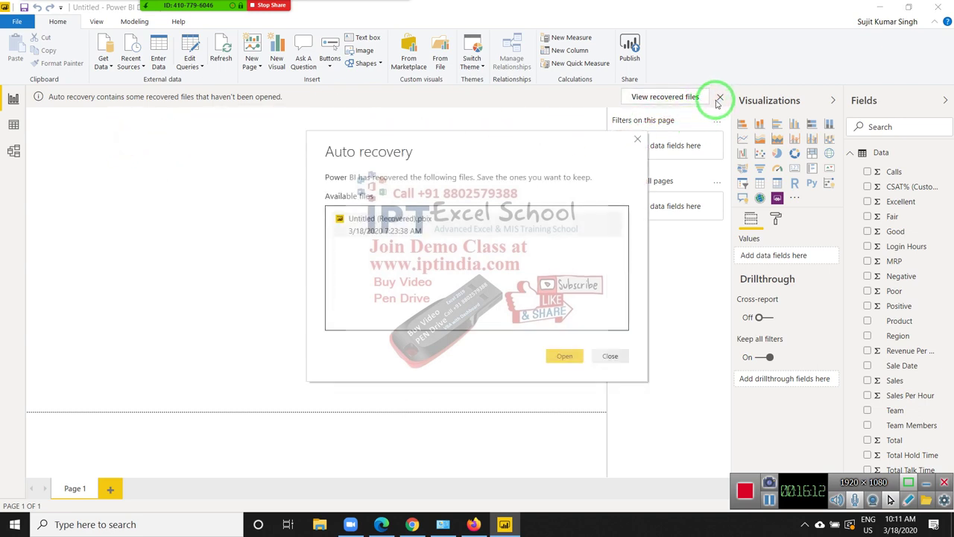
left_click(612, 357)
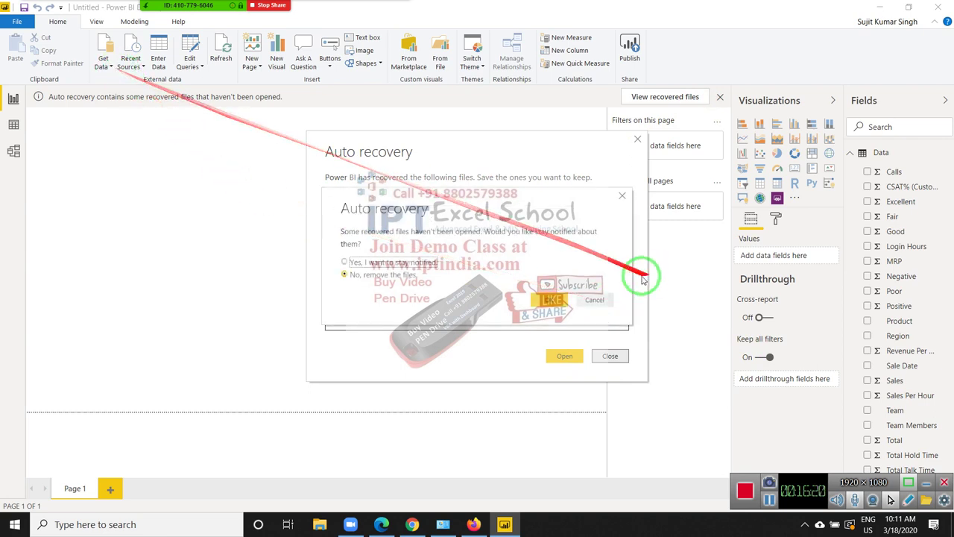
left_click(611, 355)
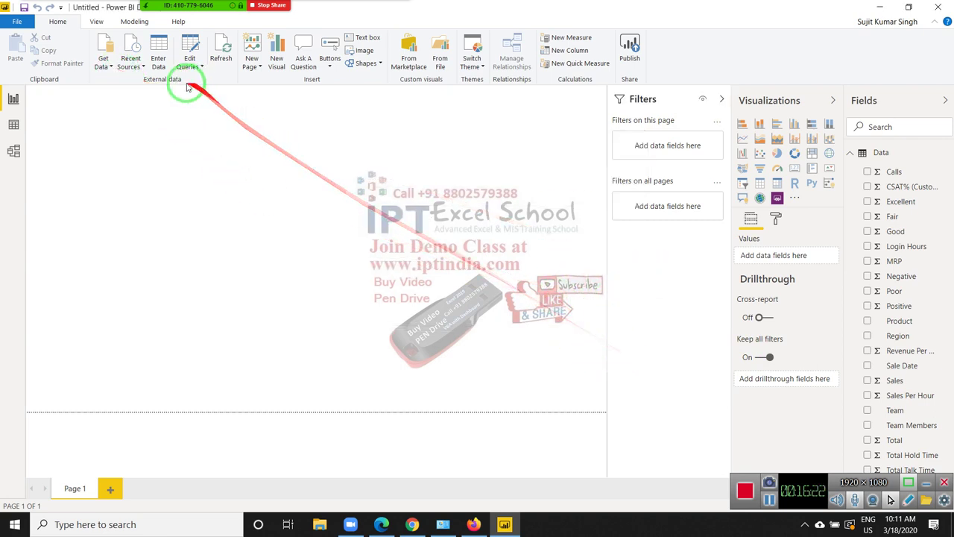
left_click(104, 62)
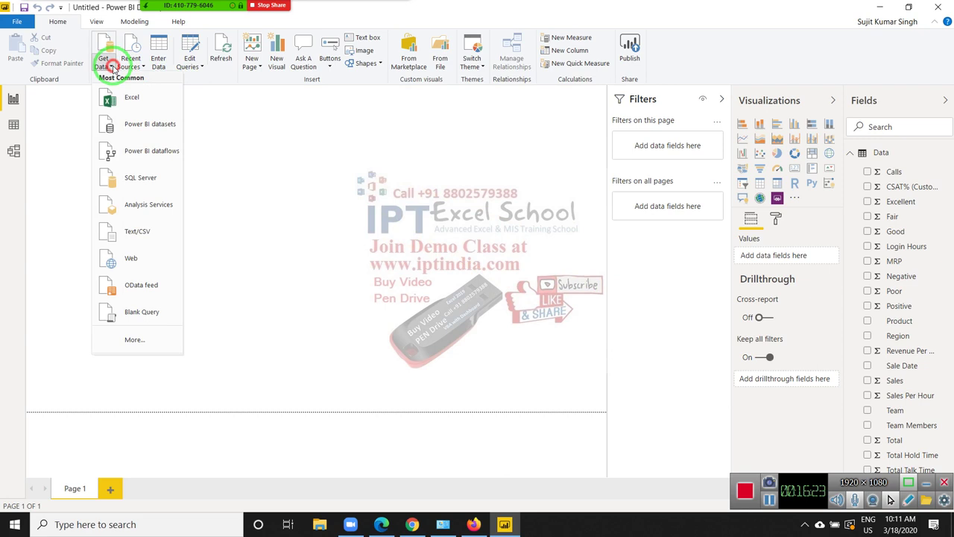
In Get Data's full source list, filter to File, choose Folder over PDF, and connect.
left_click(132, 342)
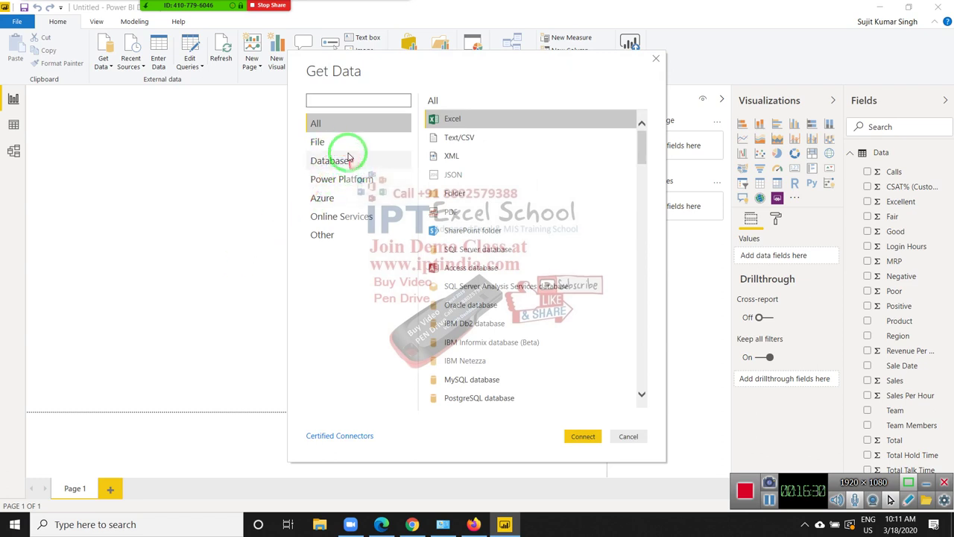
left_click(348, 148)
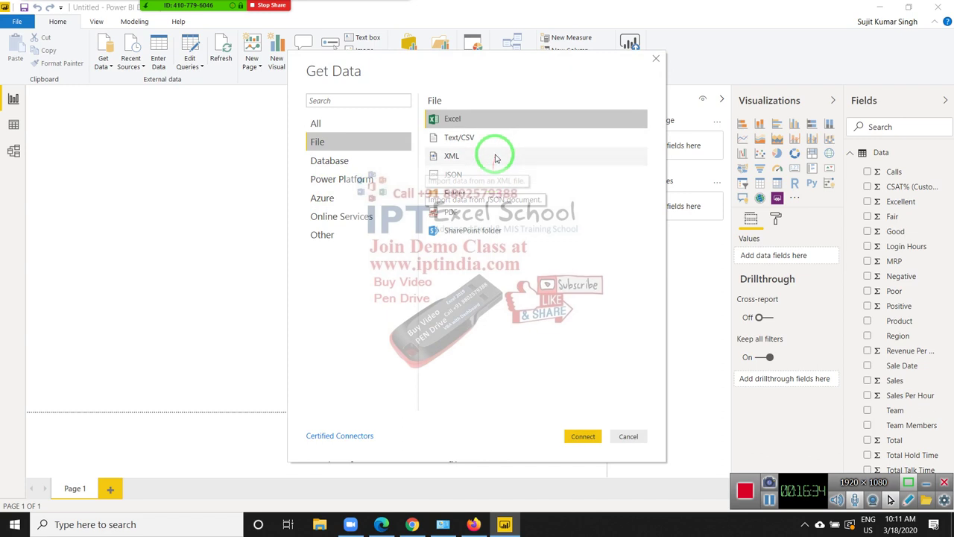
left_click(452, 195)
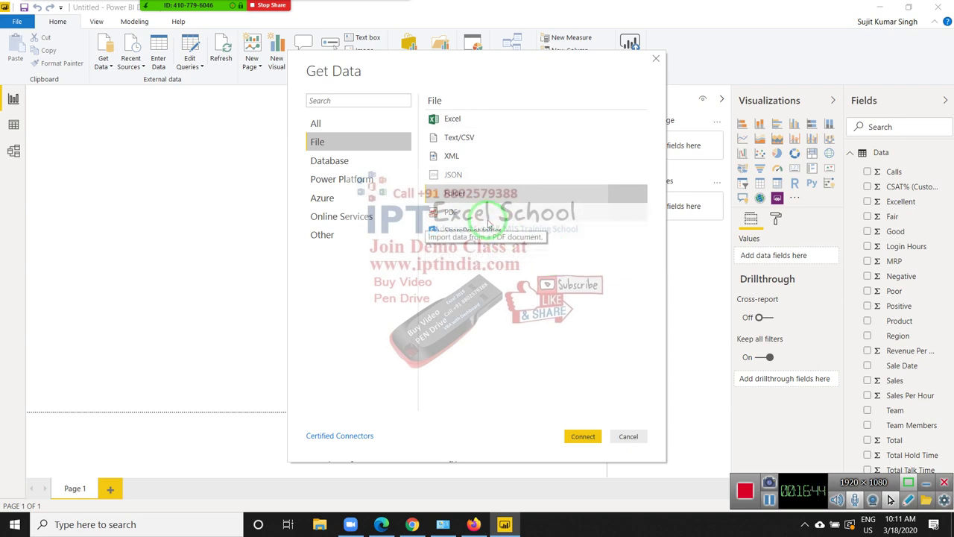
left_click(490, 216)
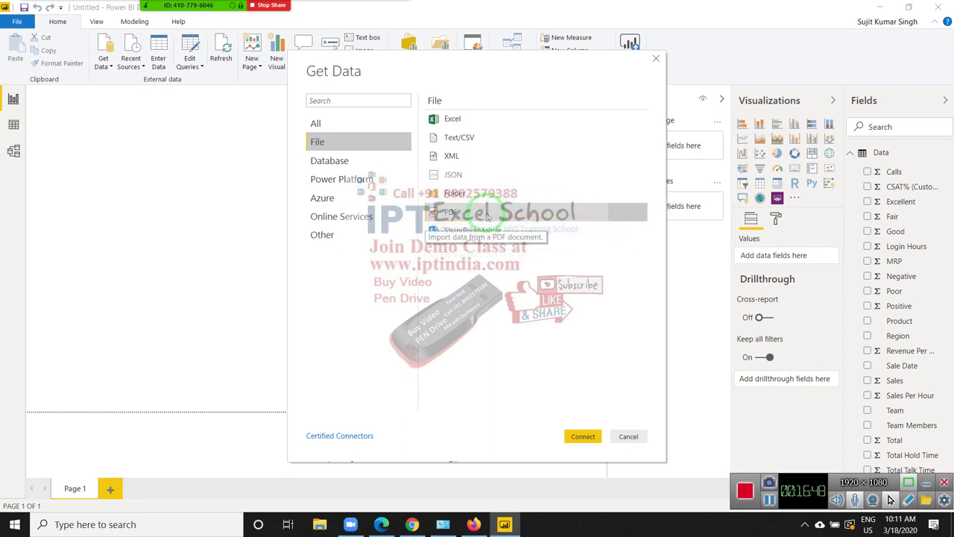
left_click(482, 196)
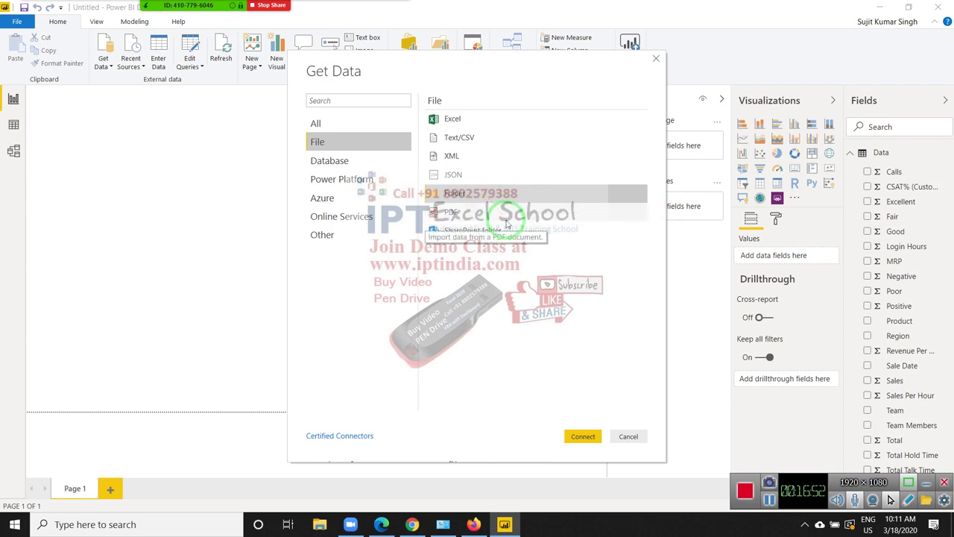
left_click(583, 436)
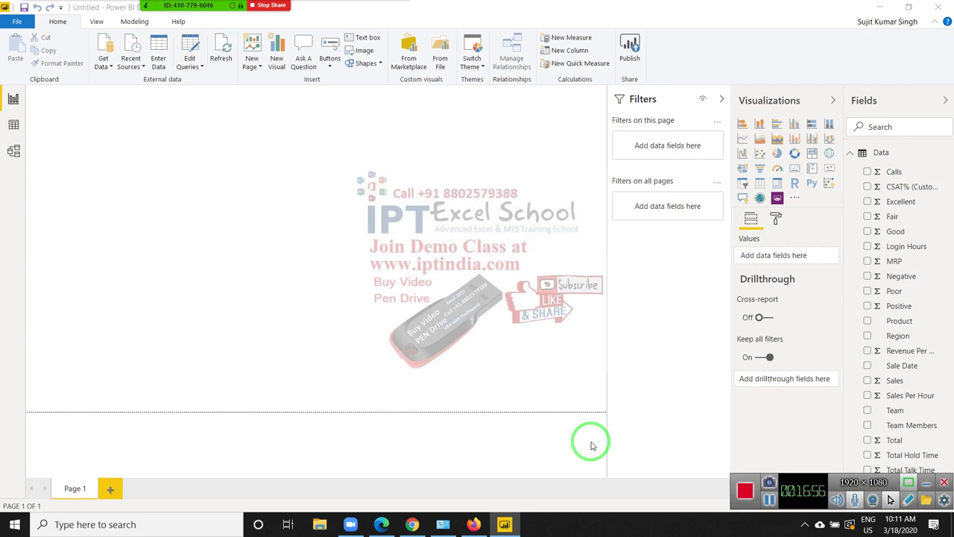
left_click(585, 242)
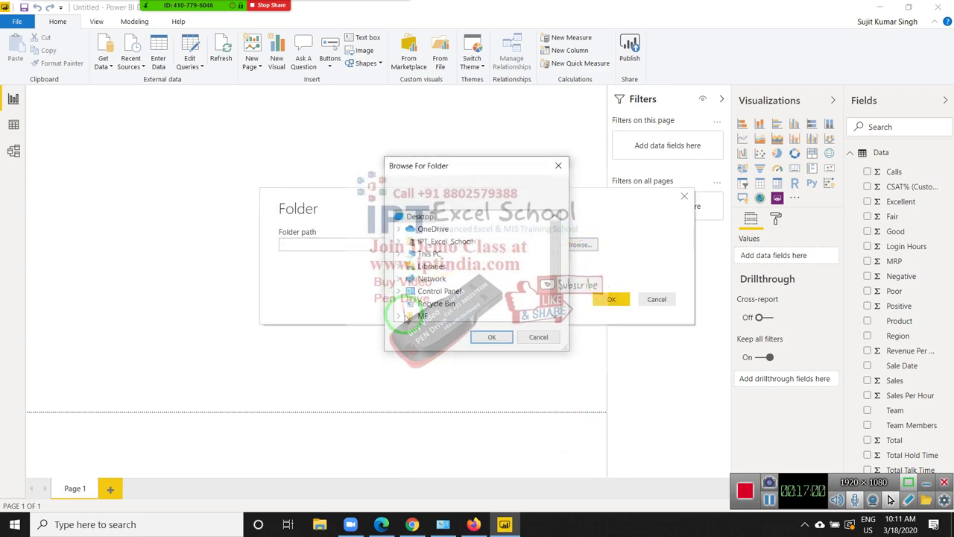
Set the folder path to Desktop\MF, review its file list, and close without loading.
left_click(410, 317)
left_click(495, 337)
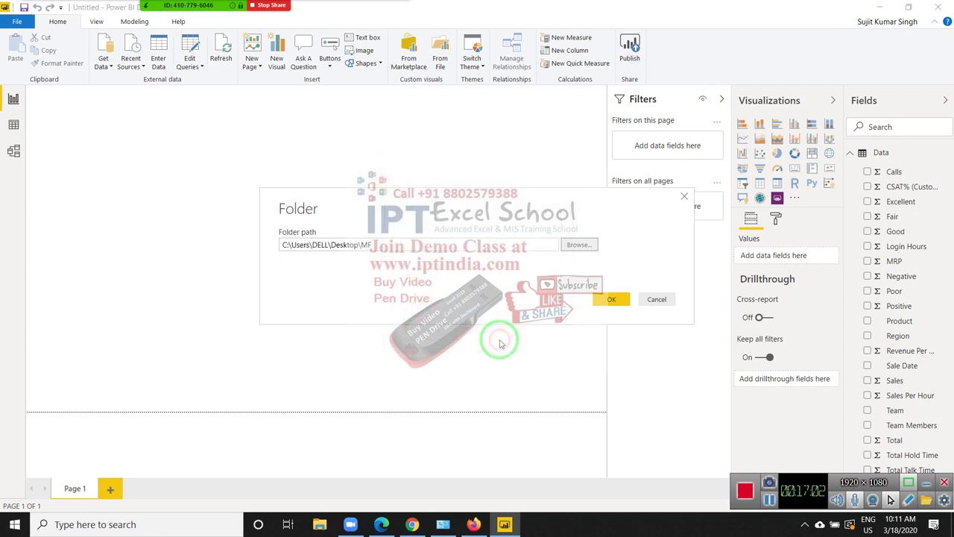
left_click(609, 299)
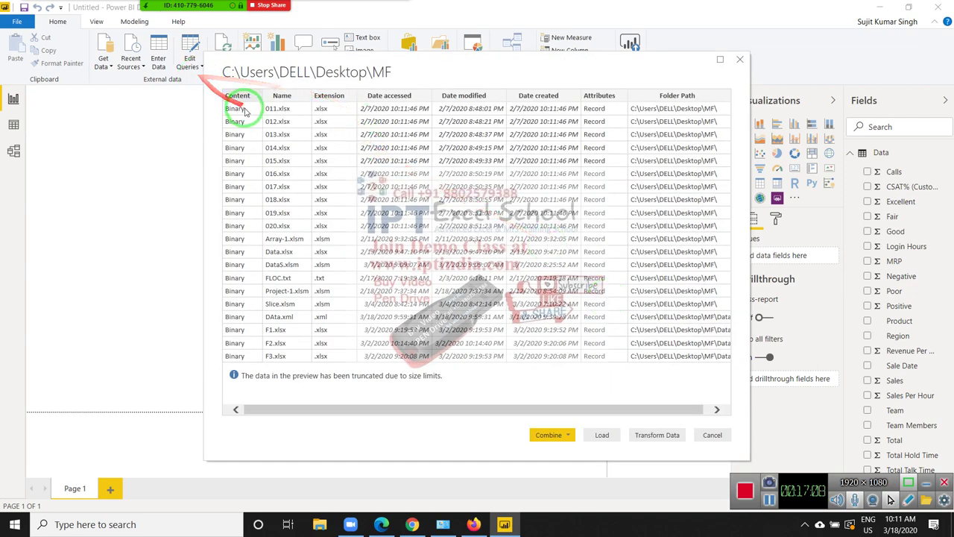
left_click_drag(277, 112, 337, 290)
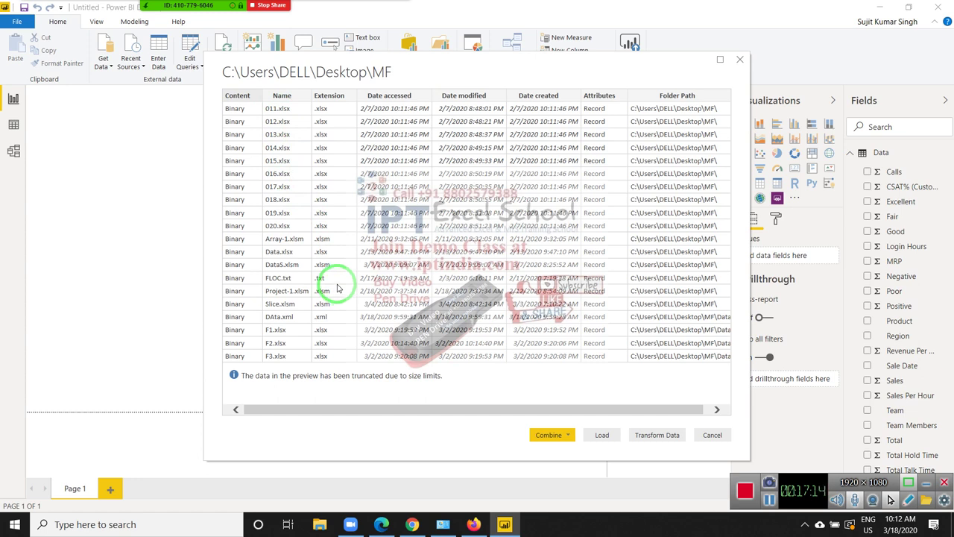
left_click_drag(337, 288, 550, 423)
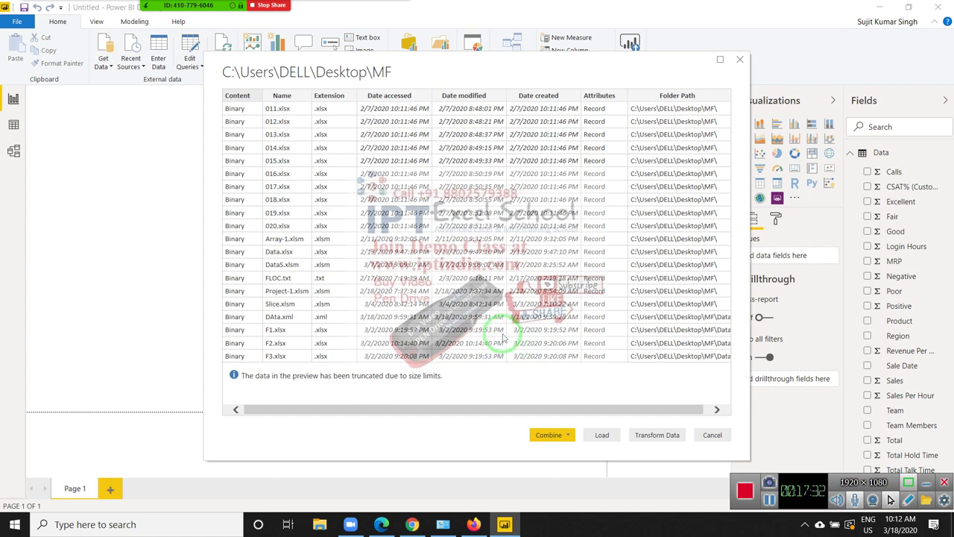
left_click(740, 59)
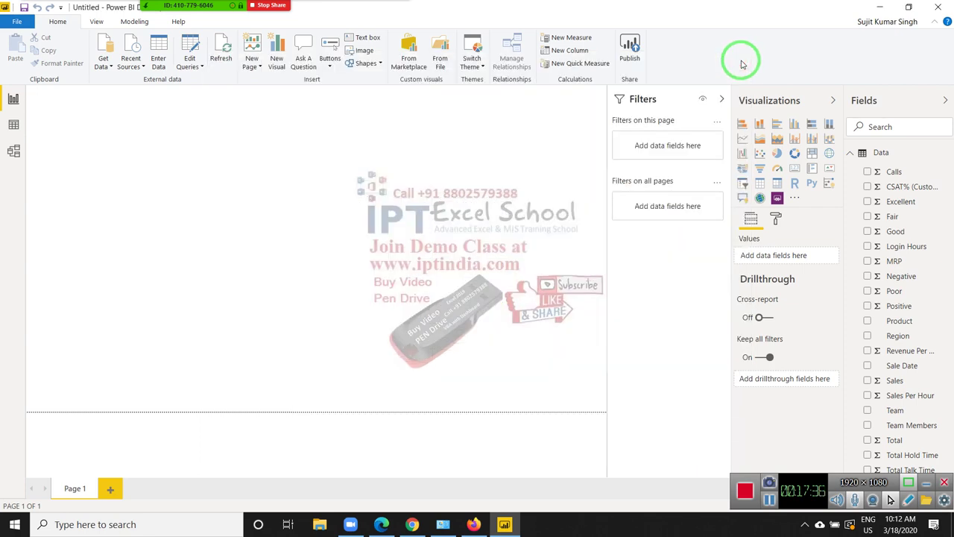
Collapse Power BI's ribbon to tab names, then minimise everything to show the Windows desktop.
left_click(882, 9)
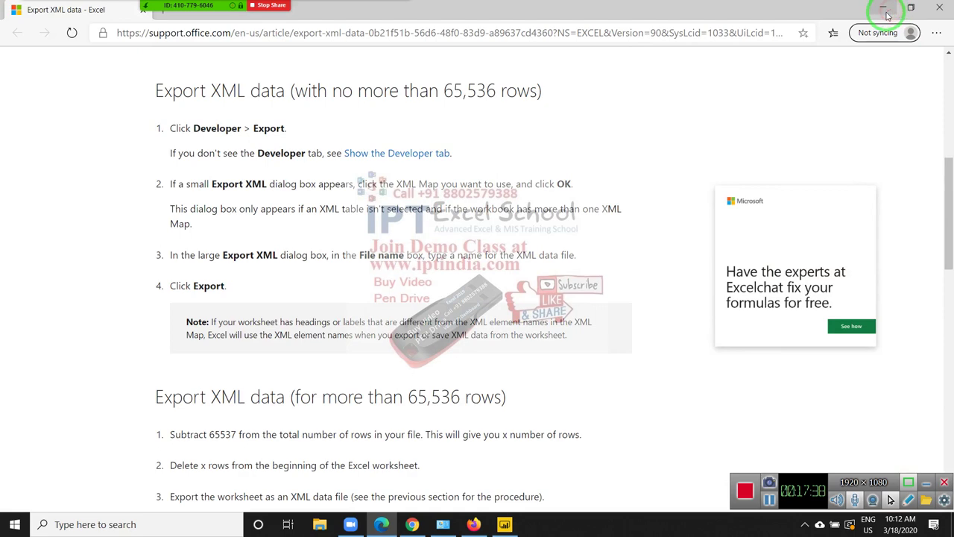
left_click(504, 524)
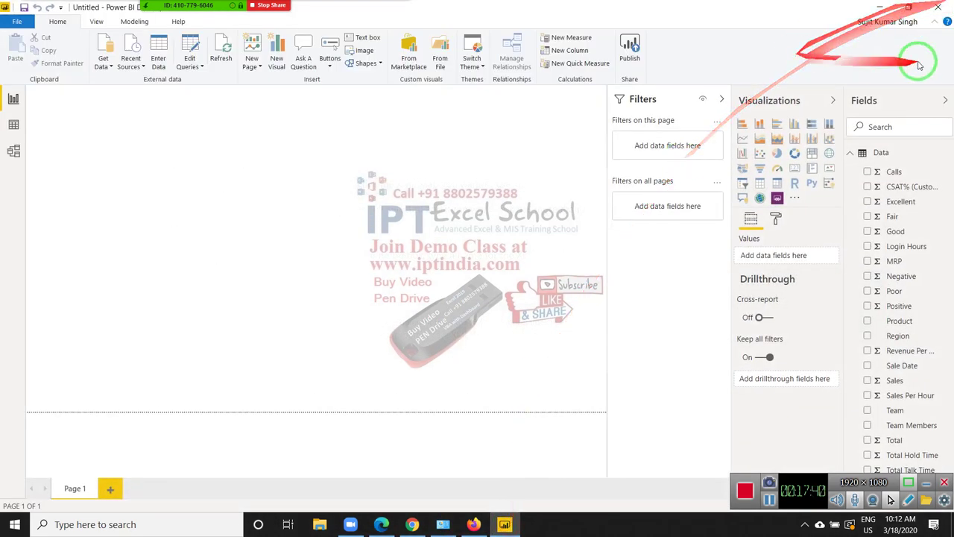
left_click(936, 22)
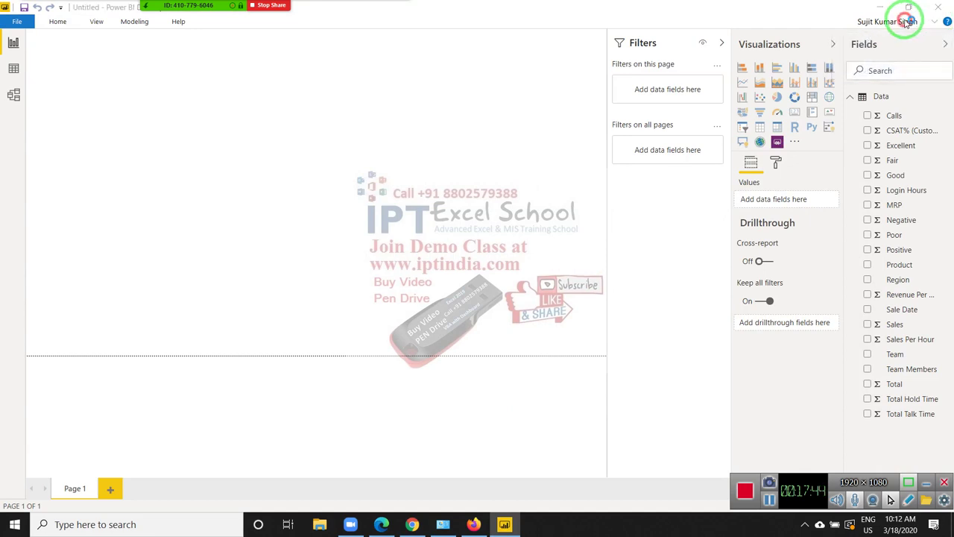
left_click(905, 22)
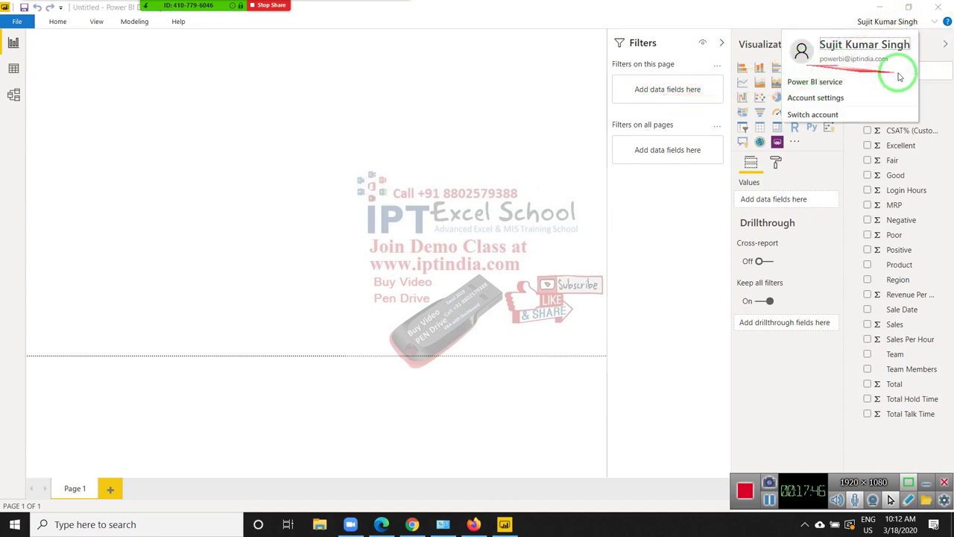
left_click(262, 237)
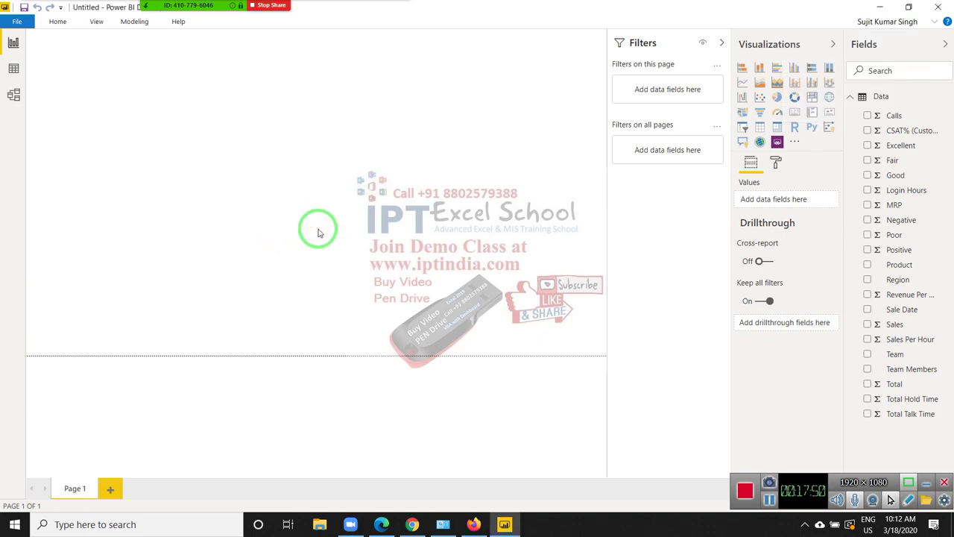
key("super+d")
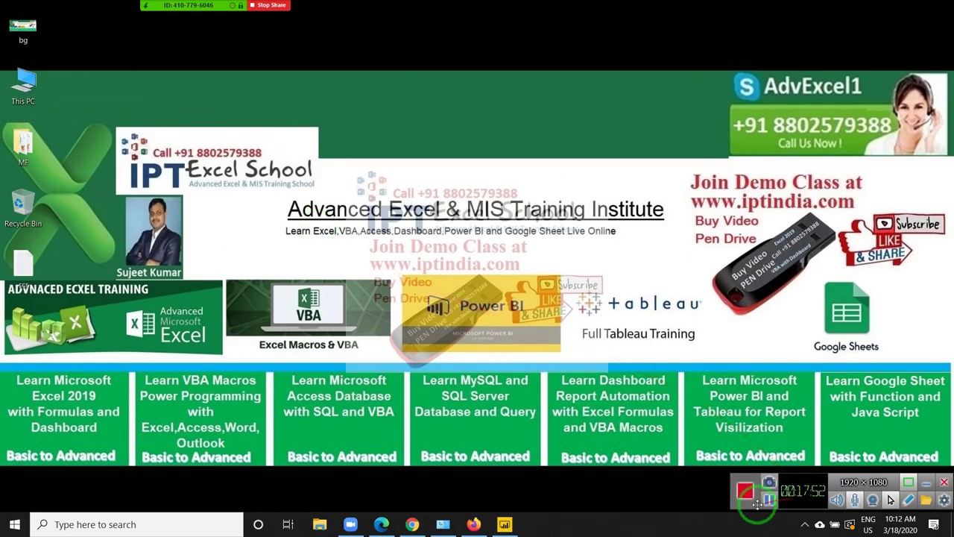